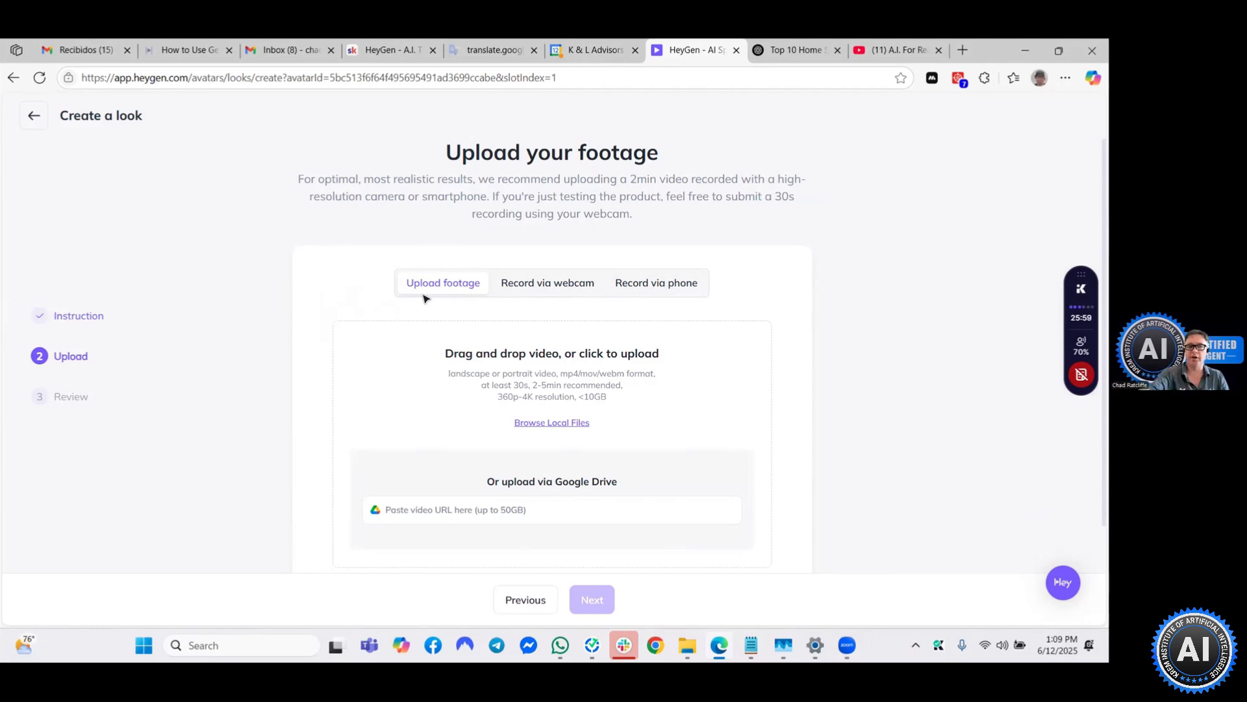
Upload the local video "HeyGen - New Avatar Video" as footage for the new look and continue to the quality review.
{"action": "left_click", "coordinate": [560, 429]}
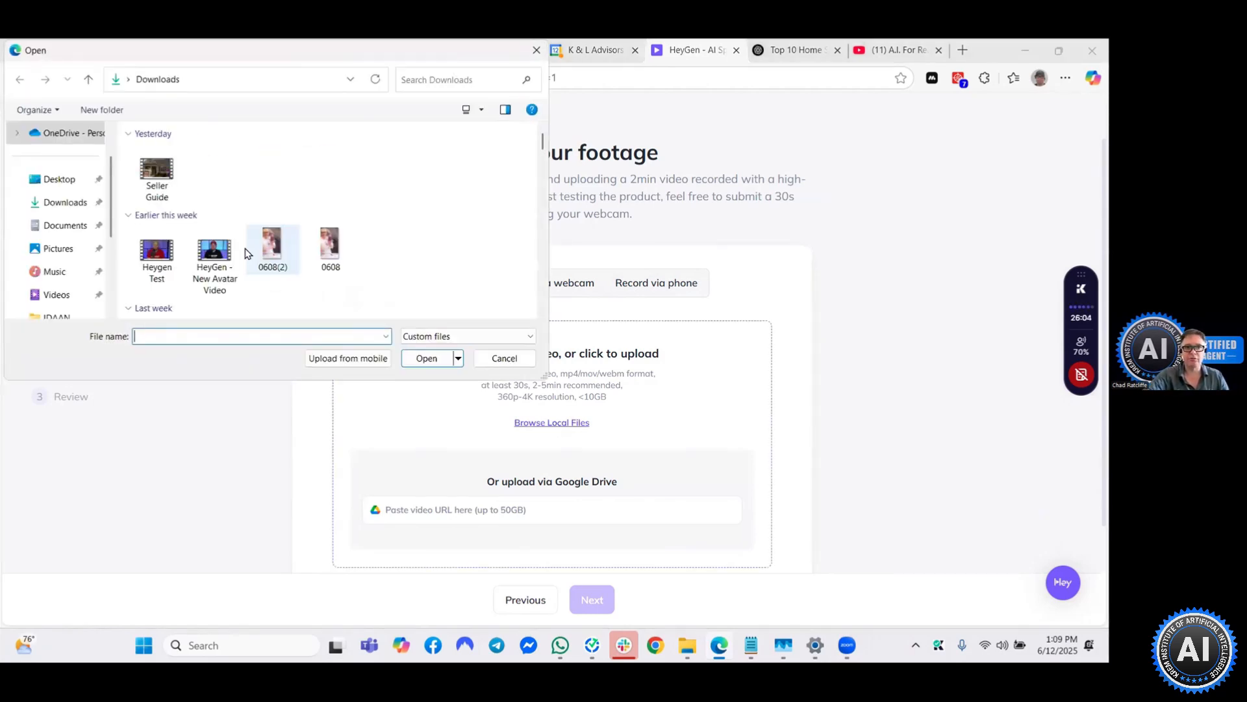
{"action": "left_click", "coordinate": [214, 260]}
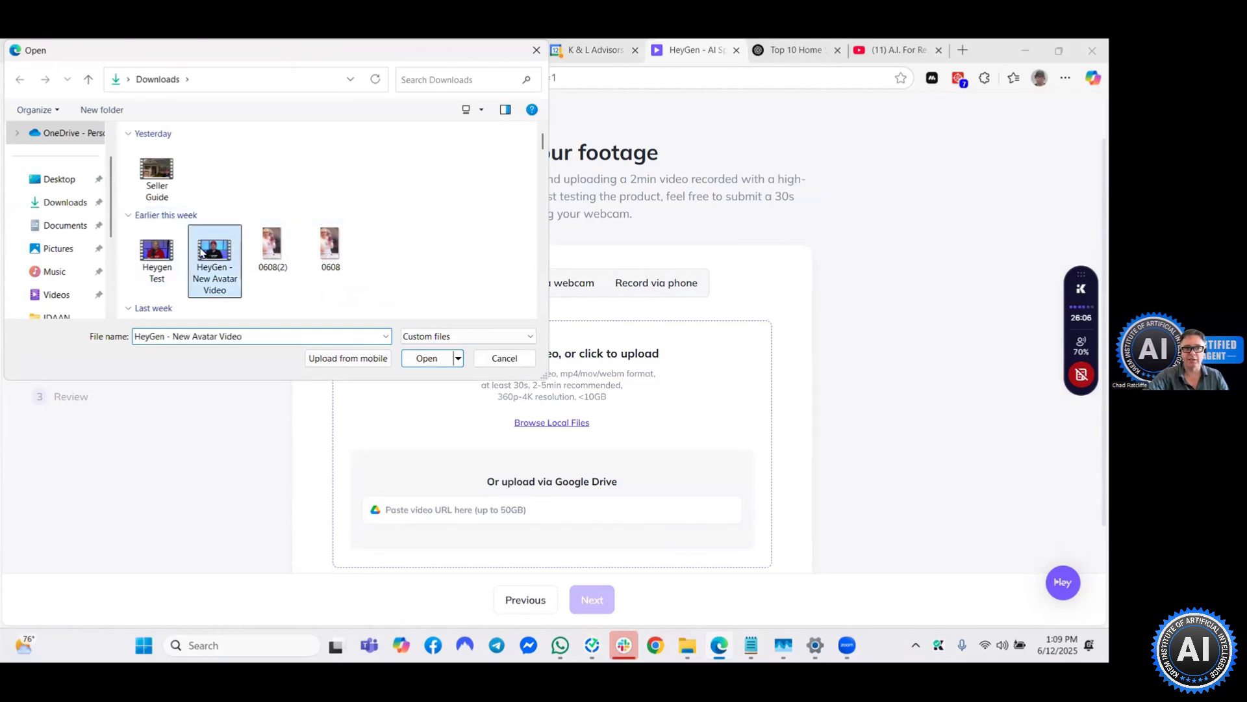
{"action": "left_click", "coordinate": [412, 360]}
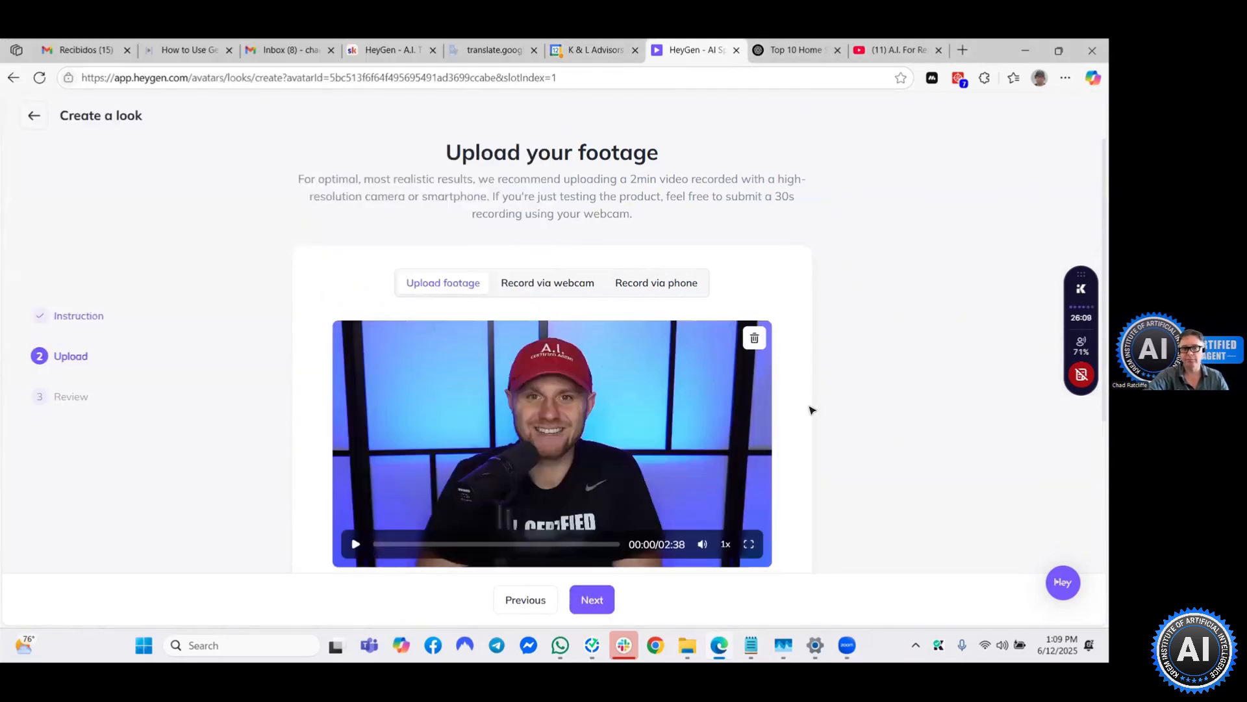
{"action": "scroll", "coordinate": [826, 408], "scroll_direction": "down", "scroll_amount": 1}
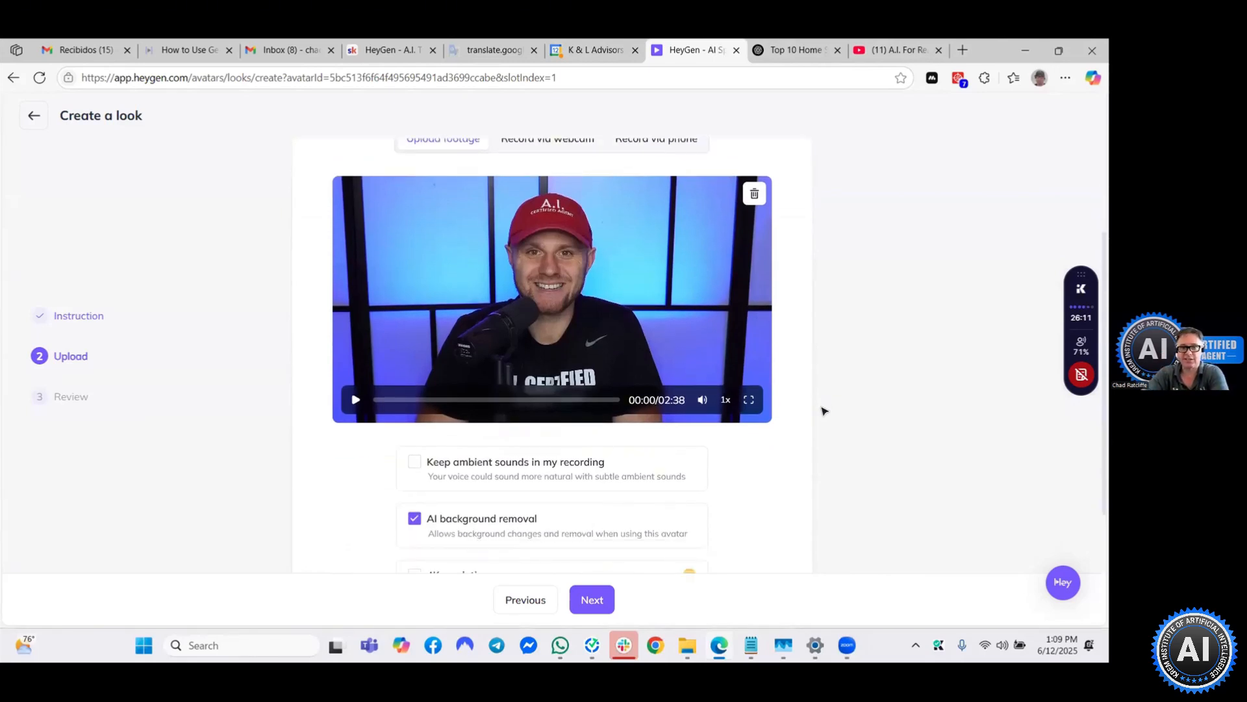
{"action": "scroll", "coordinate": [384, 484], "scroll_direction": "down", "scroll_amount": 1}
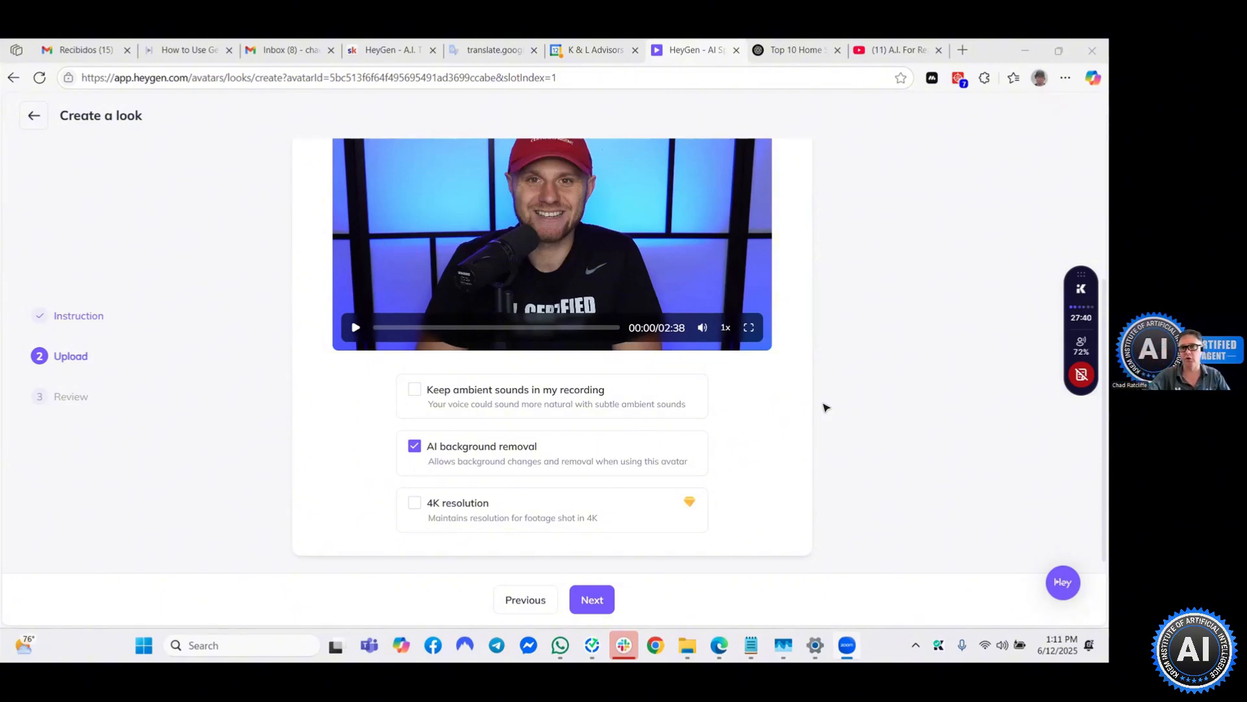
{"action": "left_click", "coordinate": [603, 602]}
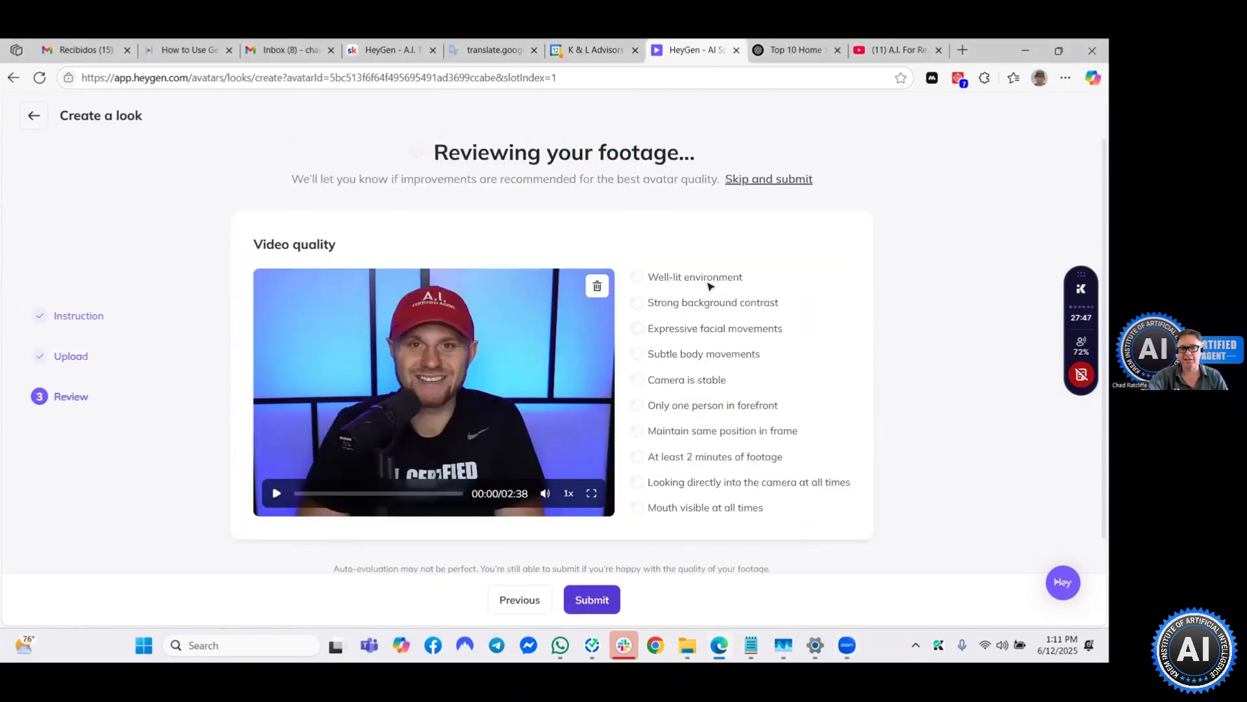
{"action": "scroll", "coordinate": [709, 286], "scroll_direction": "down", "scroll_amount": 1}
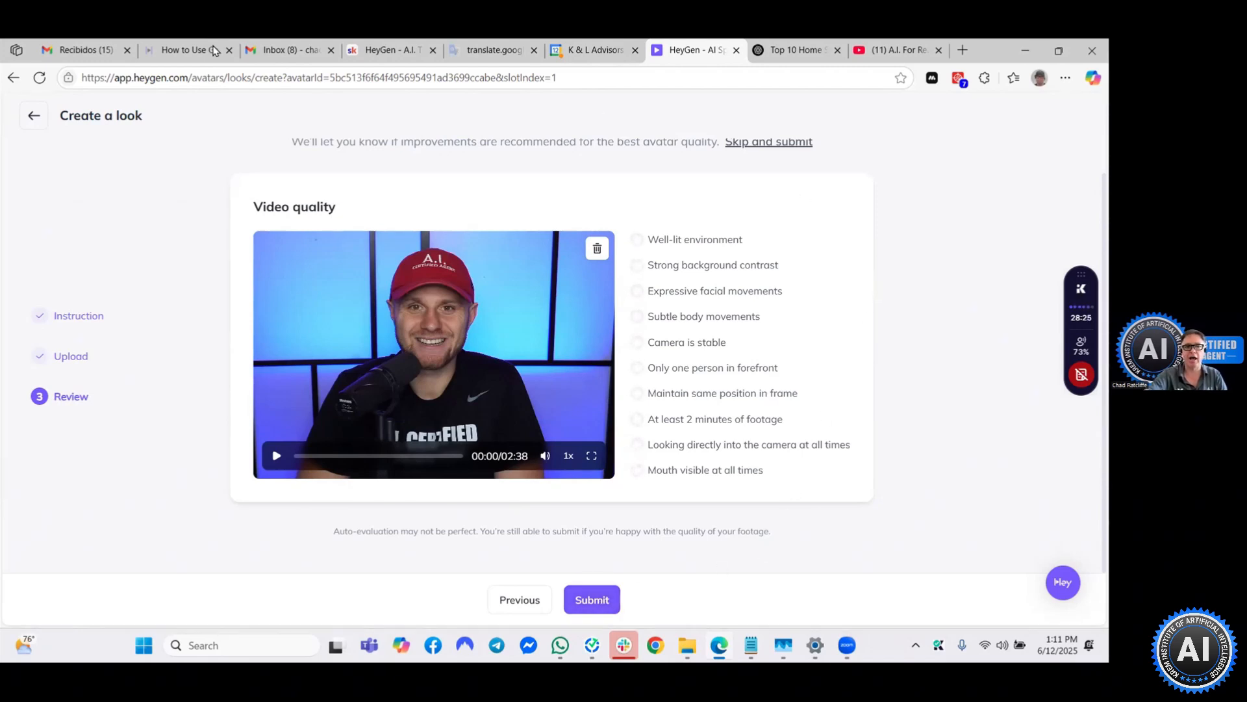
Leave the look creation without saving and open the Projects page to browse the existing videos.
{"action": "left_click", "coordinate": [33, 115]}
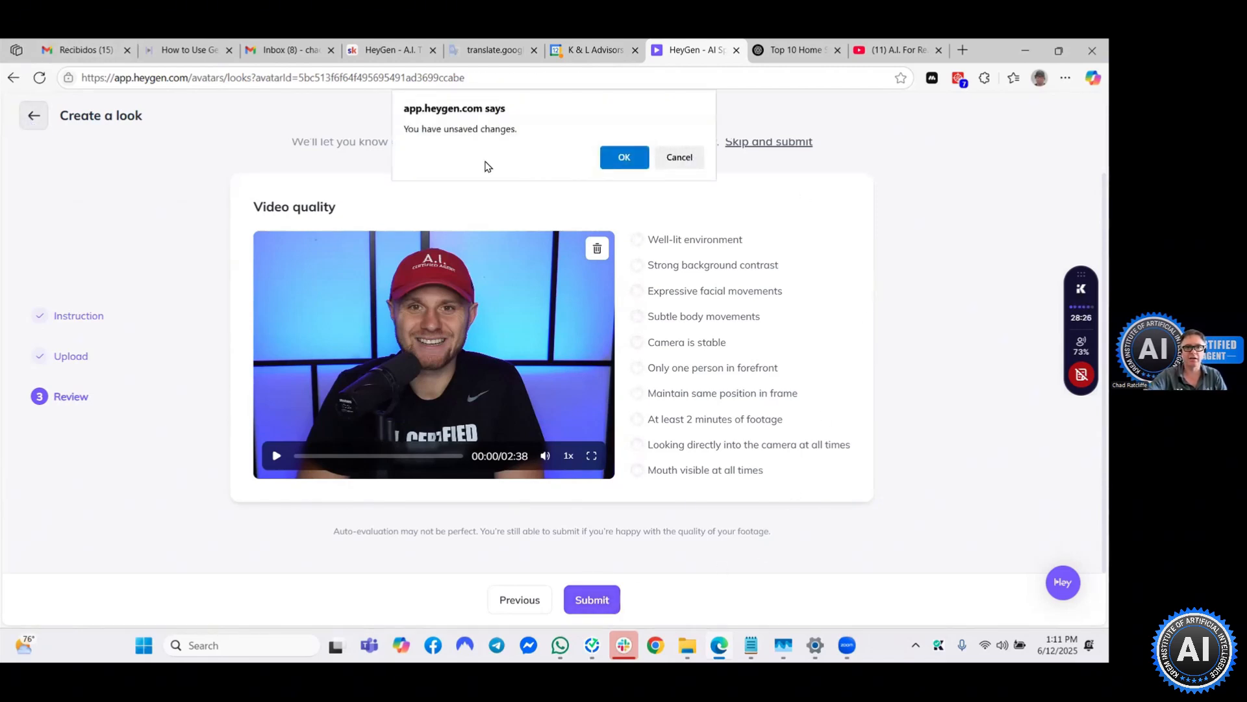
{"action": "left_click", "coordinate": [616, 157]}
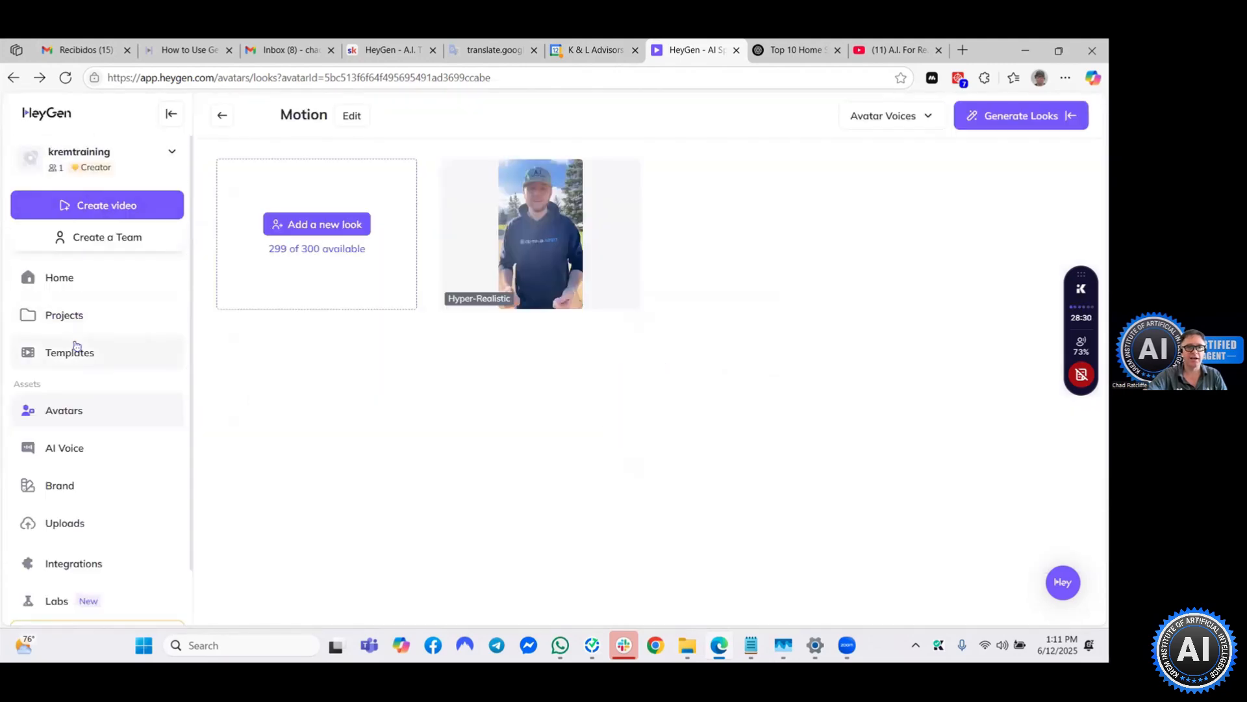
{"action": "left_click", "coordinate": [69, 413]}
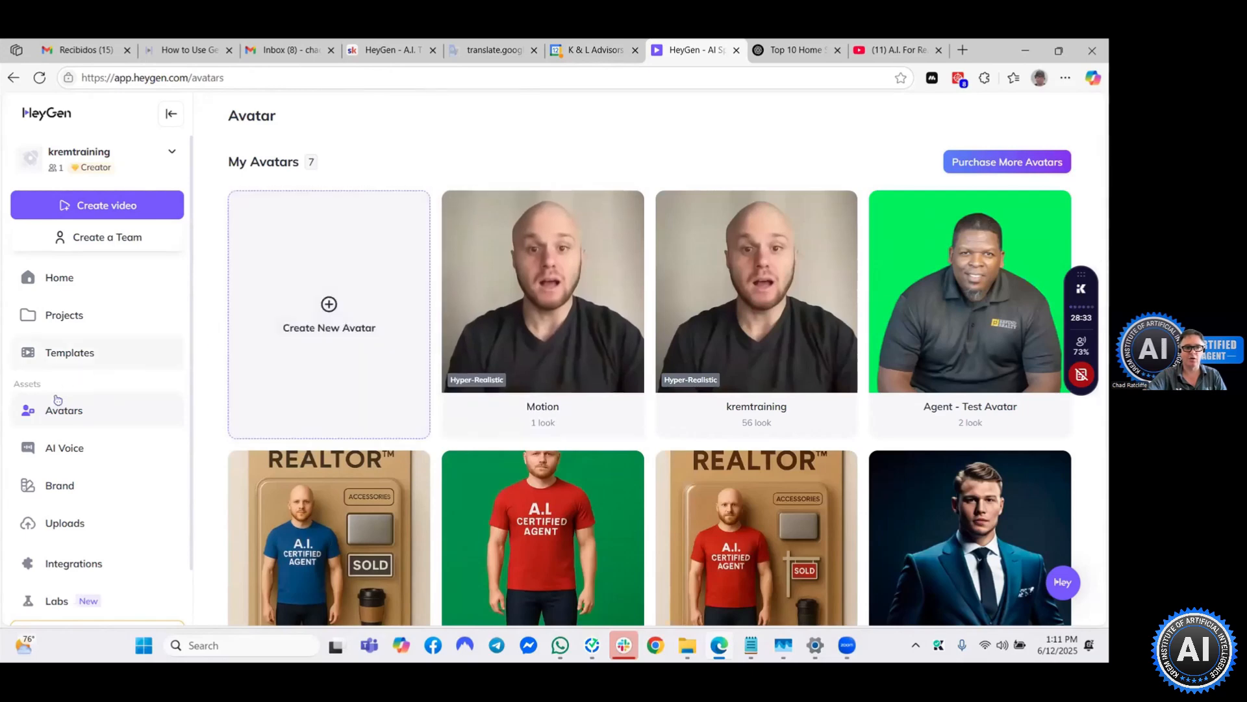
{"action": "left_click", "coordinate": [59, 316]}
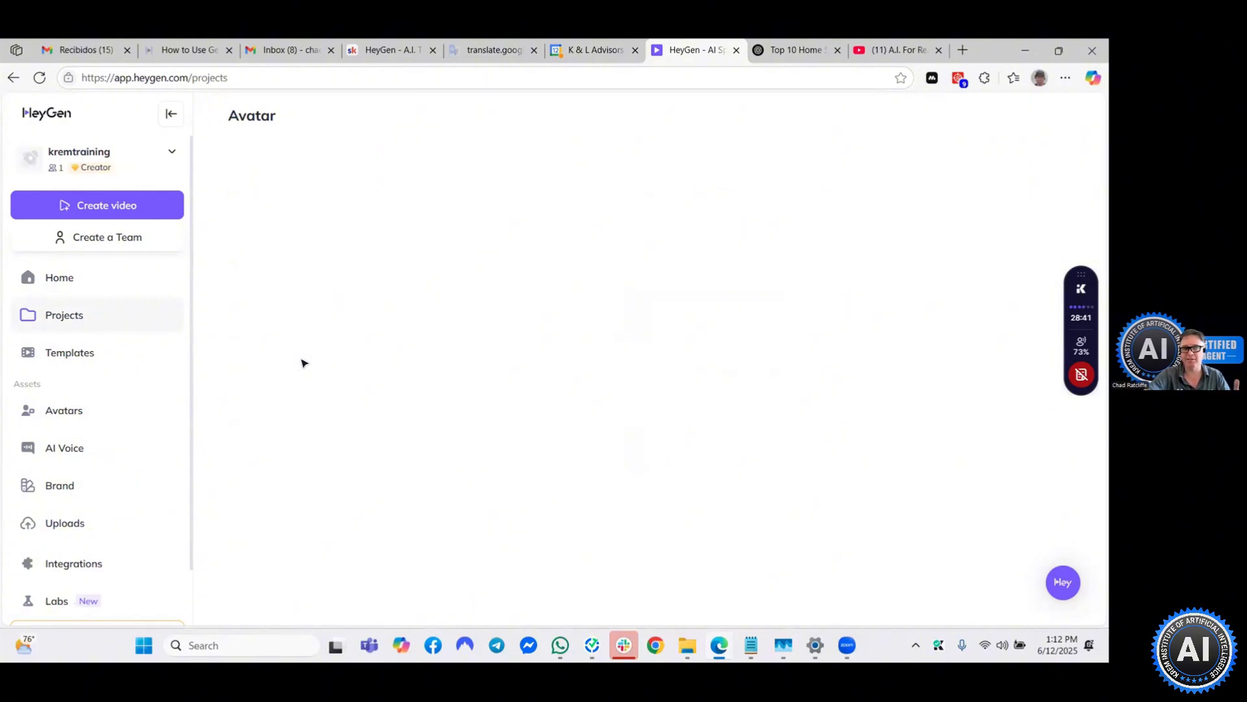
{"action": "left_click", "coordinate": [62, 305]}
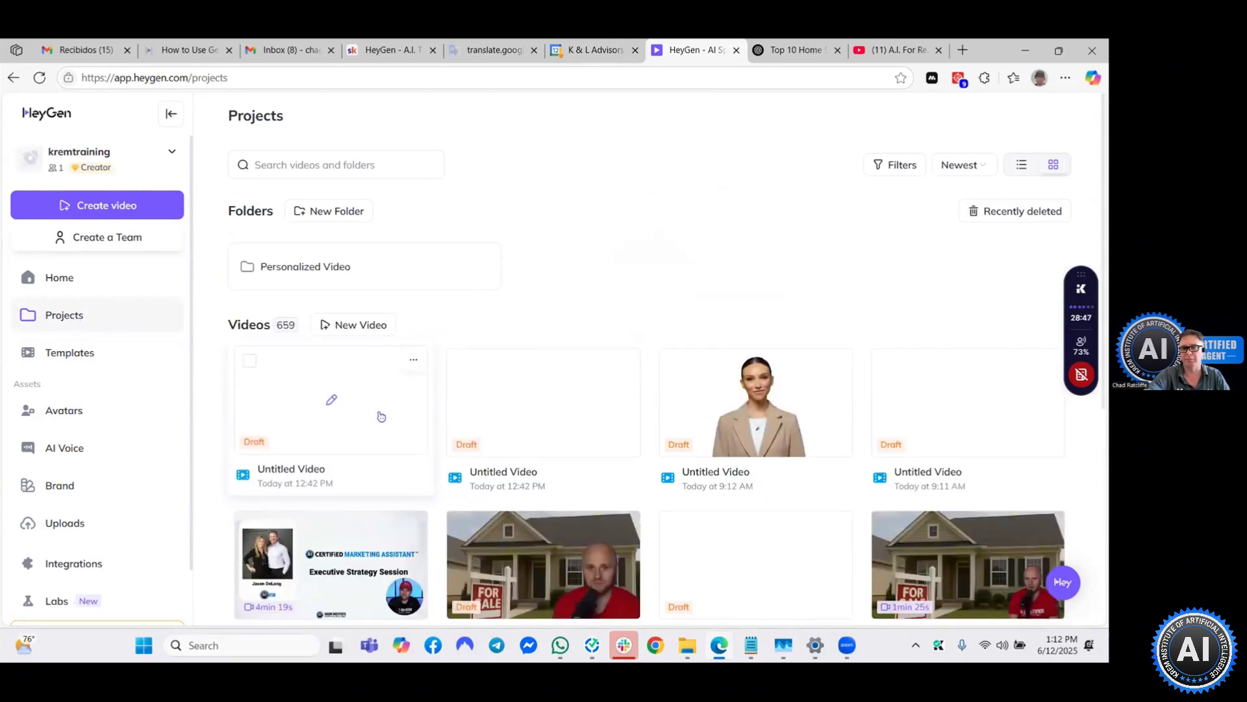
{"action": "scroll", "coordinate": [379, 413], "scroll_direction": "down", "scroll_amount": 2}
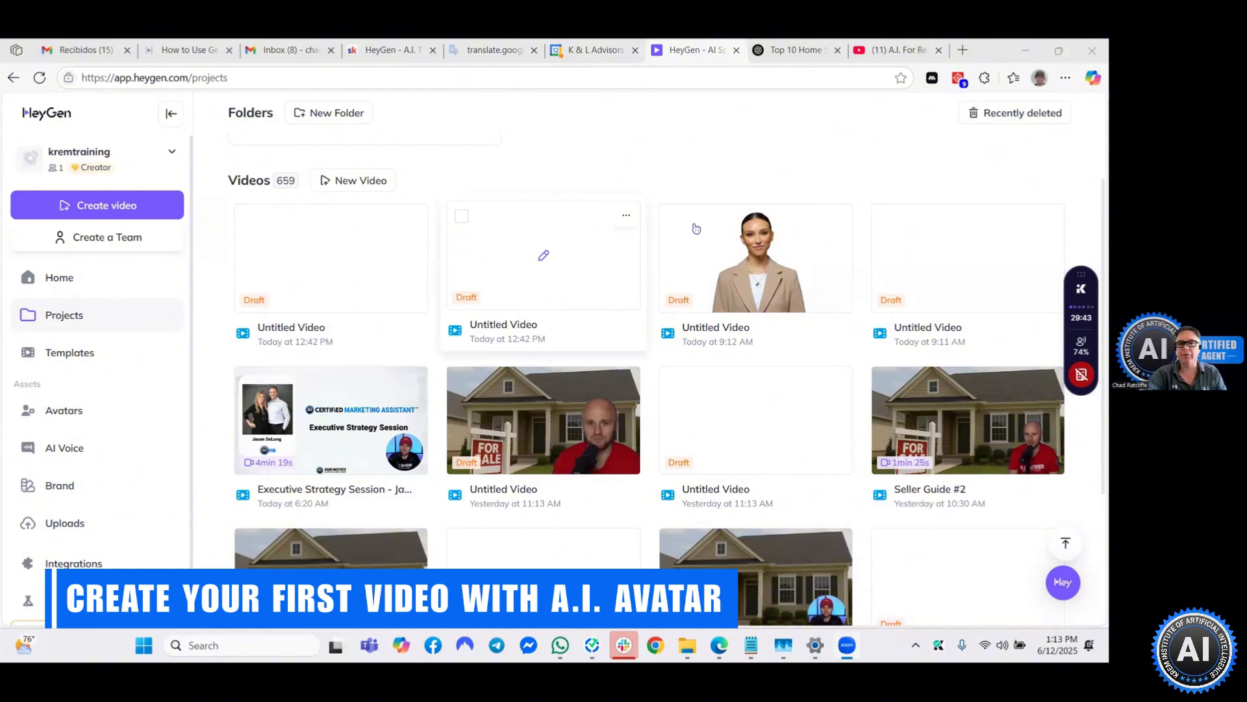
Switch to the ChatGPT chat on home-selling tips and read through the scene-by-scene video script and its prompt.
{"action": "left_click", "coordinate": [784, 58]}
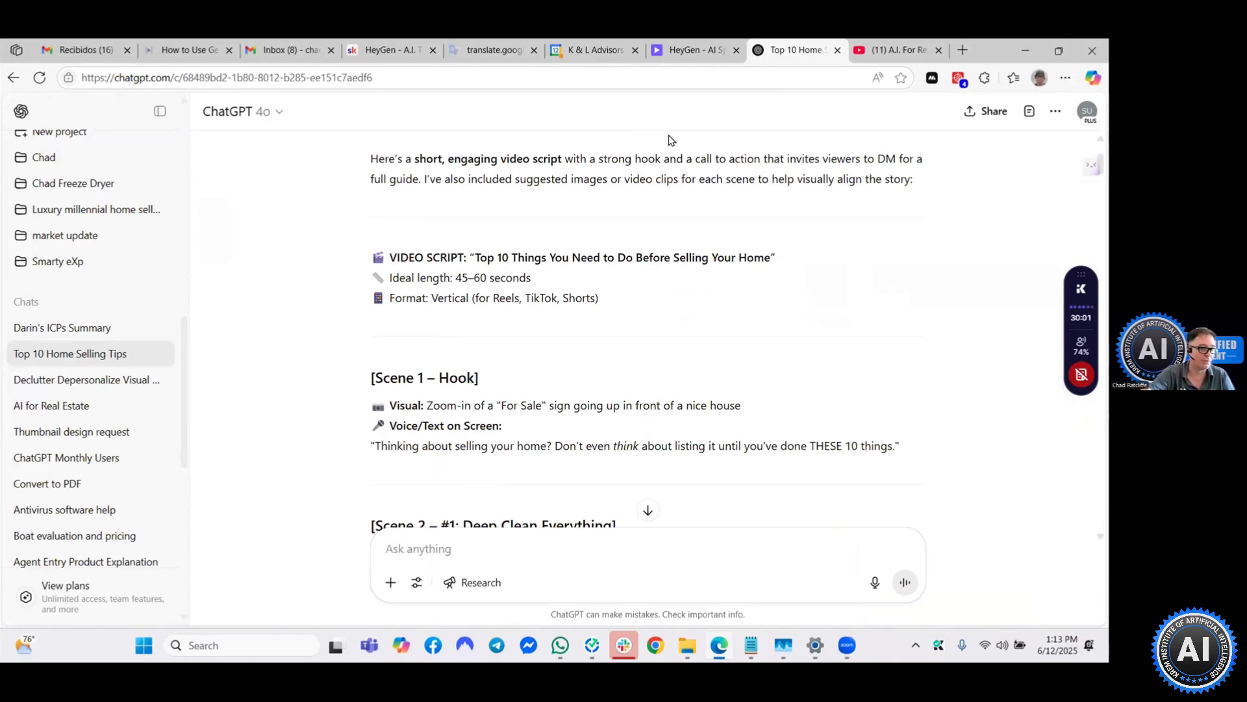
{"action": "scroll", "coordinate": [676, 275], "scroll_direction": "down", "scroll_amount": 2}
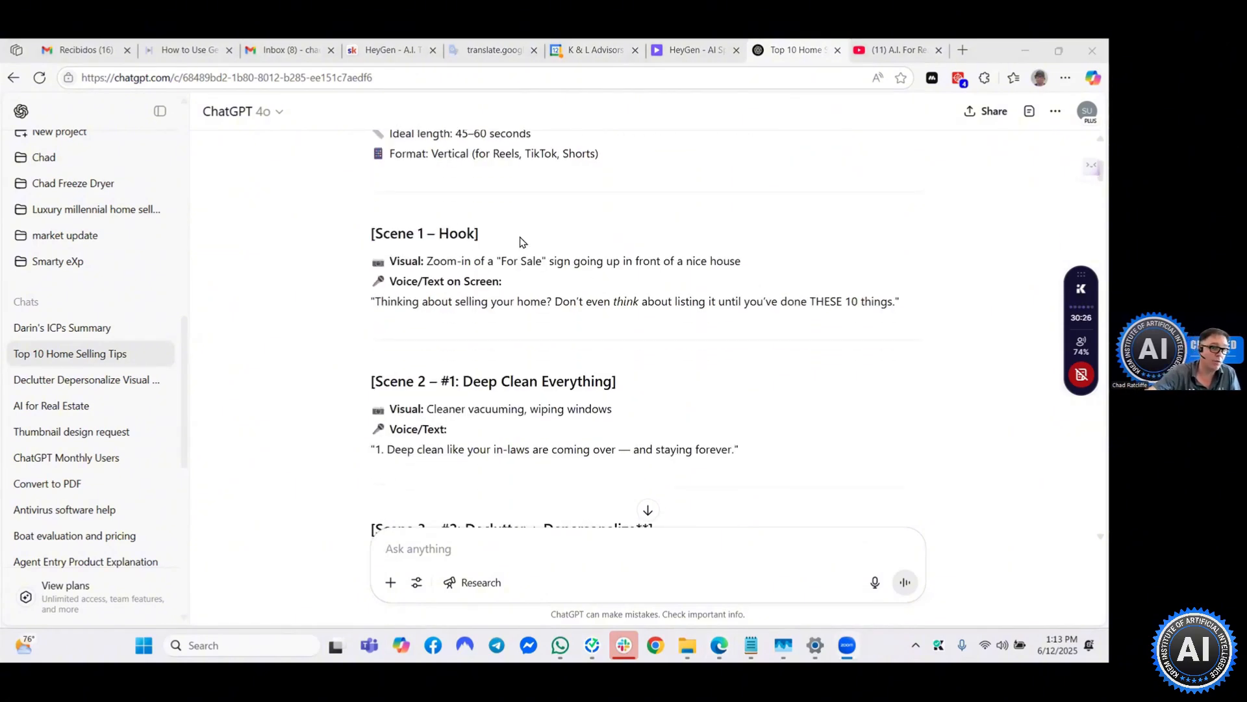
{"action": "scroll", "coordinate": [521, 242], "scroll_direction": "down", "scroll_amount": 2}
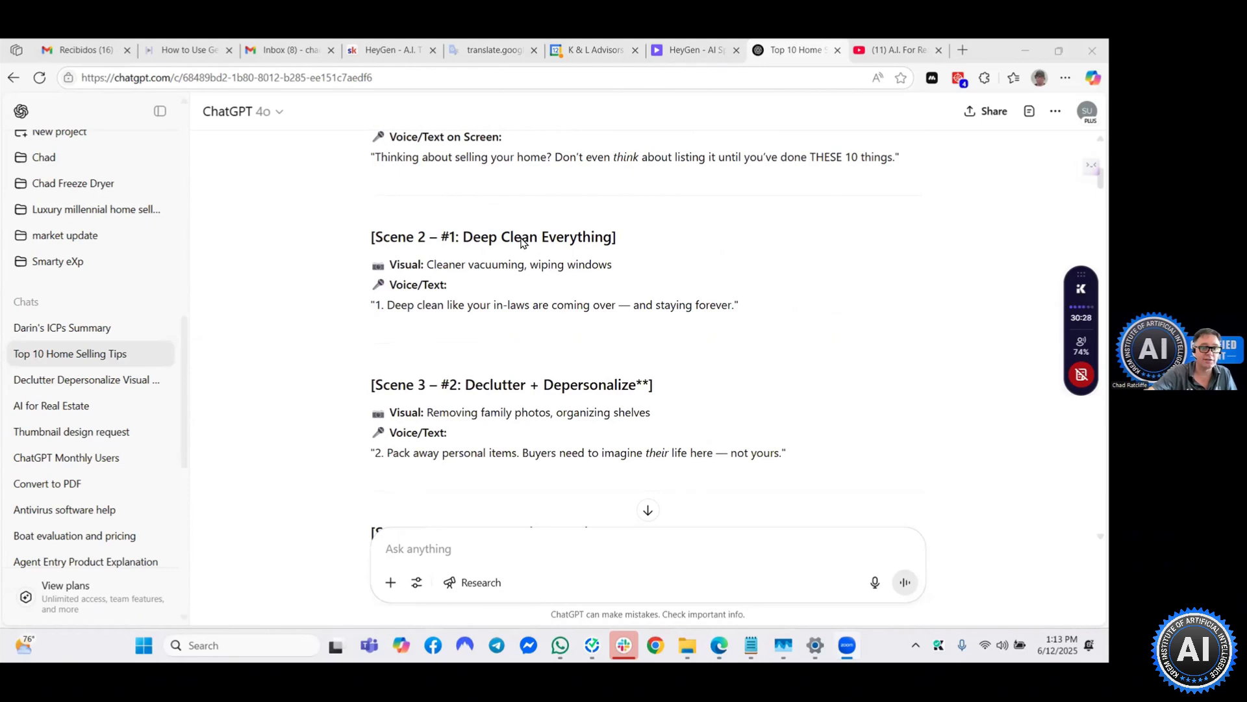
{"action": "scroll", "coordinate": [437, 259], "scroll_direction": "down", "scroll_amount": 1}
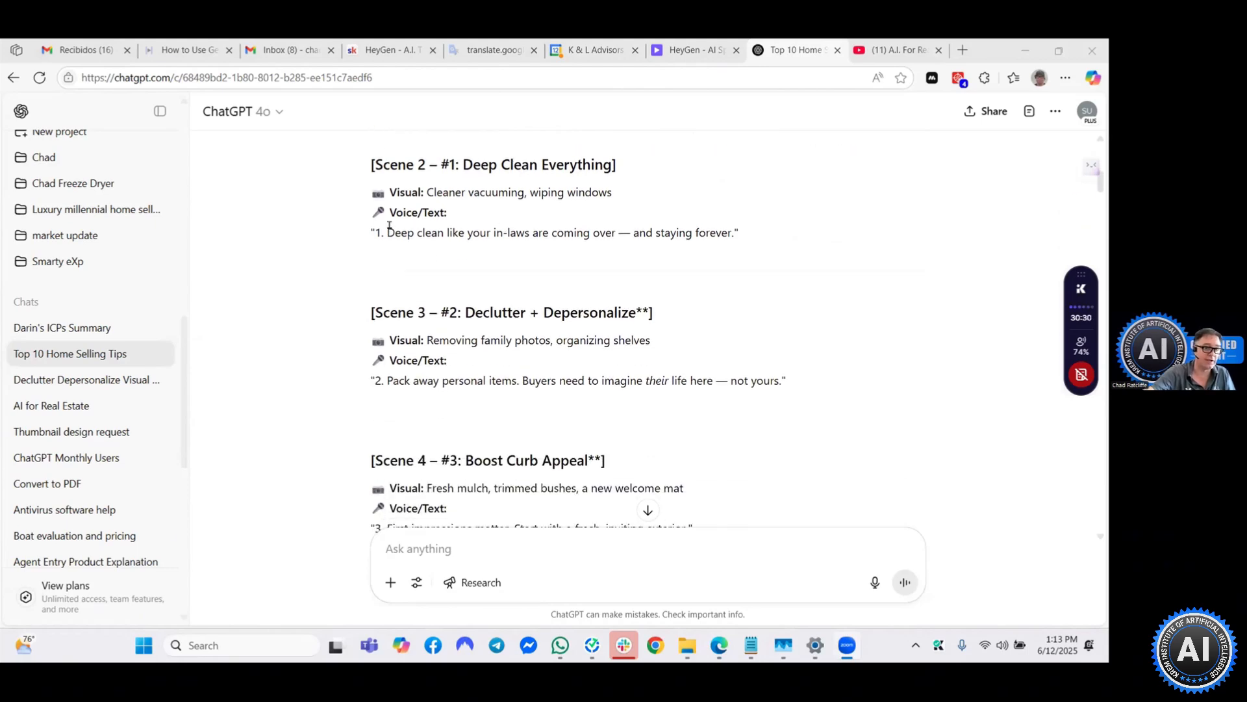
{"action": "scroll", "coordinate": [390, 228], "scroll_direction": "down", "scroll_amount": 12}
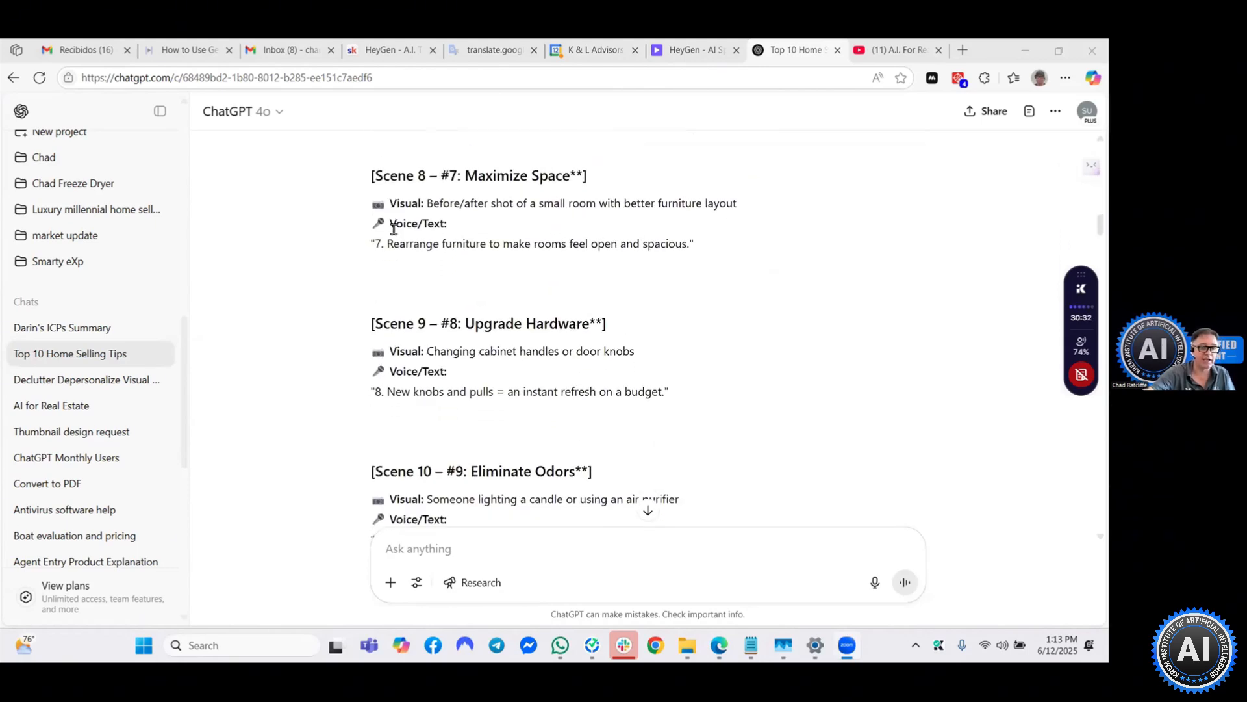
{"action": "scroll", "coordinate": [393, 229], "scroll_direction": "down", "scroll_amount": 8}
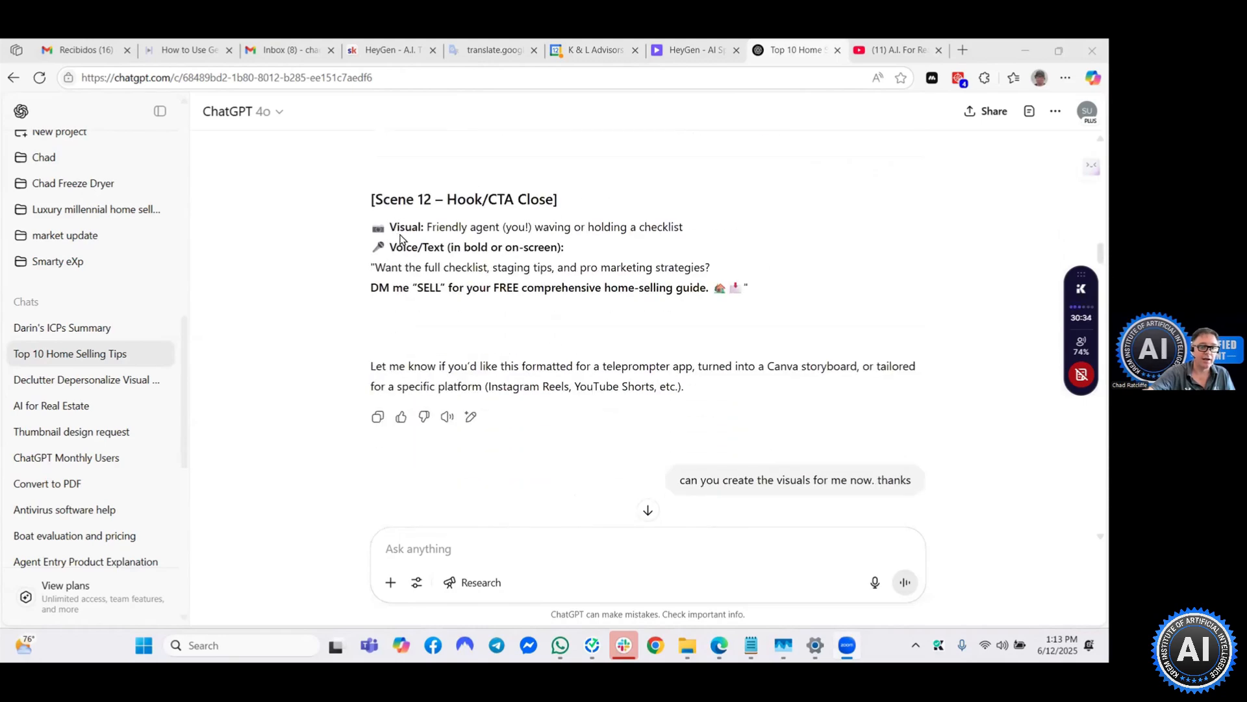
{"action": "scroll", "coordinate": [399, 237], "scroll_direction": "up", "scroll_amount": 2}
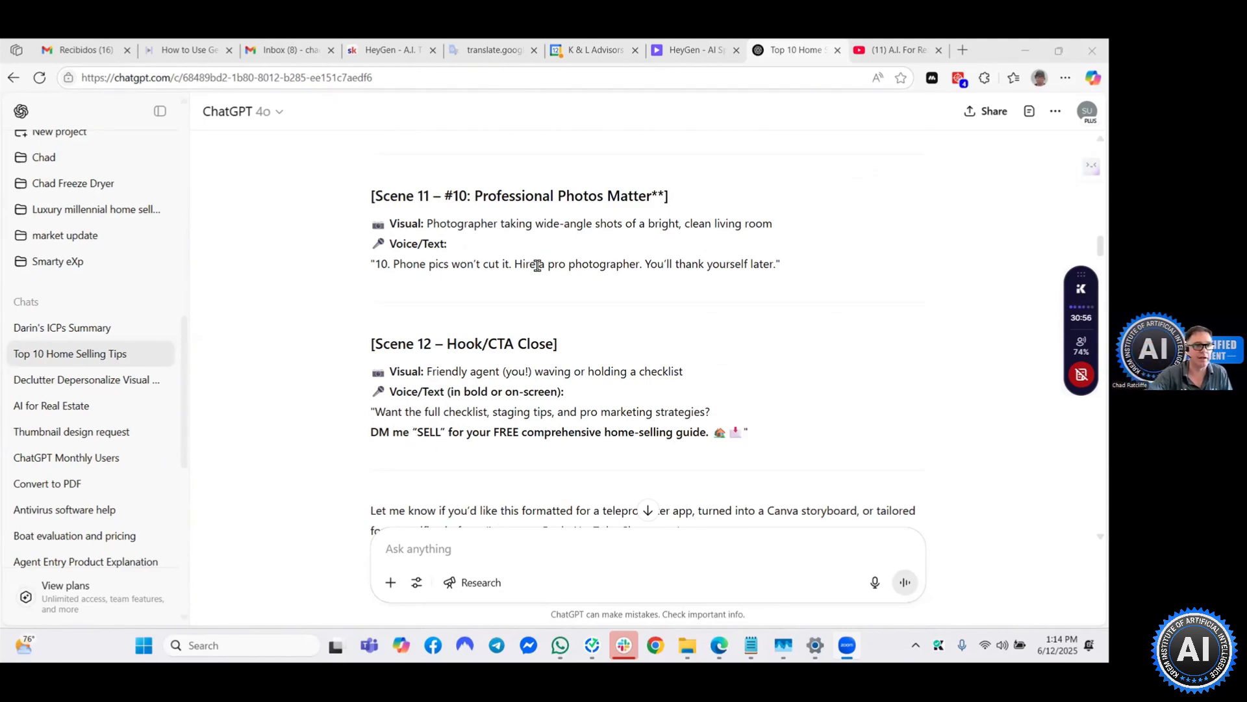
{"action": "scroll", "coordinate": [538, 265], "scroll_direction": "up", "scroll_amount": 20}
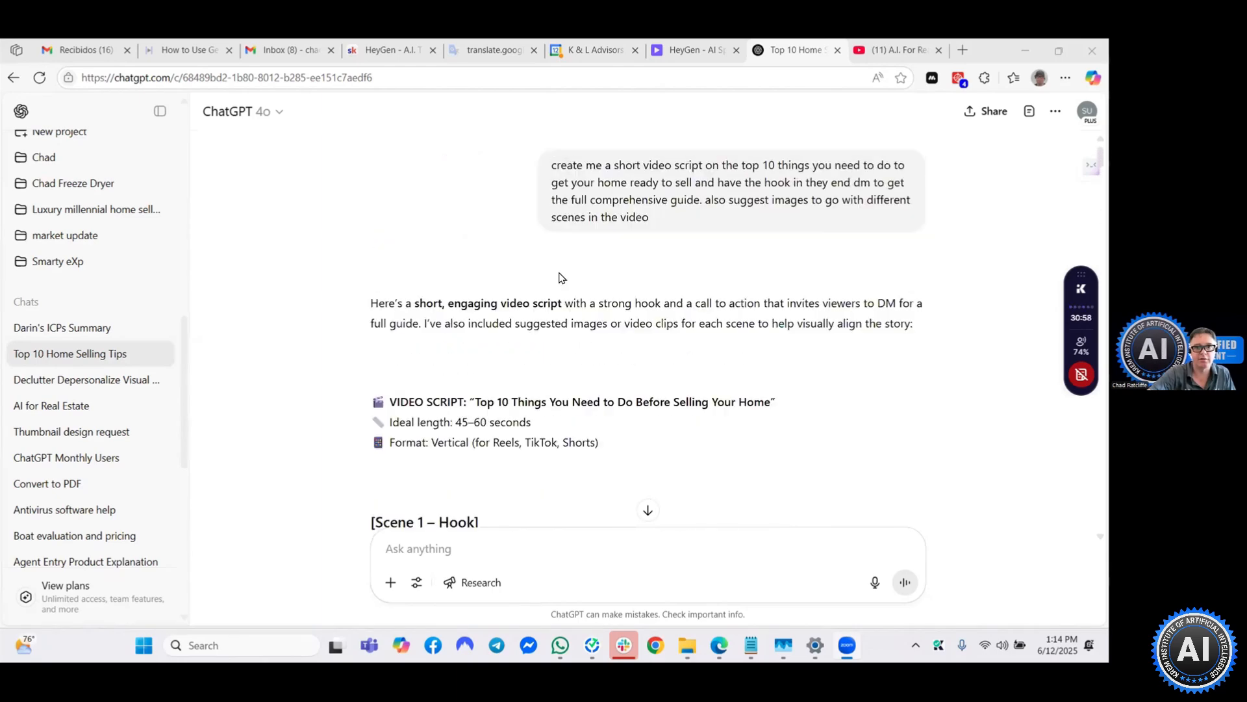
{"action": "scroll", "coordinate": [560, 278], "scroll_direction": "down", "scroll_amount": 3}
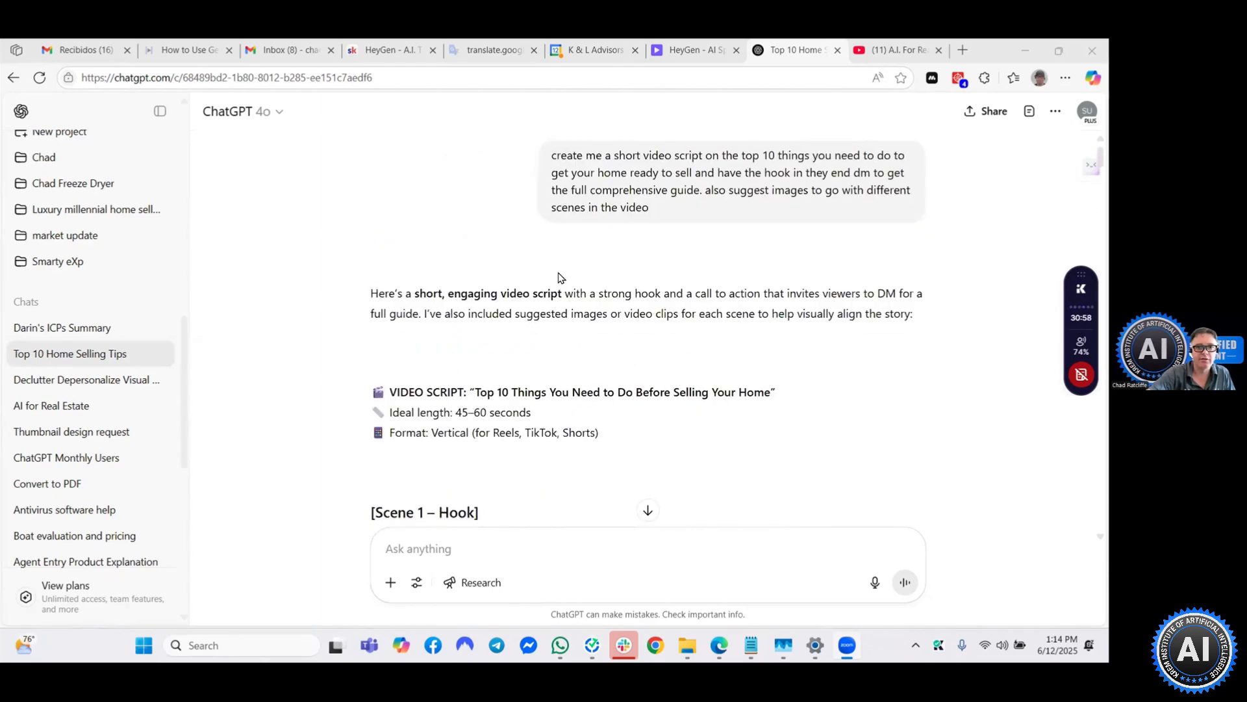
Switch back to HeyGen, create a landscape video from scratch and open it in the new editor.
{"action": "left_click", "coordinate": [685, 56]}
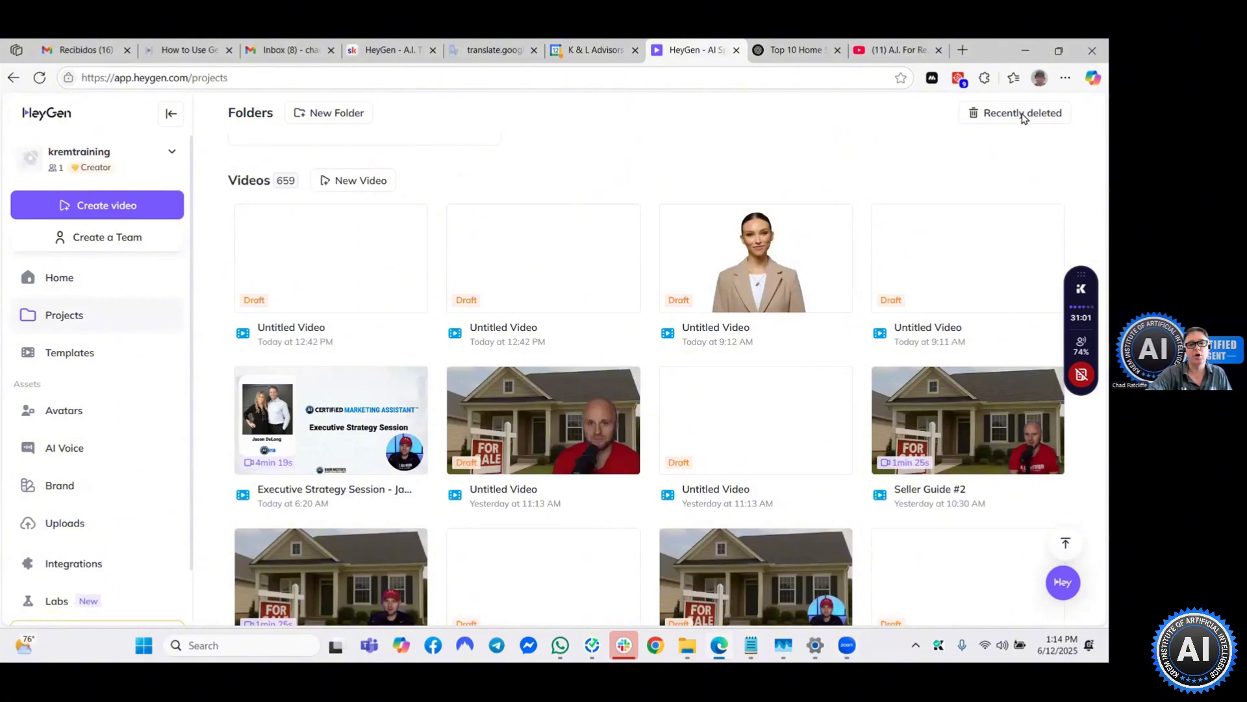
{"action": "left_click", "coordinate": [91, 204]}
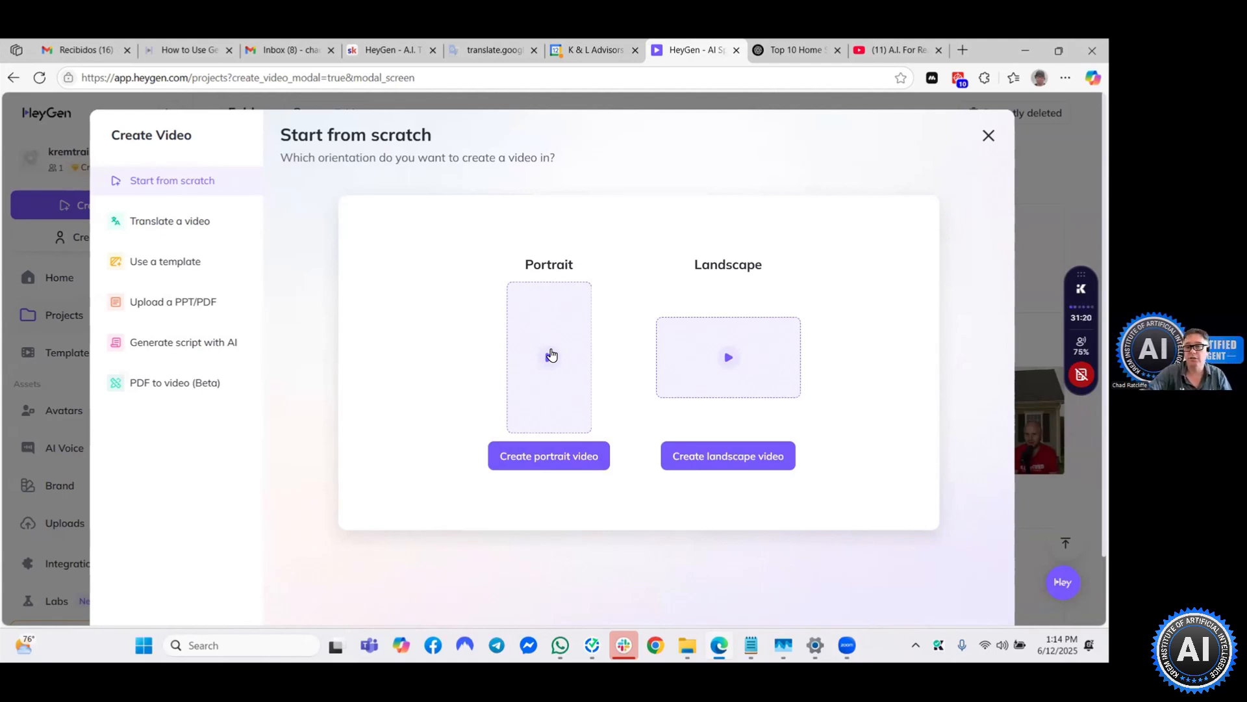
{"action": "left_click", "coordinate": [730, 350]}
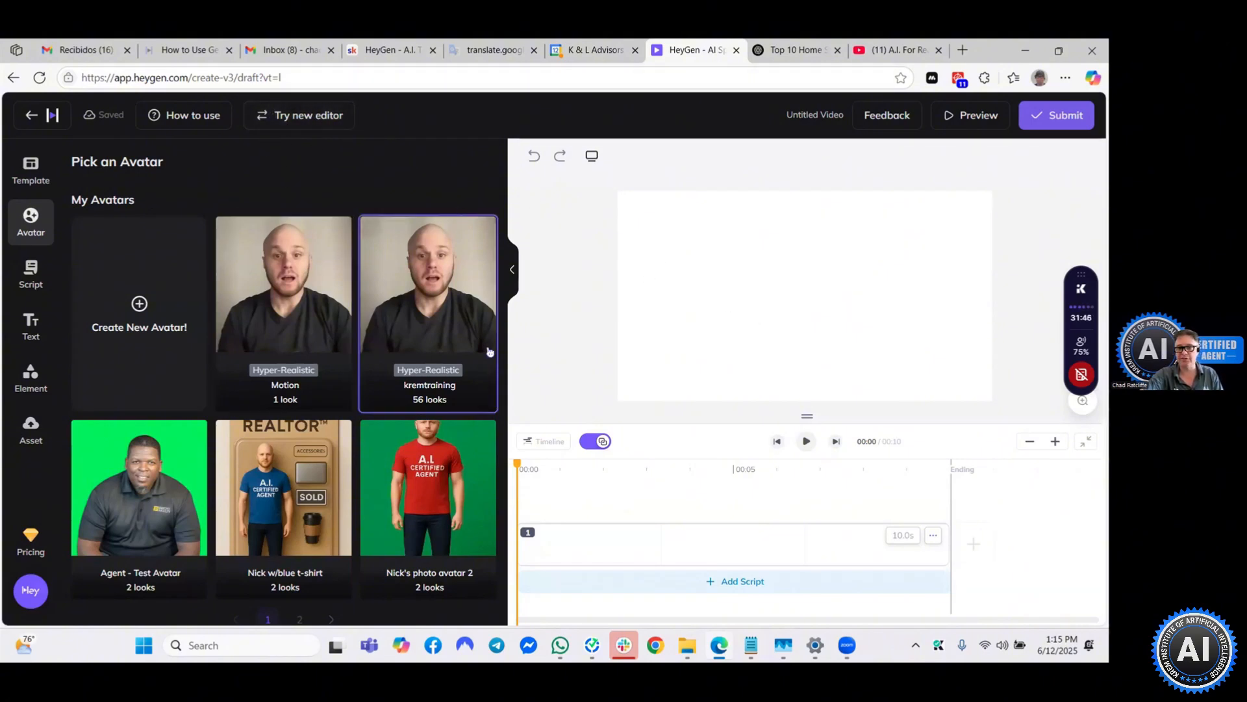
{"action": "left_click", "coordinate": [286, 122]}
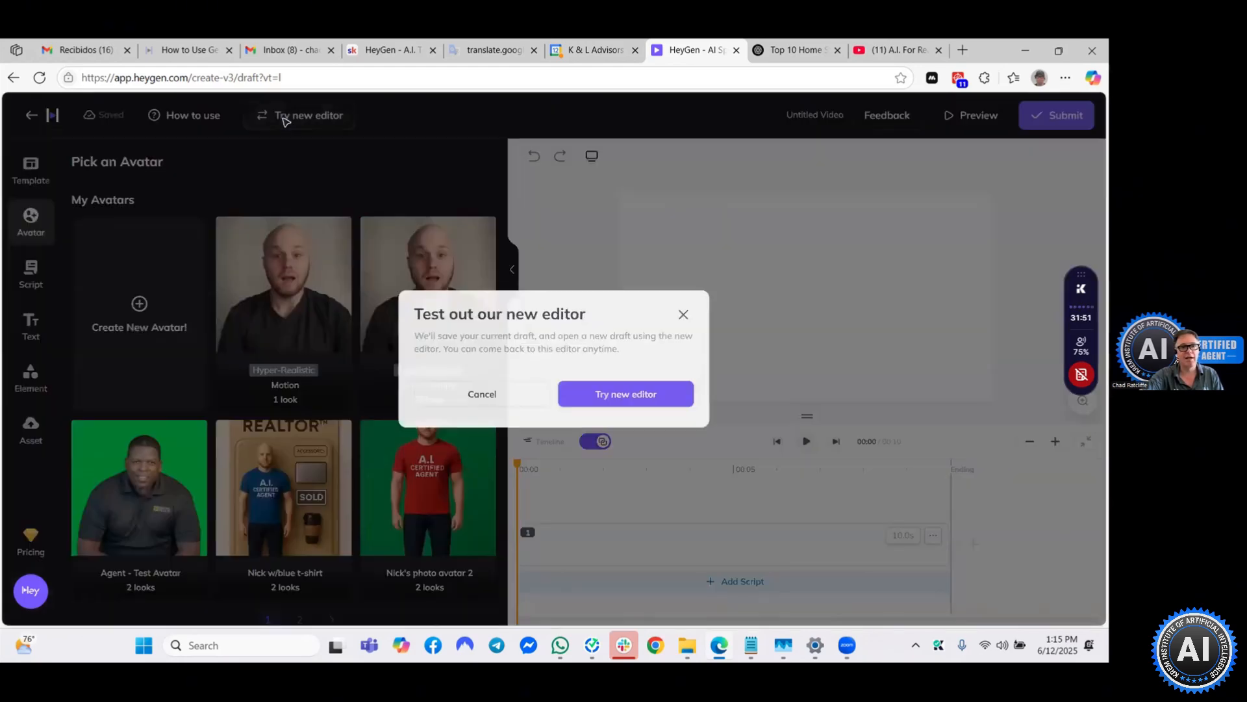
{"action": "left_click", "coordinate": [646, 399]}
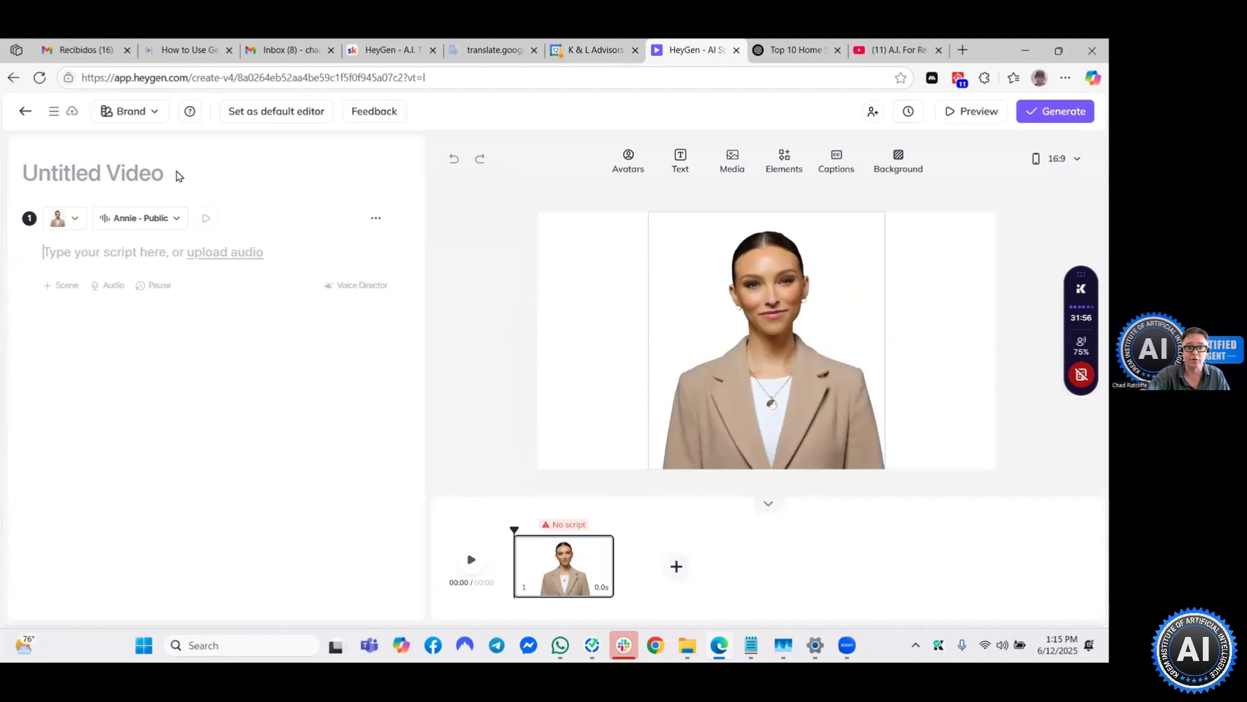
Replace the default avatar in the scene with the kremtraining look wearing the red cap and black T-shirt.
{"action": "left_click", "coordinate": [798, 351]}
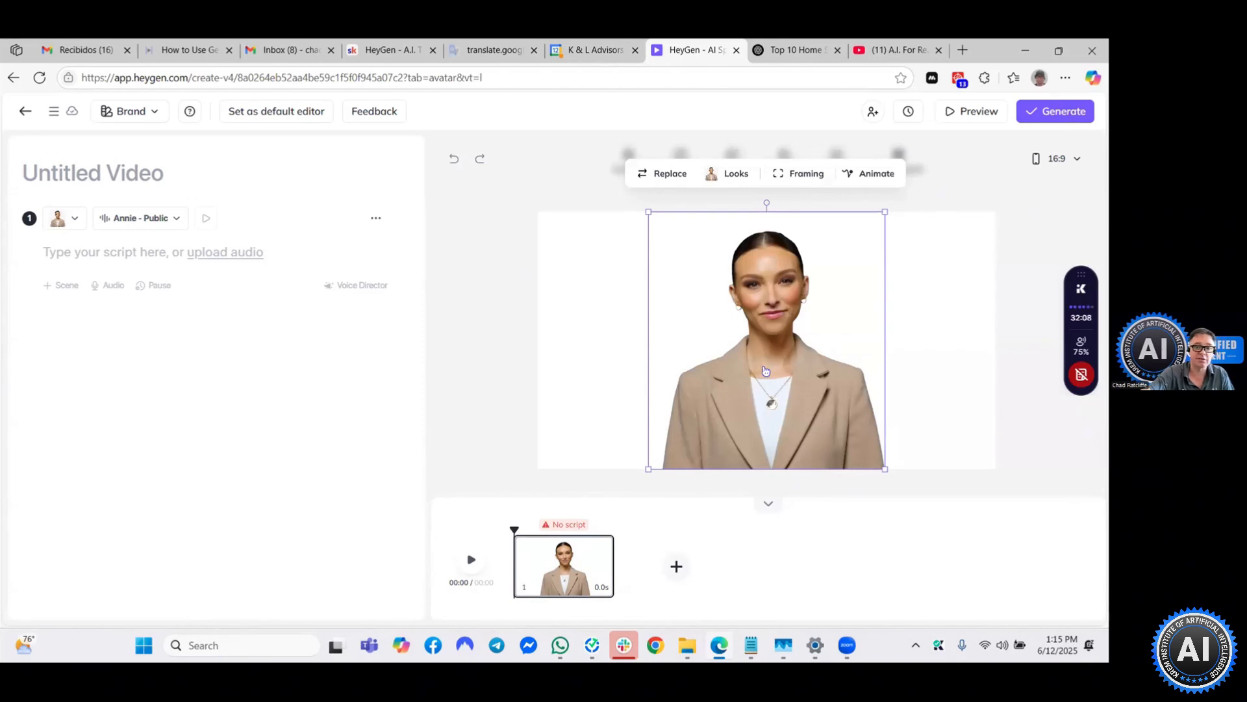
{"action": "left_click", "coordinate": [647, 174]}
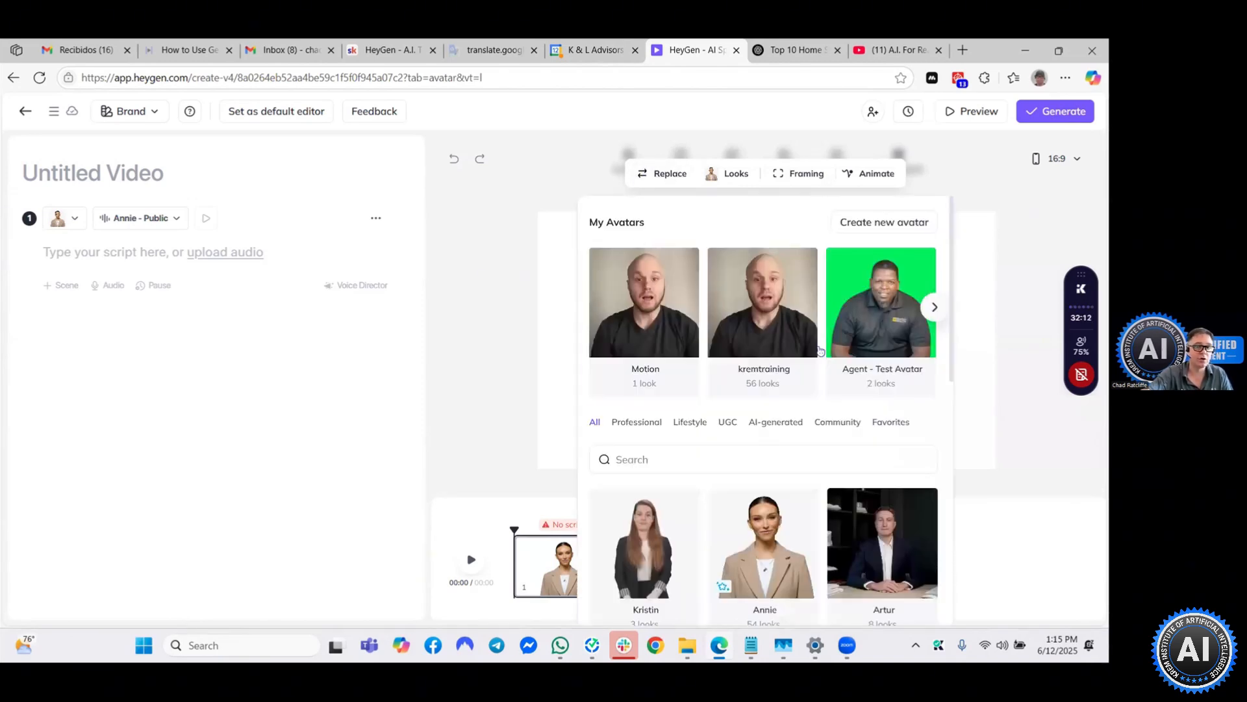
{"action": "left_click", "coordinate": [743, 301]}
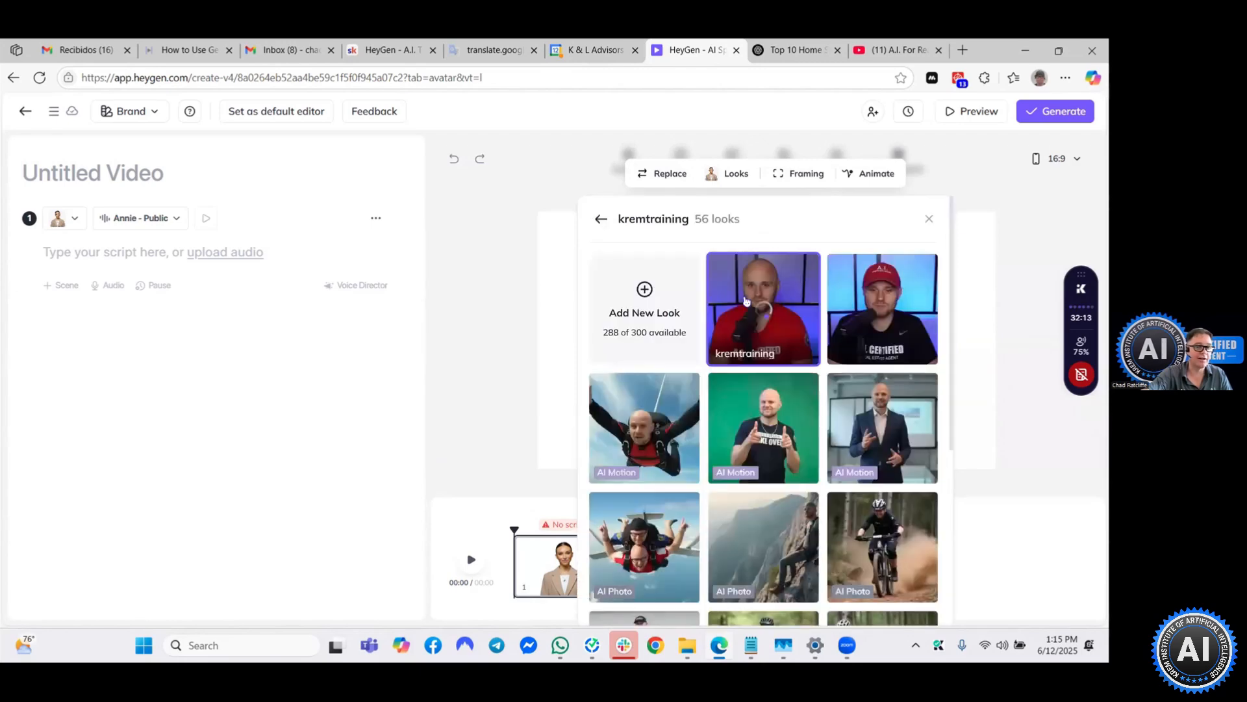
{"action": "left_click", "coordinate": [887, 338]}
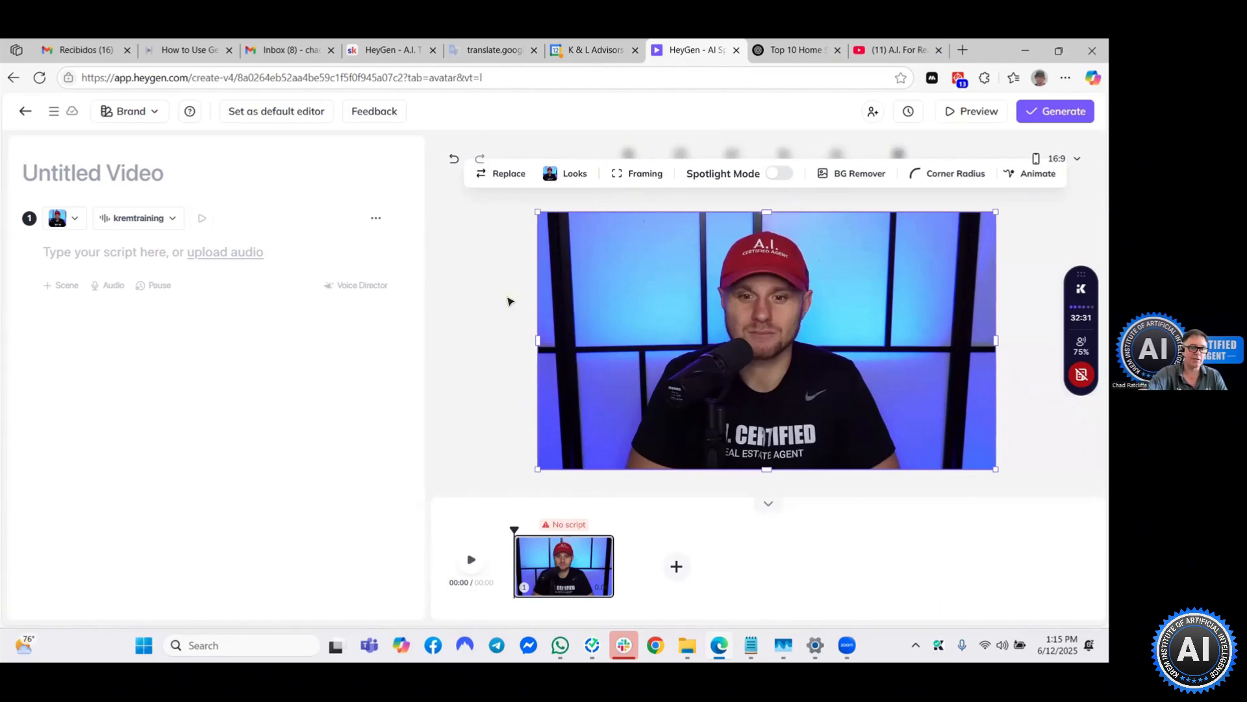
Remove the blue studio background from the scene's avatar with BG Remover.
{"action": "left_click", "coordinate": [668, 330]}
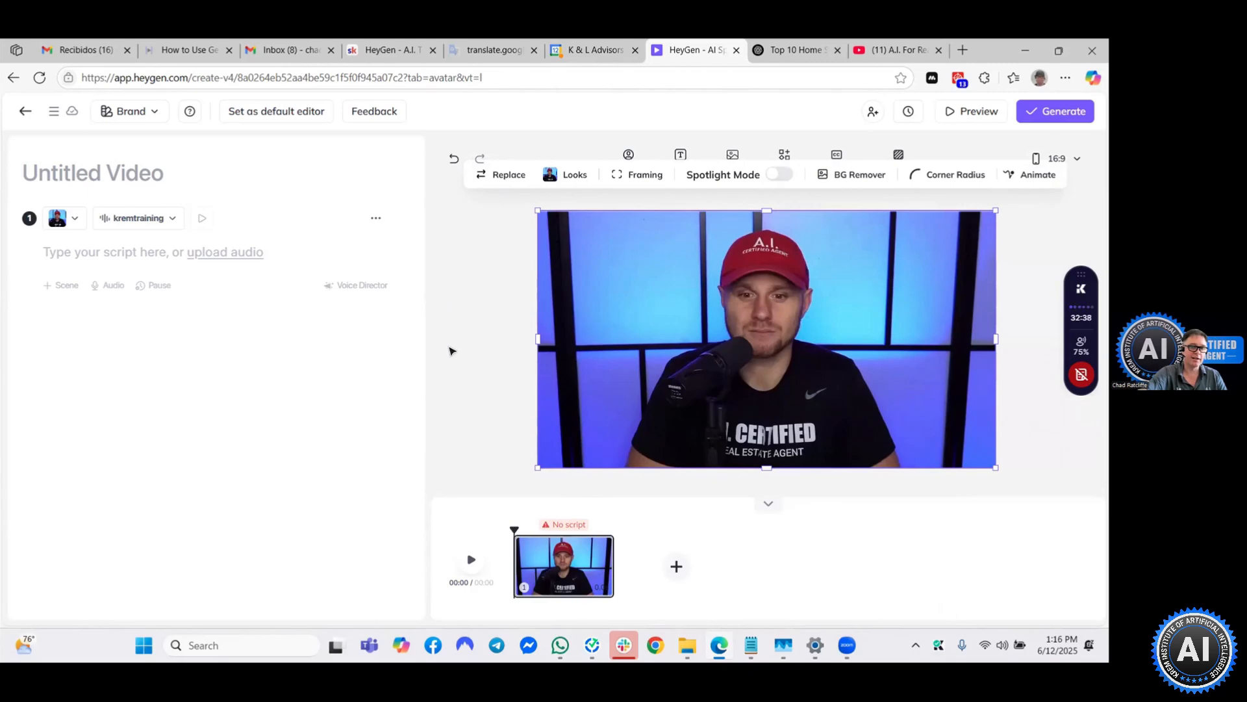
{"action": "left_click", "coordinate": [464, 383]}
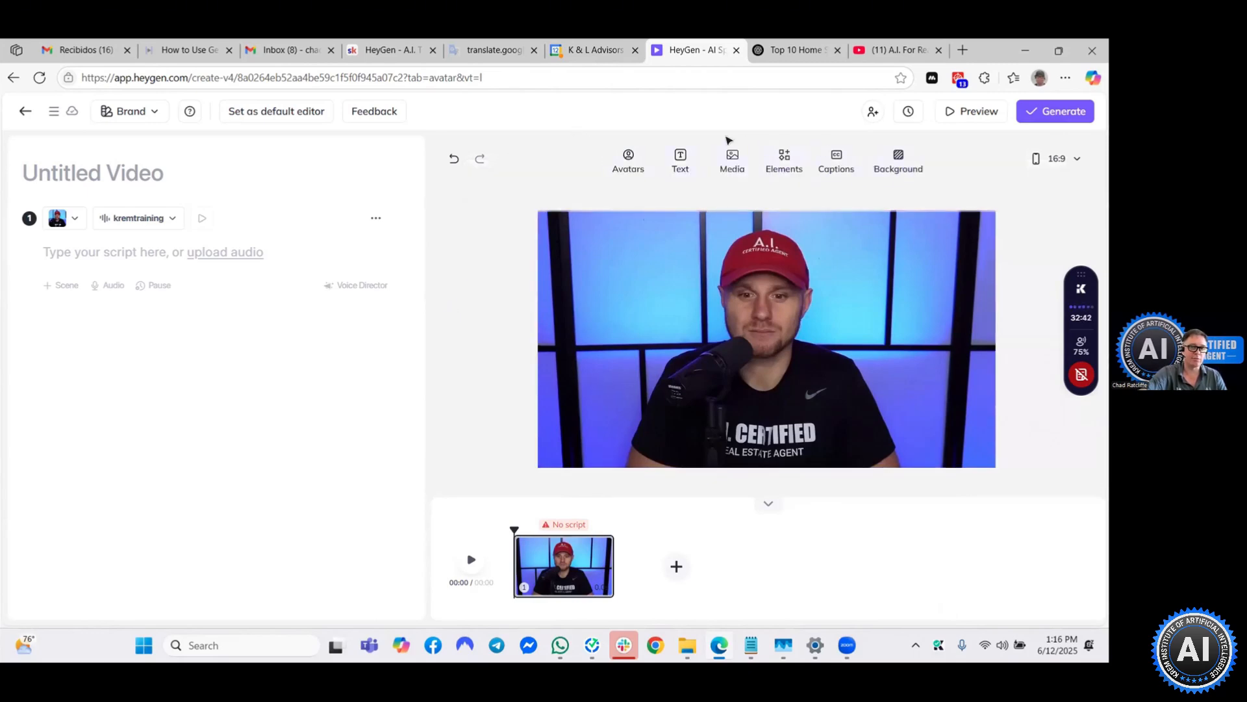
{"action": "left_click", "coordinate": [849, 248]}
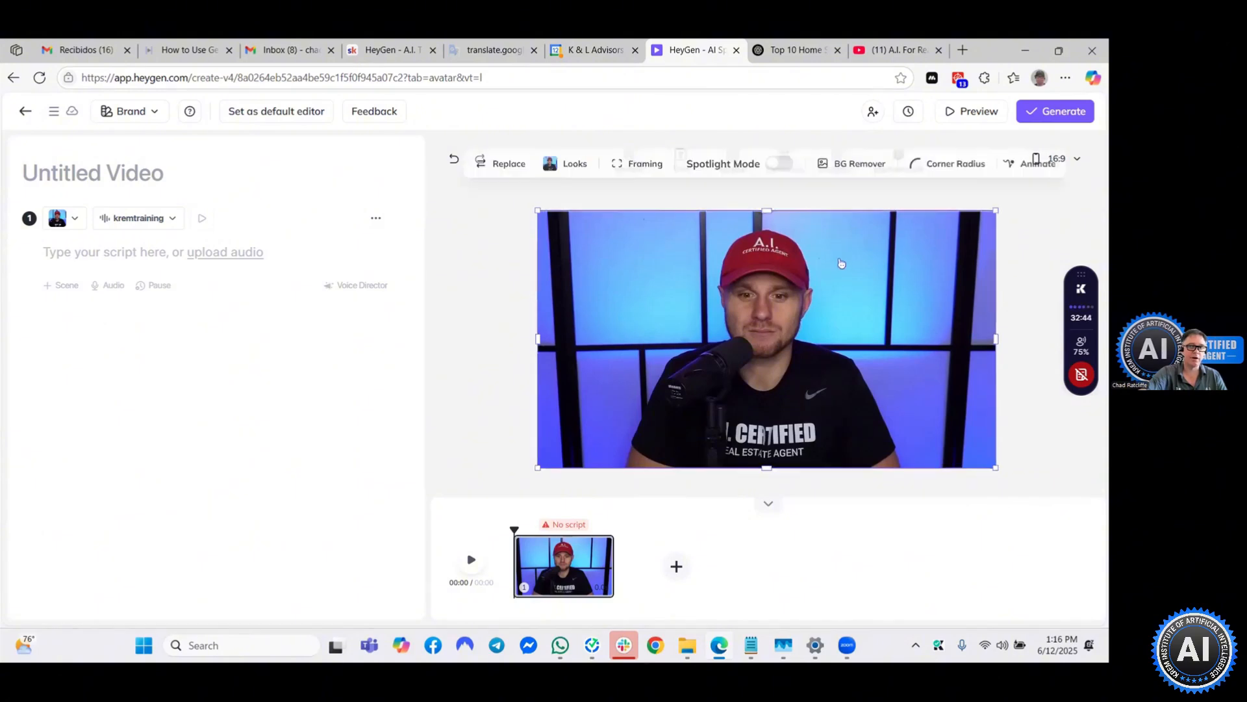
{"action": "left_click", "coordinate": [845, 176]}
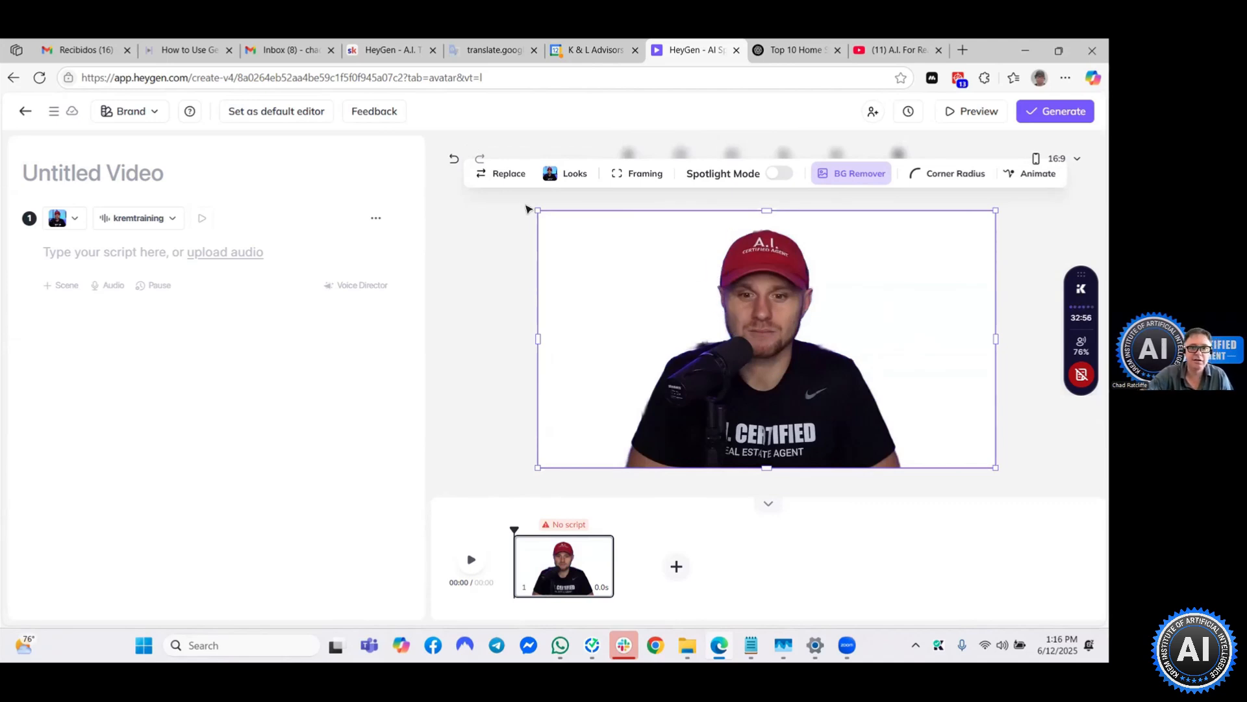
Shrink the avatar to just under half the scene's width, keeping it in the lower-right corner of the canvas.
{"action": "left_click_drag", "start_coordinate": [540, 216], "coordinate": [747, 352]}
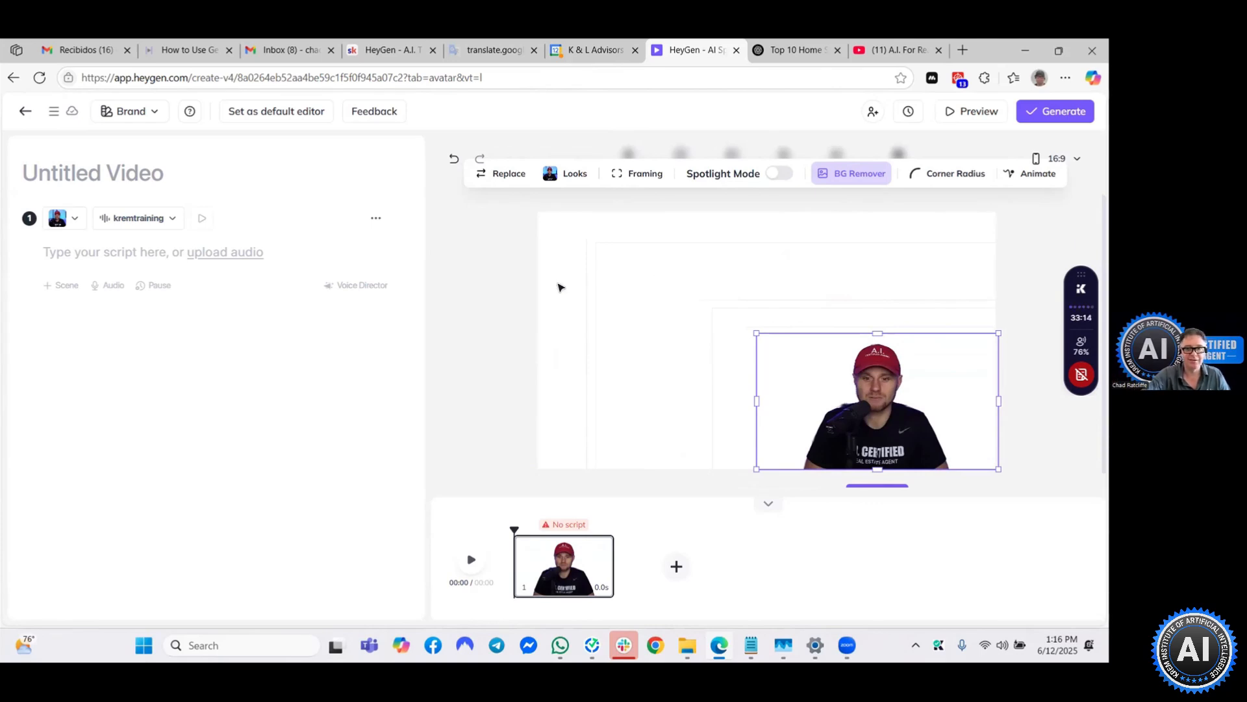
{"action": "left_click_drag", "start_coordinate": [756, 333], "coordinate": [787, 350]}
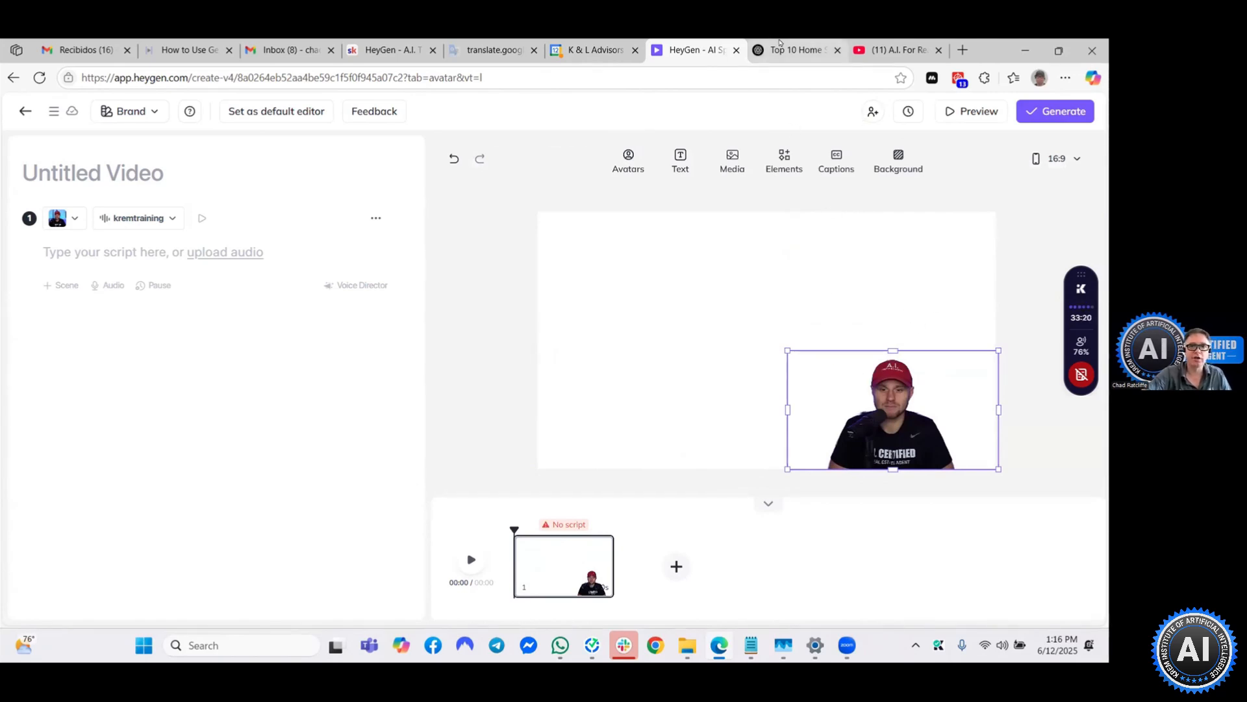
Switch to the ChatGPT video script and copy the Scene 1 – Hook heading with its visual description.
{"action": "left_click", "coordinate": [796, 50]}
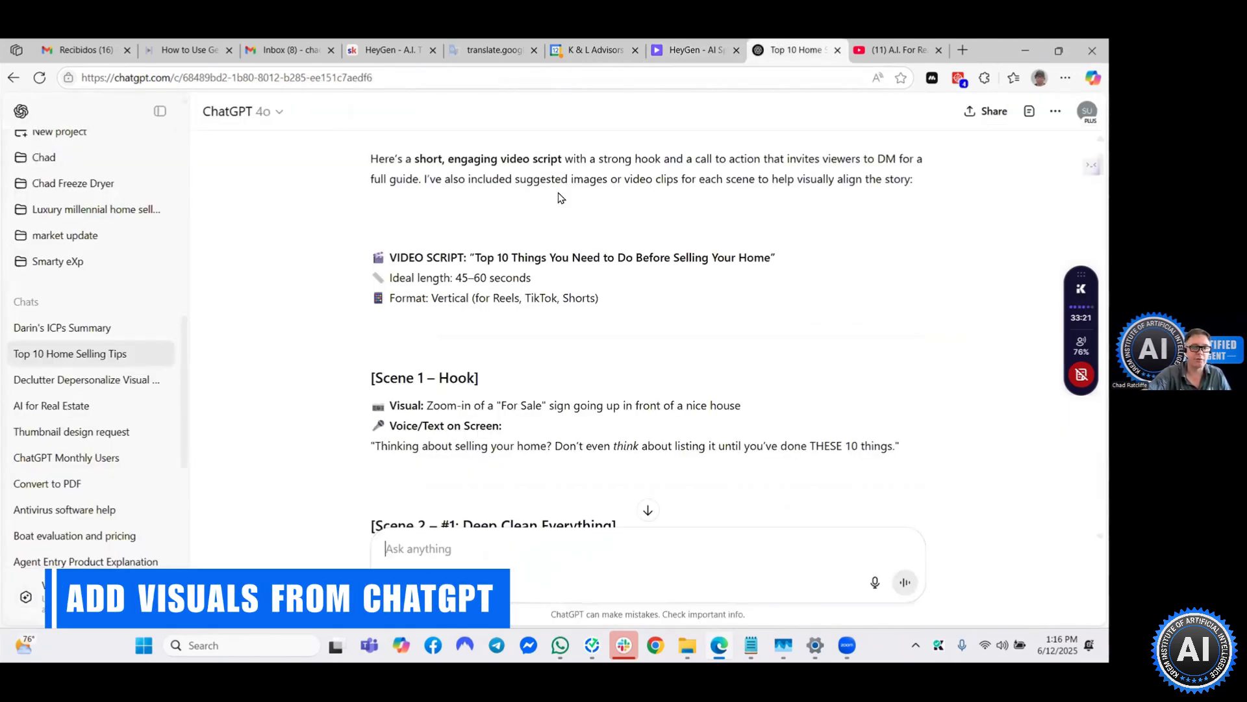
{"action": "scroll", "coordinate": [493, 313], "scroll_direction": "down", "scroll_amount": 1}
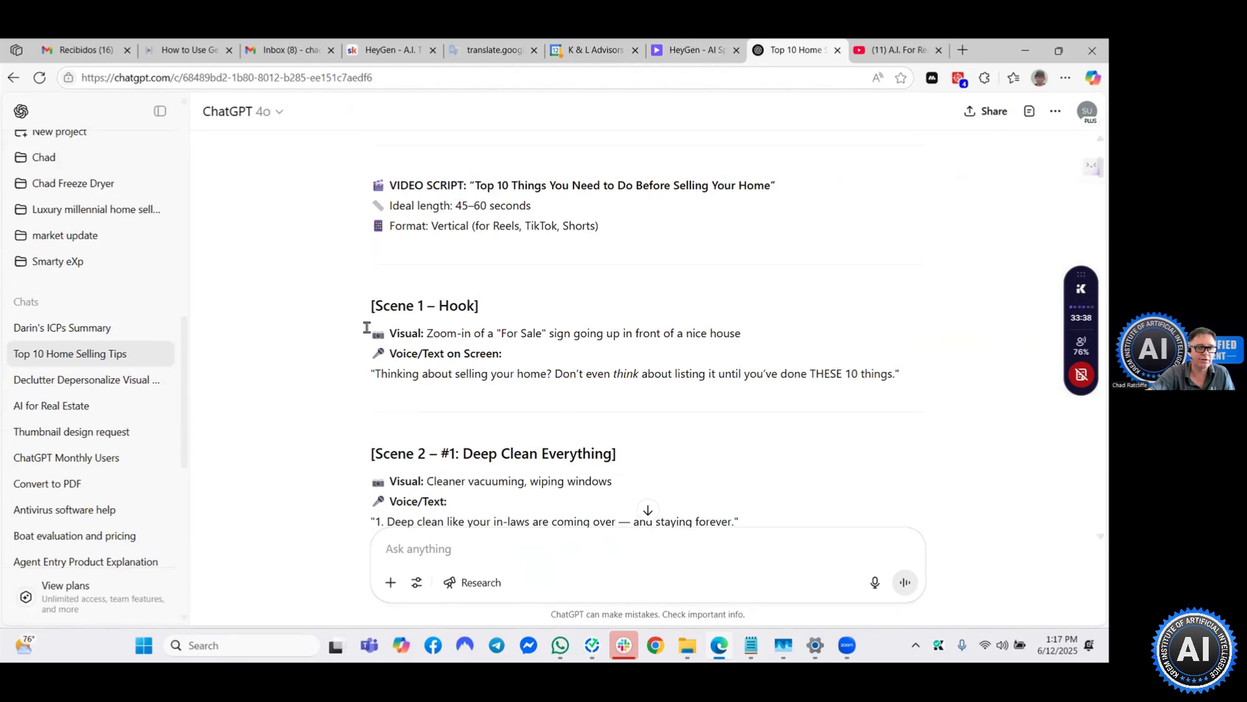
{"action": "left_click_drag", "start_coordinate": [362, 306], "coordinate": [762, 334]}
{"action": "right_click", "coordinate": [717, 328]}
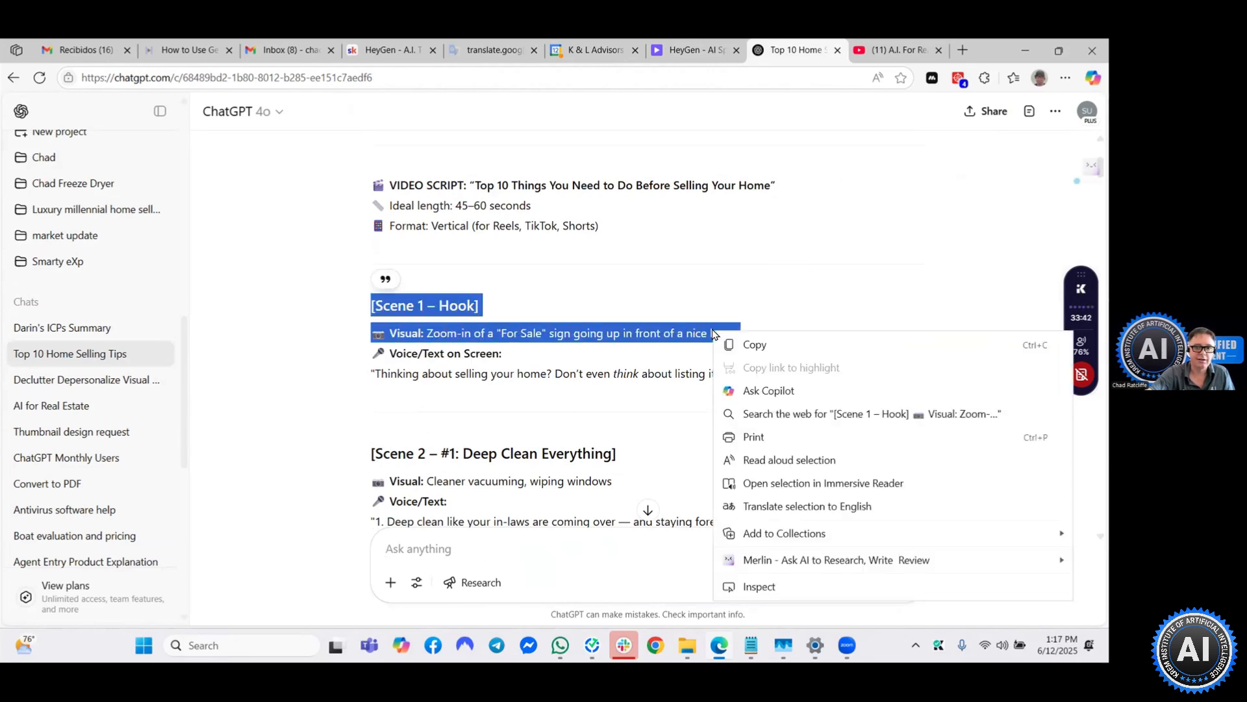
{"action": "left_click", "coordinate": [752, 346]}
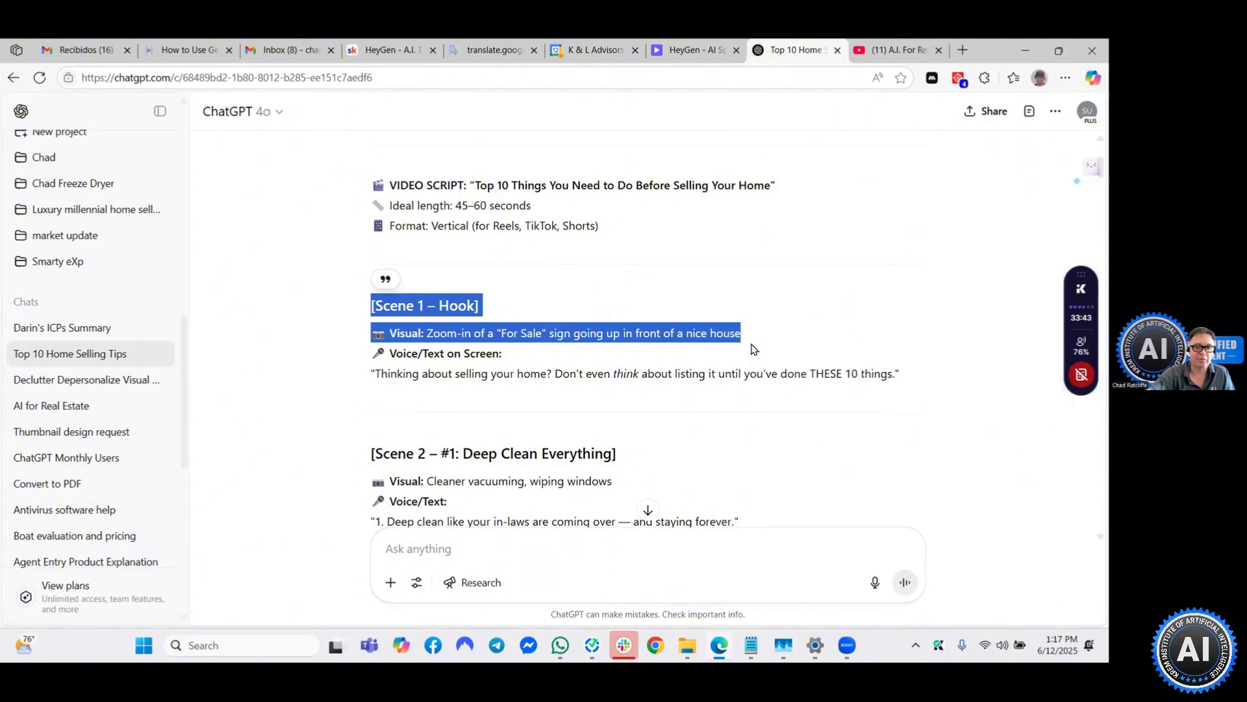
Compose a ChatGPT prompt reading "create", the copied Scene 1 visual description, and "- size landscape - make it png".
{"action": "left_click", "coordinate": [559, 552]}
{"action": "type", "text": "c"}
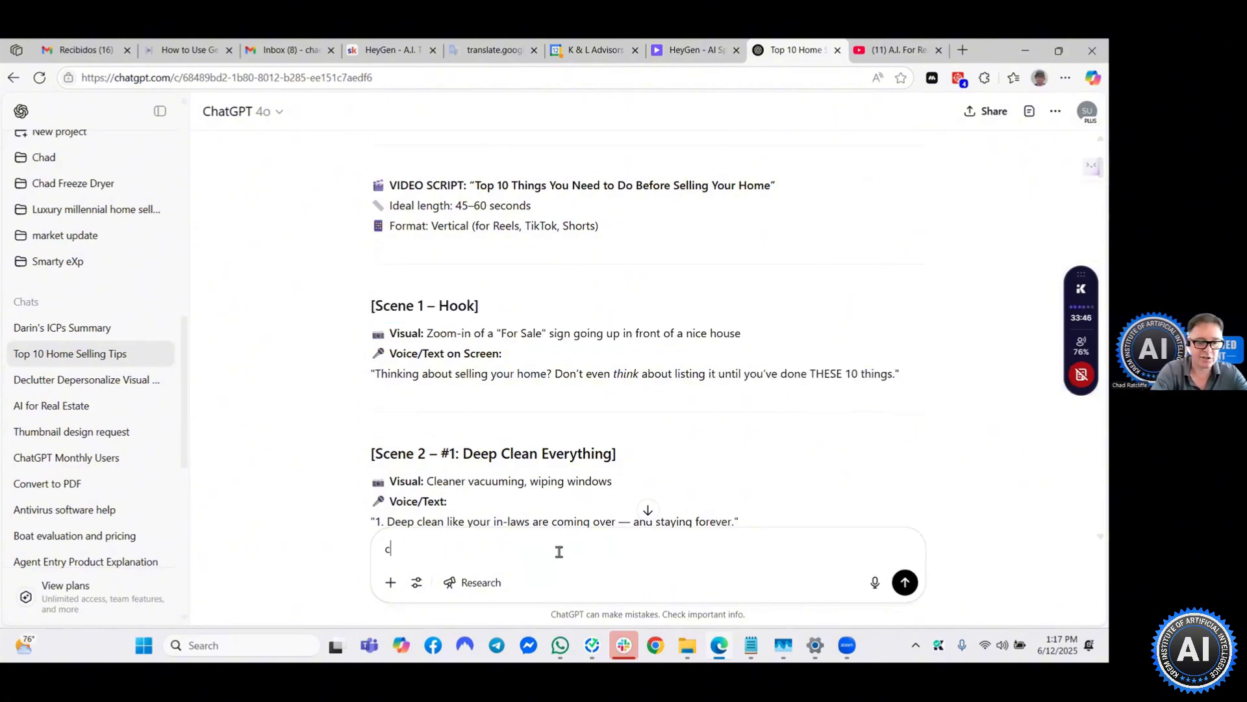
{"action": "type", "text": "reate"}
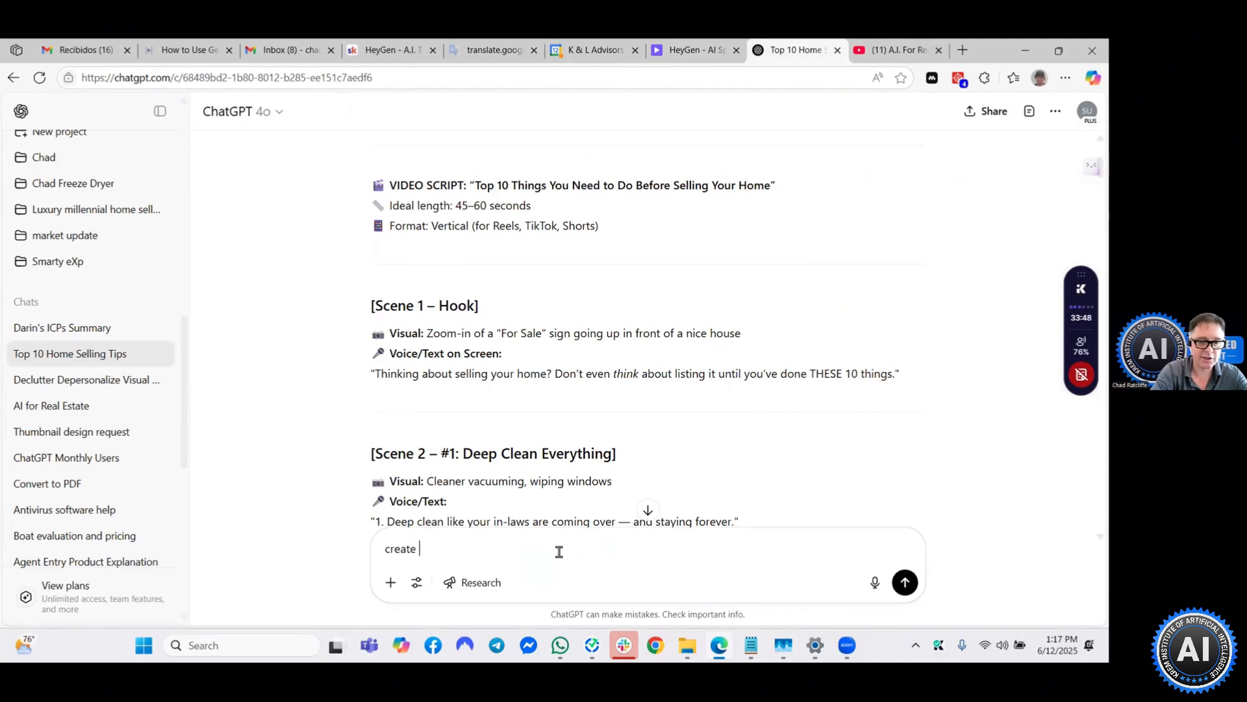
{"action": "key", "text": "ctrl+v"}
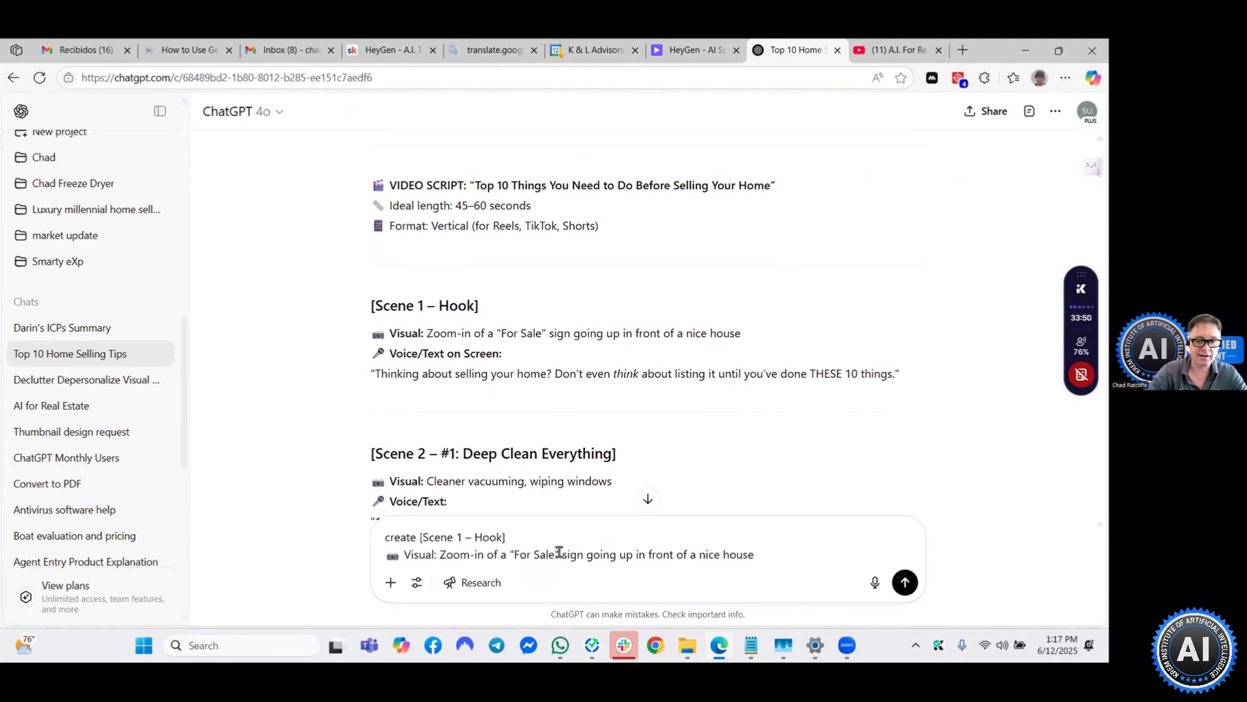
{"action": "type", "text": "- "}
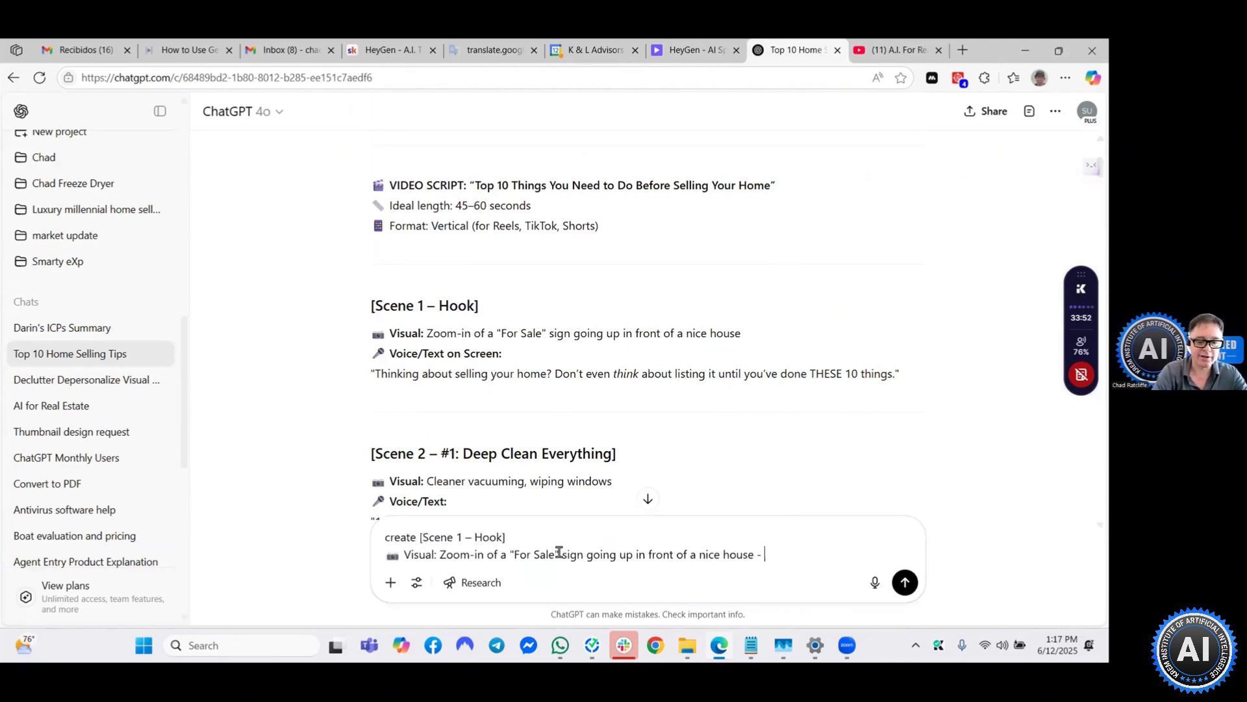
{"action": "type", "text": "size lands"}
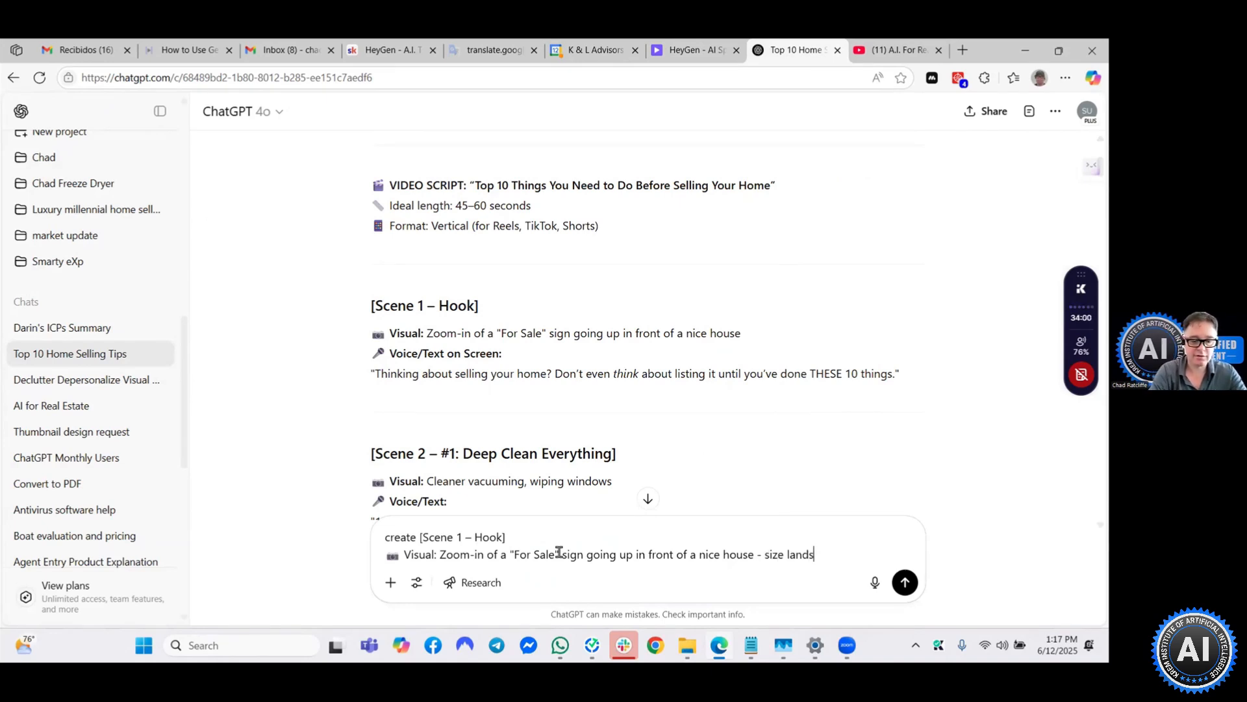
{"action": "type", "text": "cape - make it png"}
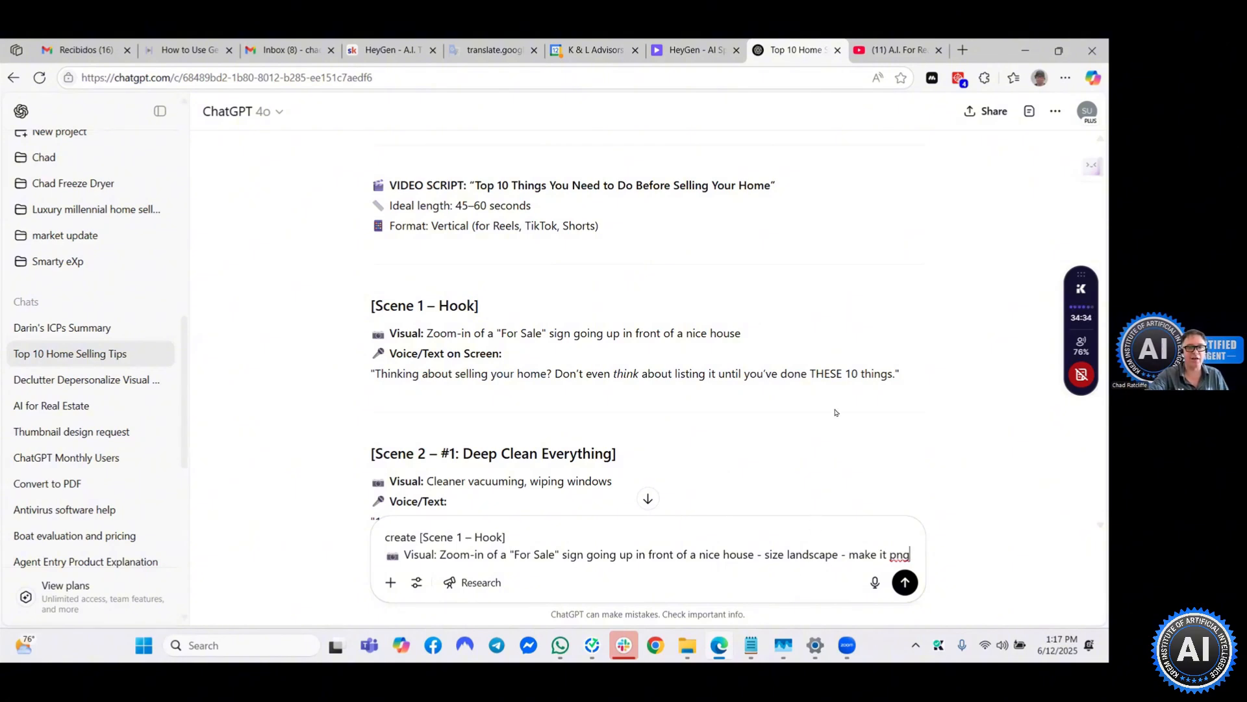
Find the created landscape image of the house with the For Sale sign in the chat and view it enlarged.
{"action": "scroll", "coordinate": [836, 412], "scroll_direction": "down", "scroll_amount": 20}
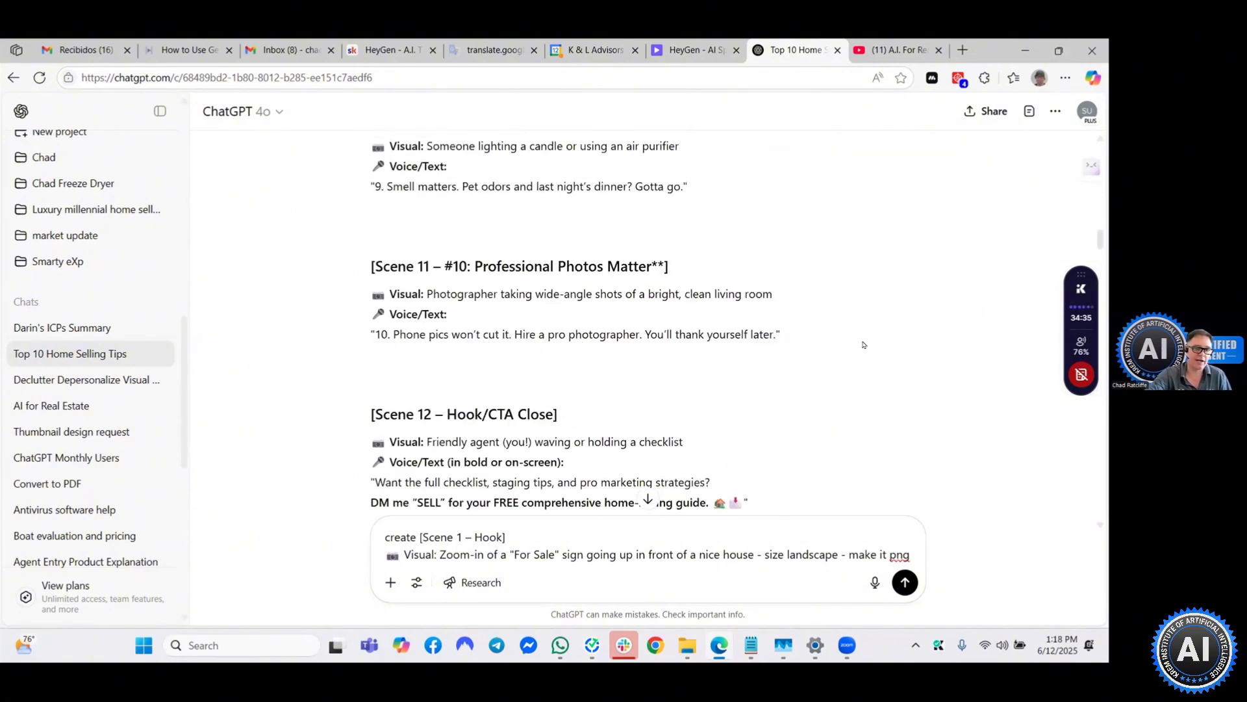
{"action": "scroll", "coordinate": [864, 344], "scroll_direction": "down", "scroll_amount": 15}
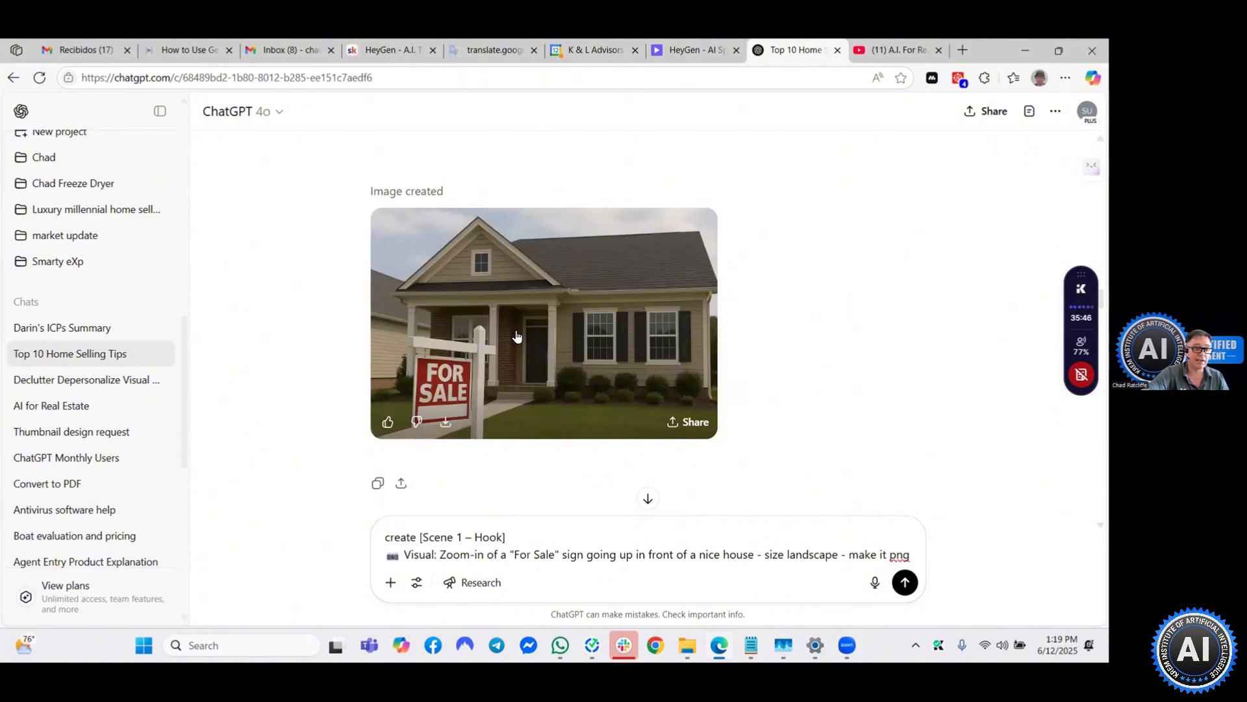
{"action": "left_click", "coordinate": [519, 334]}
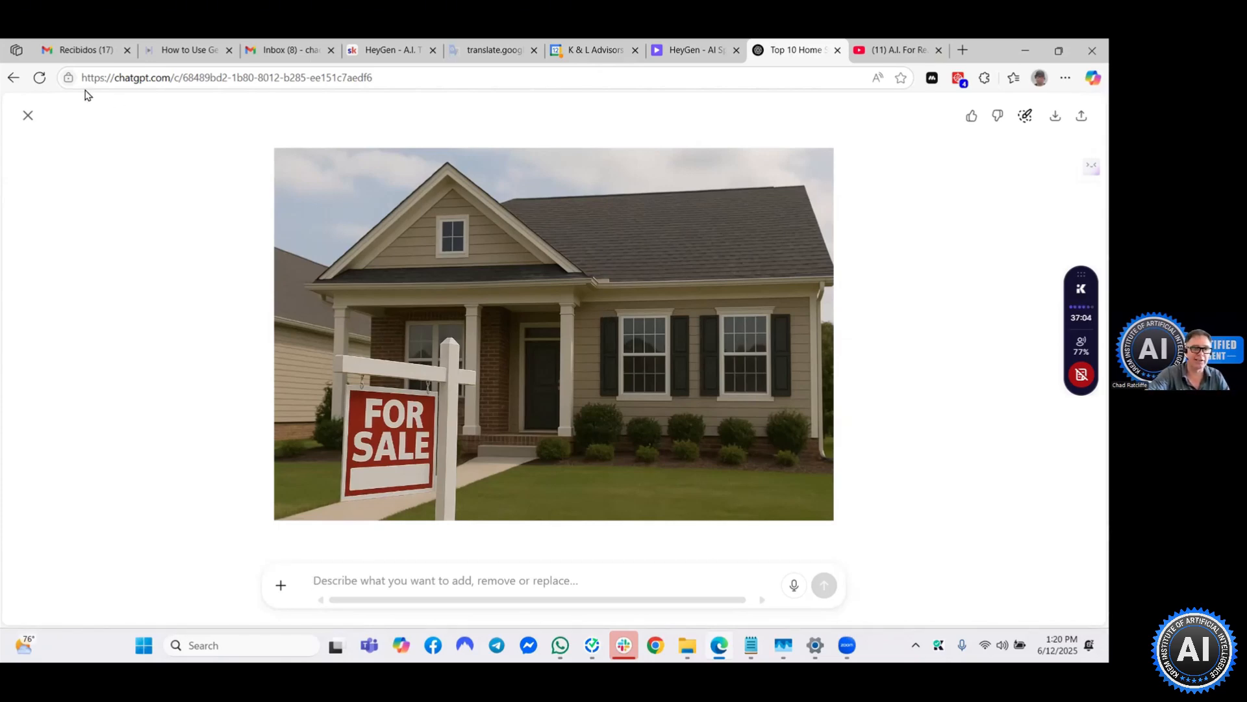
{"action": "left_click", "coordinate": [28, 115]}
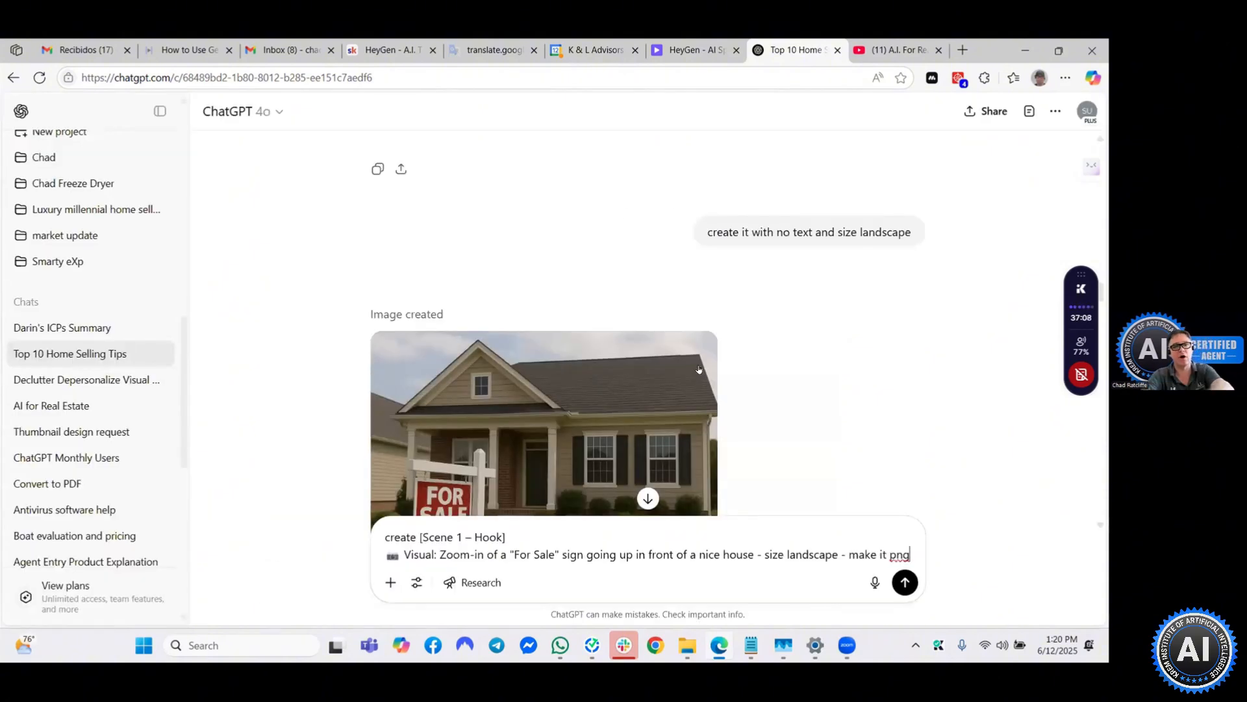
Check the empty HeyGen scene, then return to the Scene 1 – Hook text in the ChatGPT script.
{"action": "left_click", "coordinate": [688, 50]}
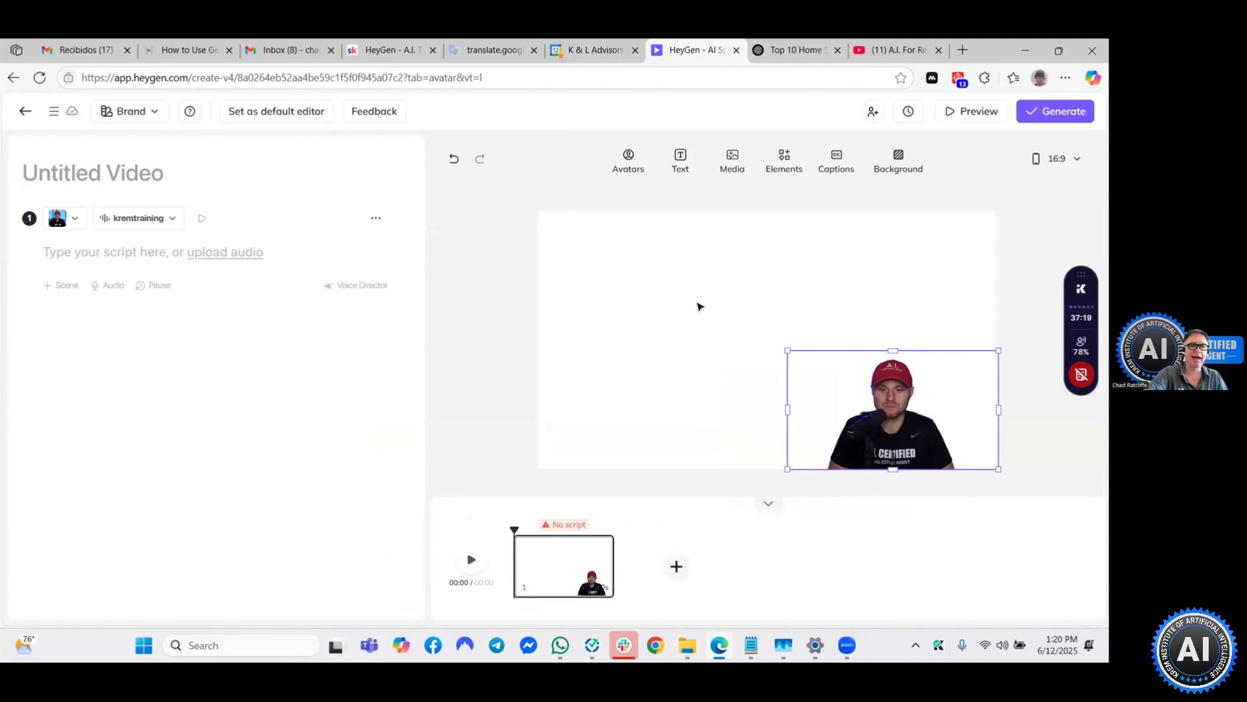
{"action": "left_click", "coordinate": [790, 45]}
{"action": "scroll", "coordinate": [552, 377], "scroll_direction": "up", "scroll_amount": 20}
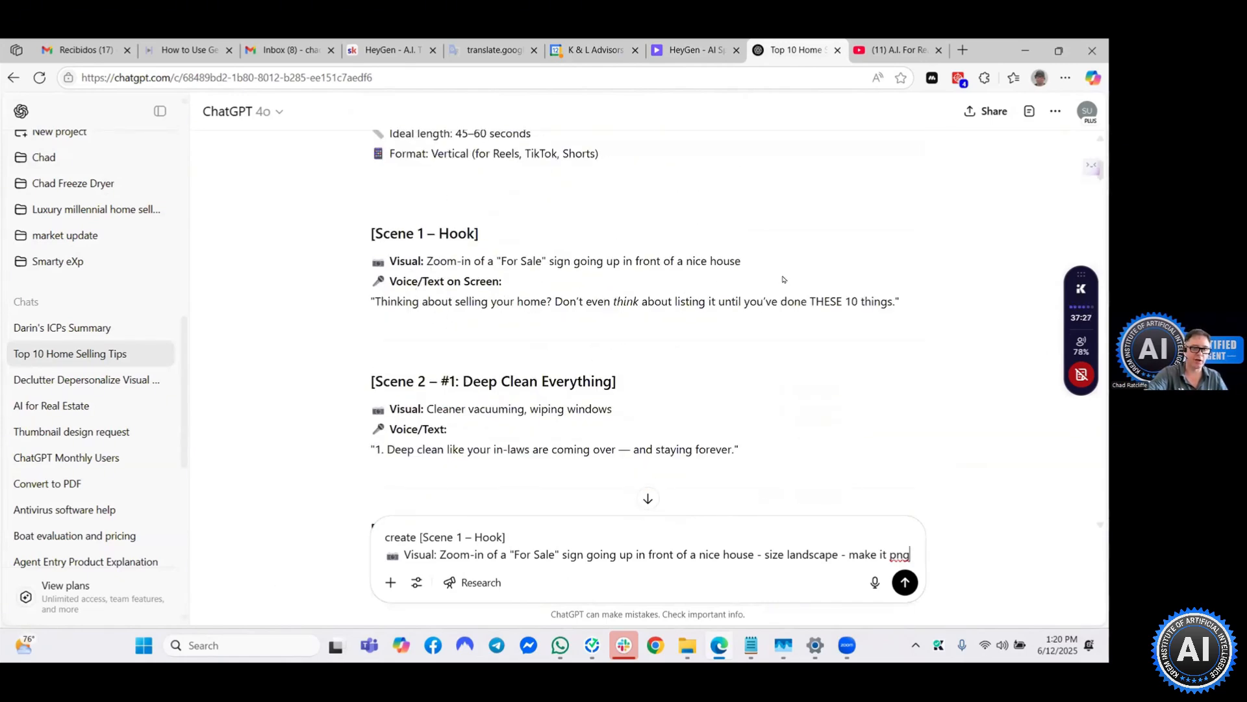
Switch back to HeyGen and open the media library to browse its stock images.
{"action": "left_click", "coordinate": [672, 50]}
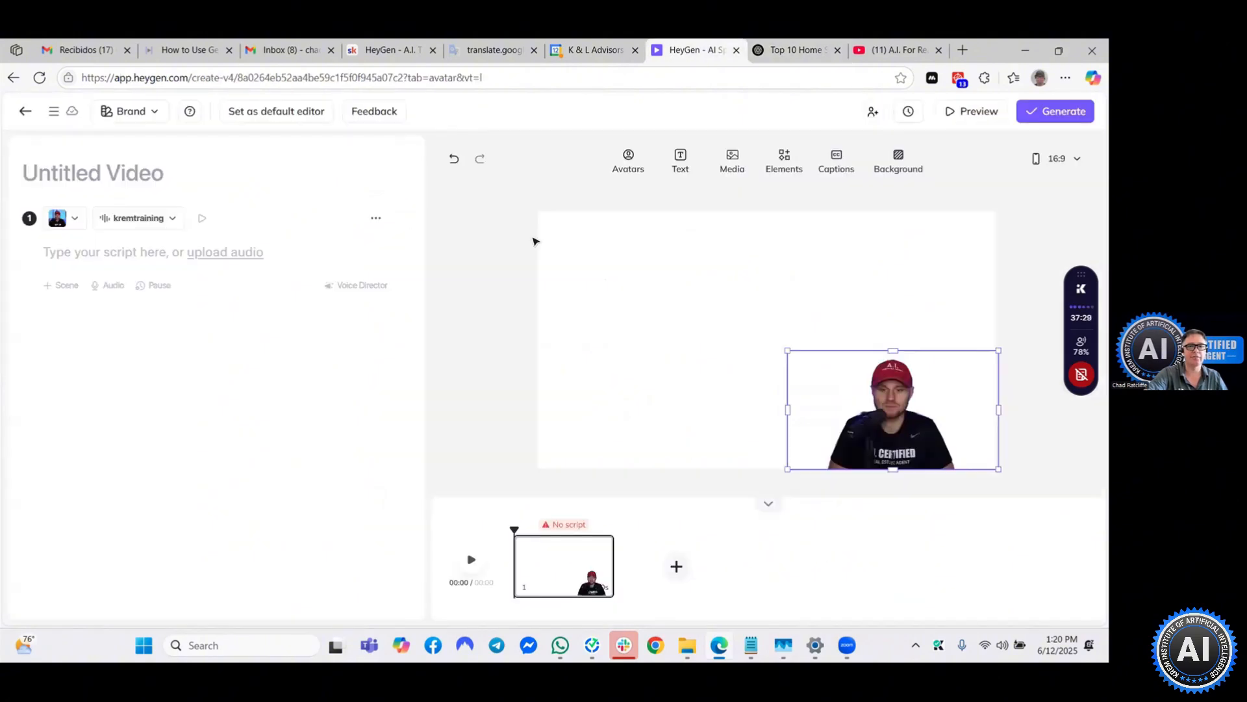
{"action": "left_click", "coordinate": [734, 158]}
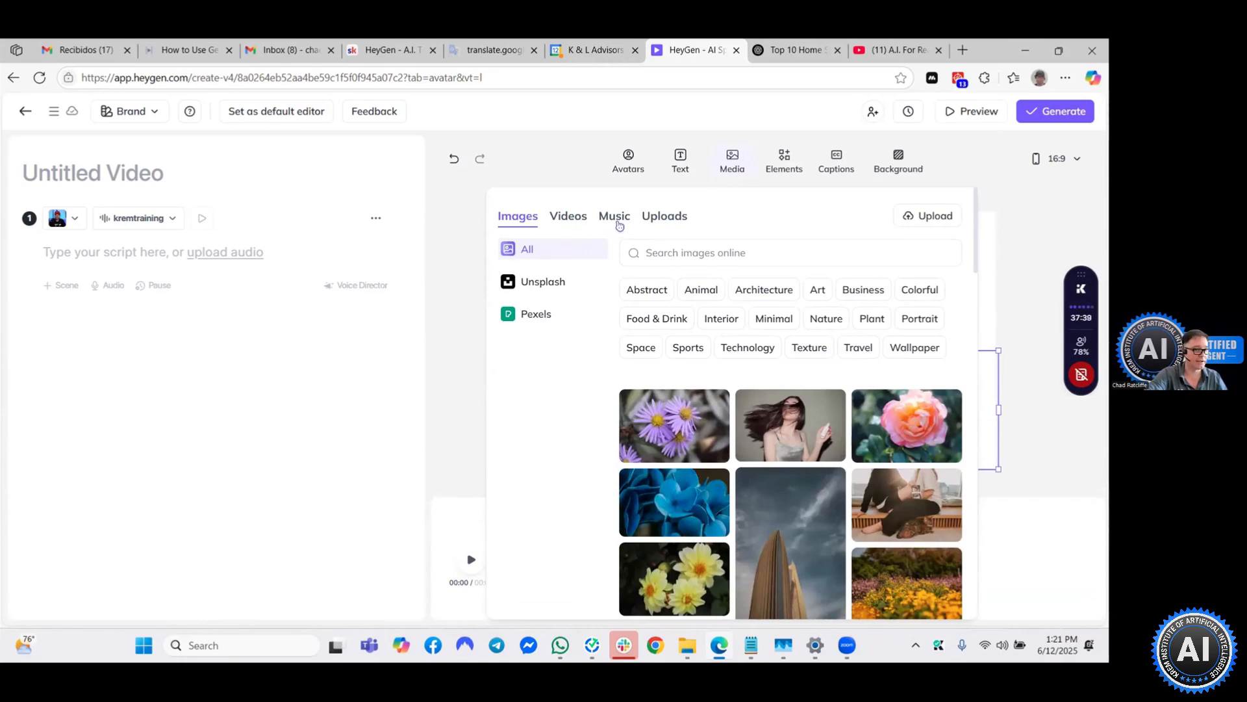
{"action": "scroll", "coordinate": [760, 403], "scroll_direction": "down", "scroll_amount": 5}
{"action": "scroll", "coordinate": [773, 422], "scroll_direction": "up", "scroll_amount": 5}
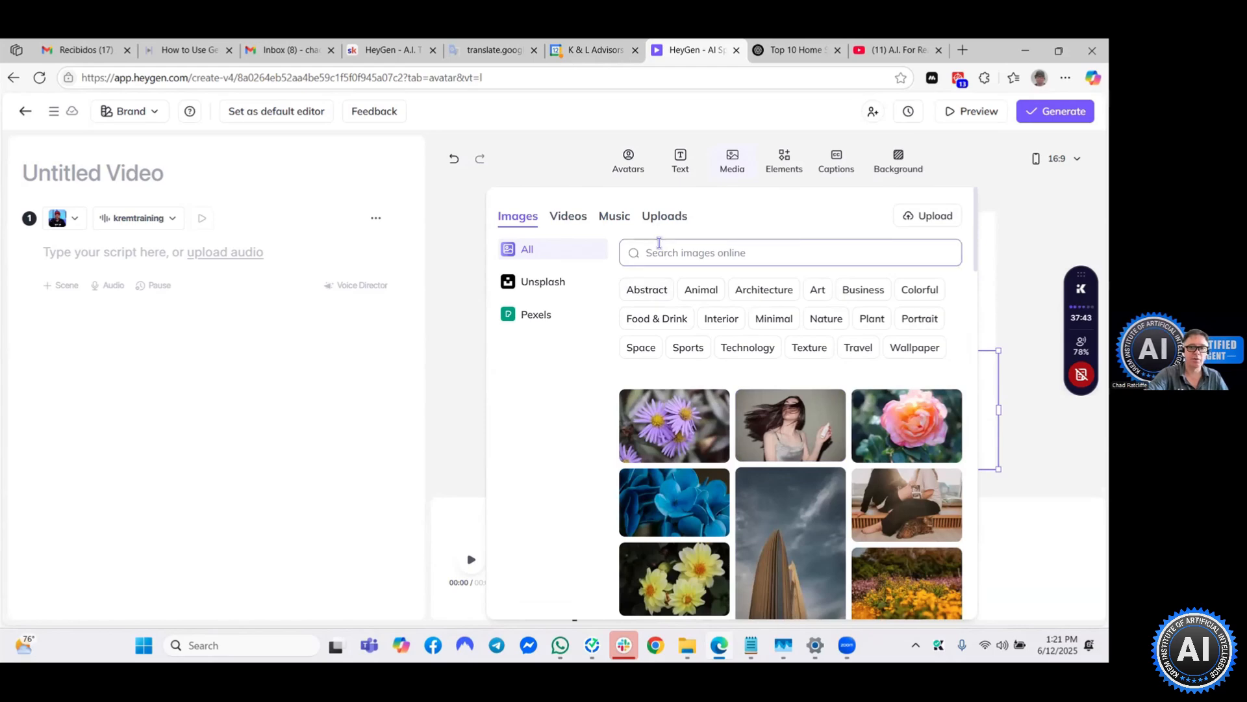
{"action": "left_click", "coordinate": [929, 219]}
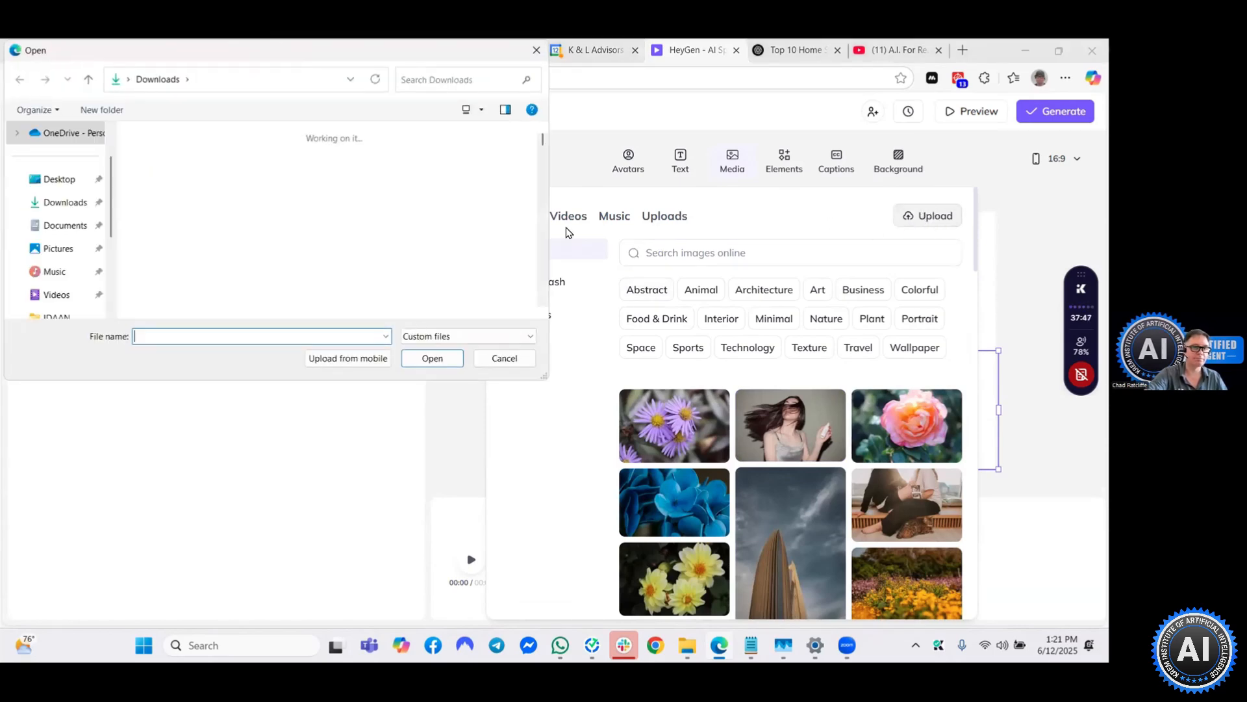
{"action": "left_click_drag", "start_coordinate": [290, 55], "coordinate": [578, 84]}
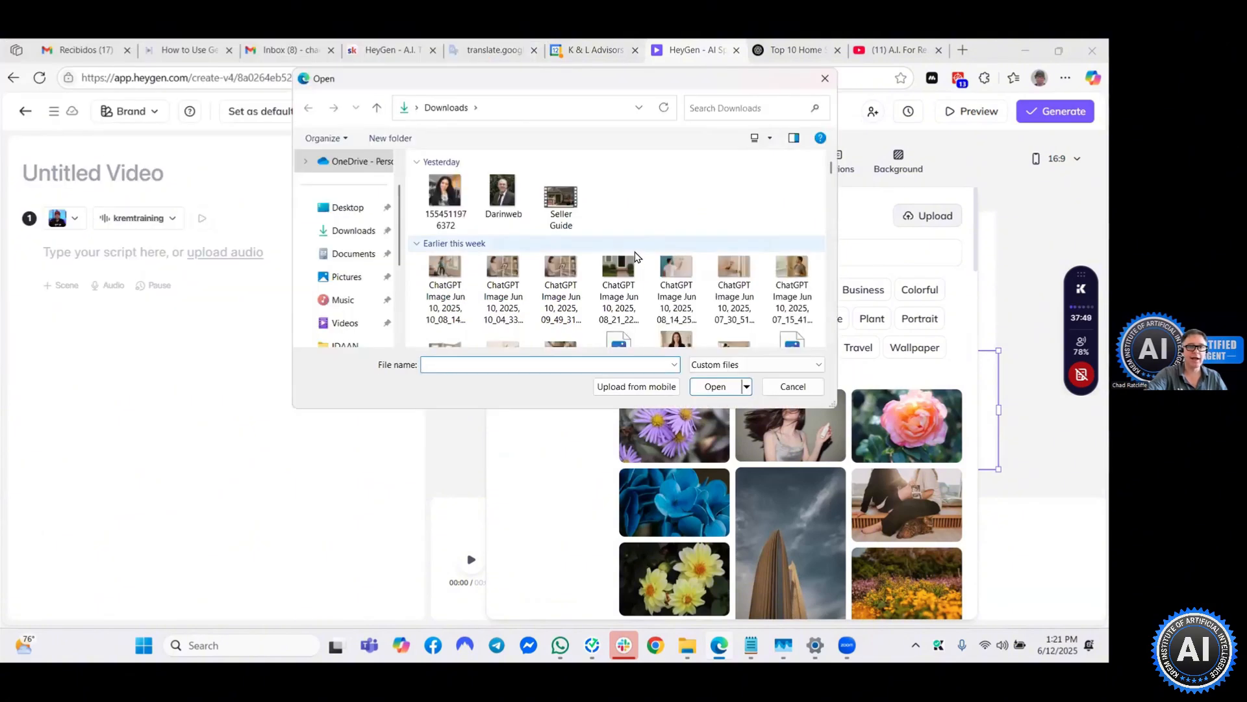
{"action": "scroll", "coordinate": [637, 256], "scroll_direction": "down", "scroll_amount": 3}
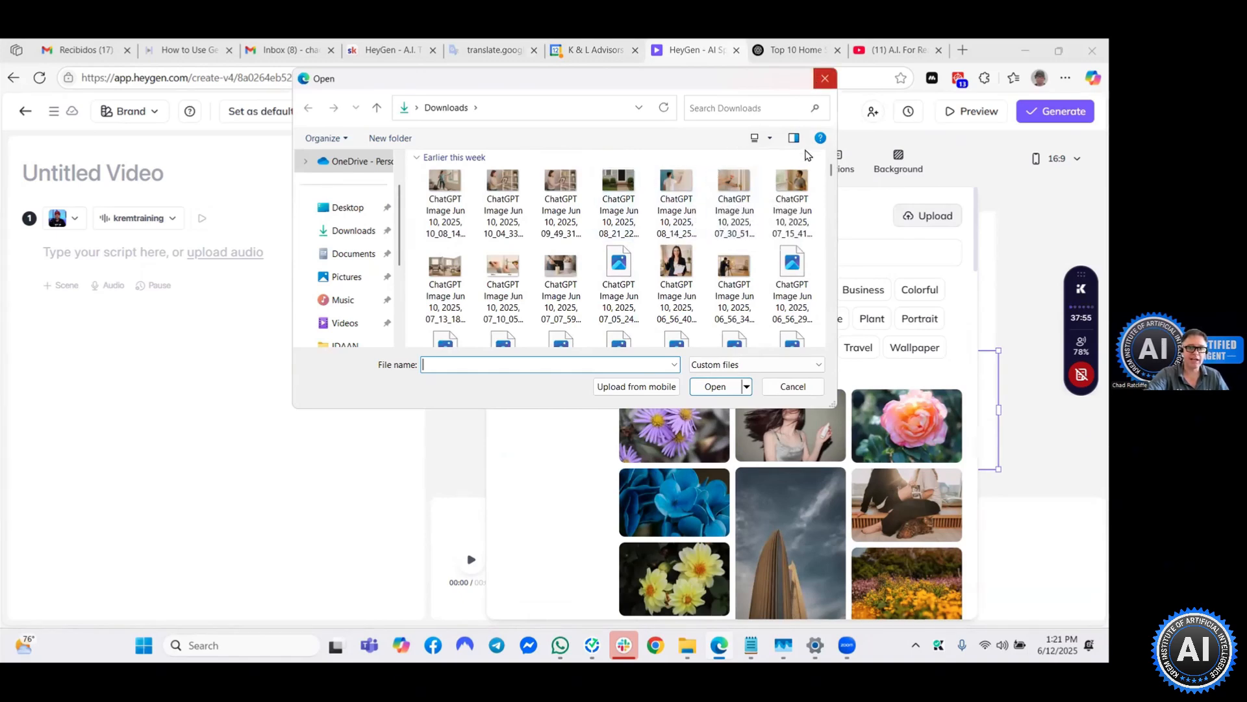
{"action": "left_click", "coordinate": [821, 78]}
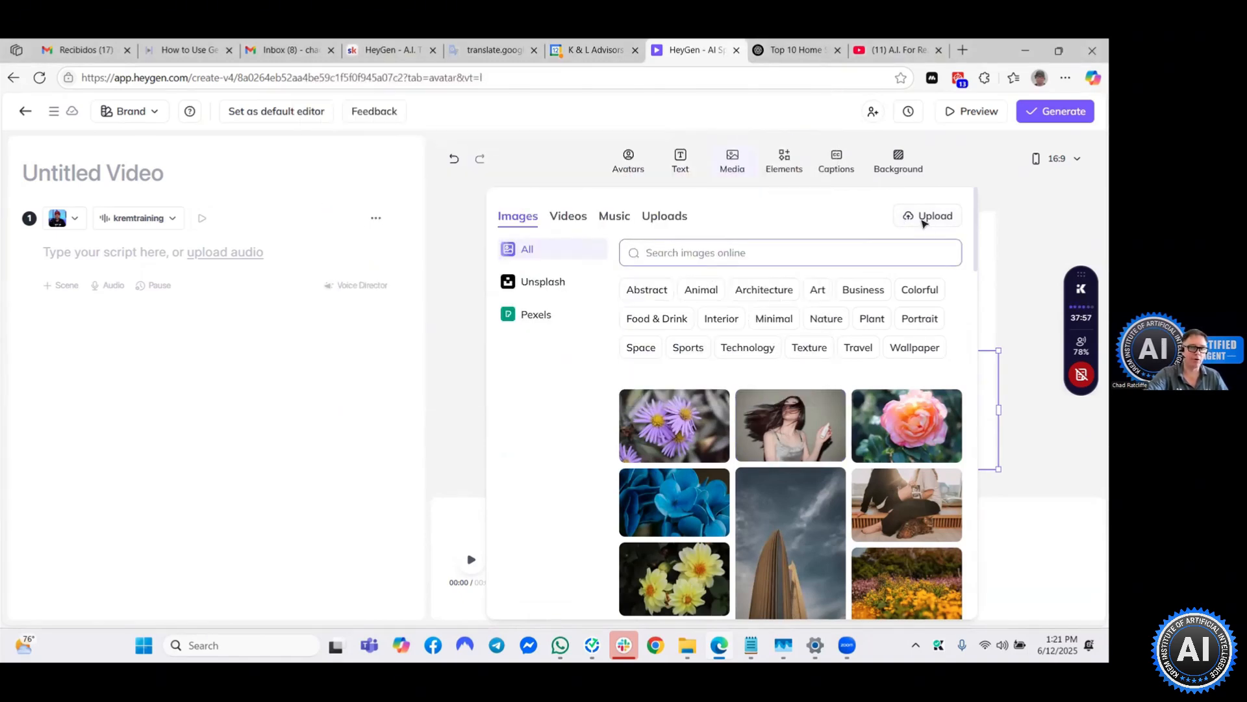
Insert the landscape For Sale house image from the uploaded media and set it as the scene background.
{"action": "left_click", "coordinate": [665, 214]}
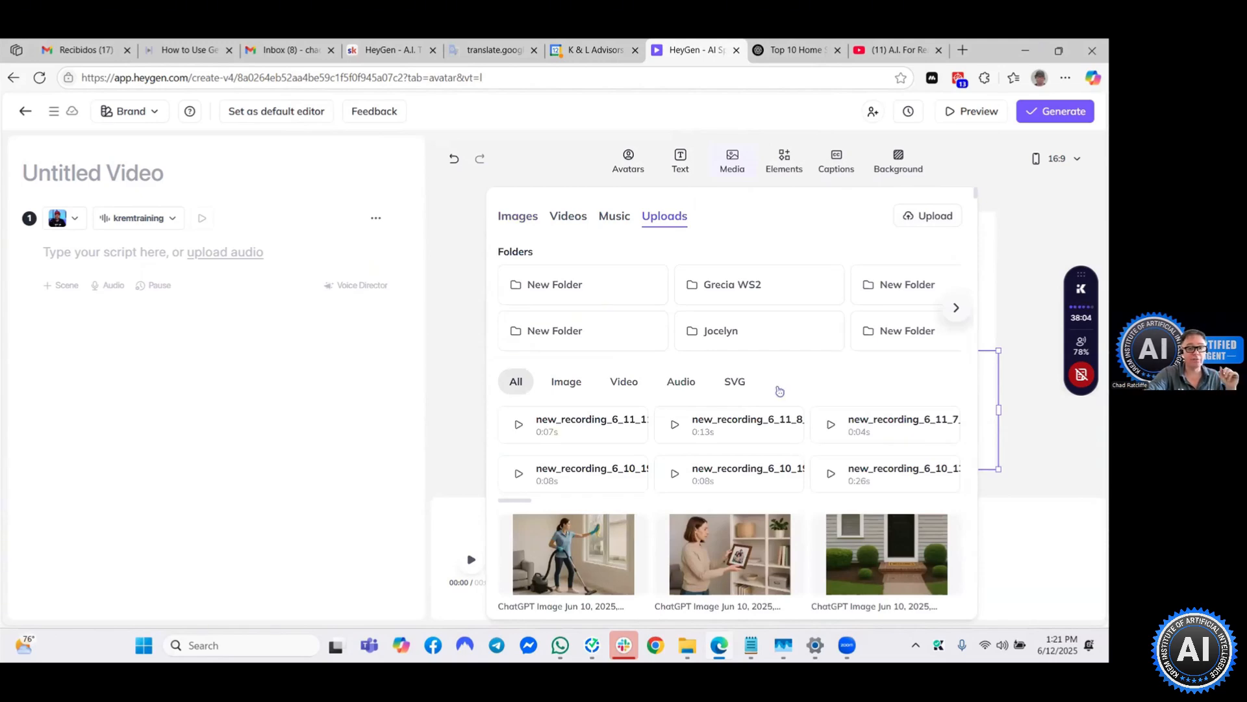
{"action": "scroll", "coordinate": [779, 389], "scroll_direction": "down", "scroll_amount": 10}
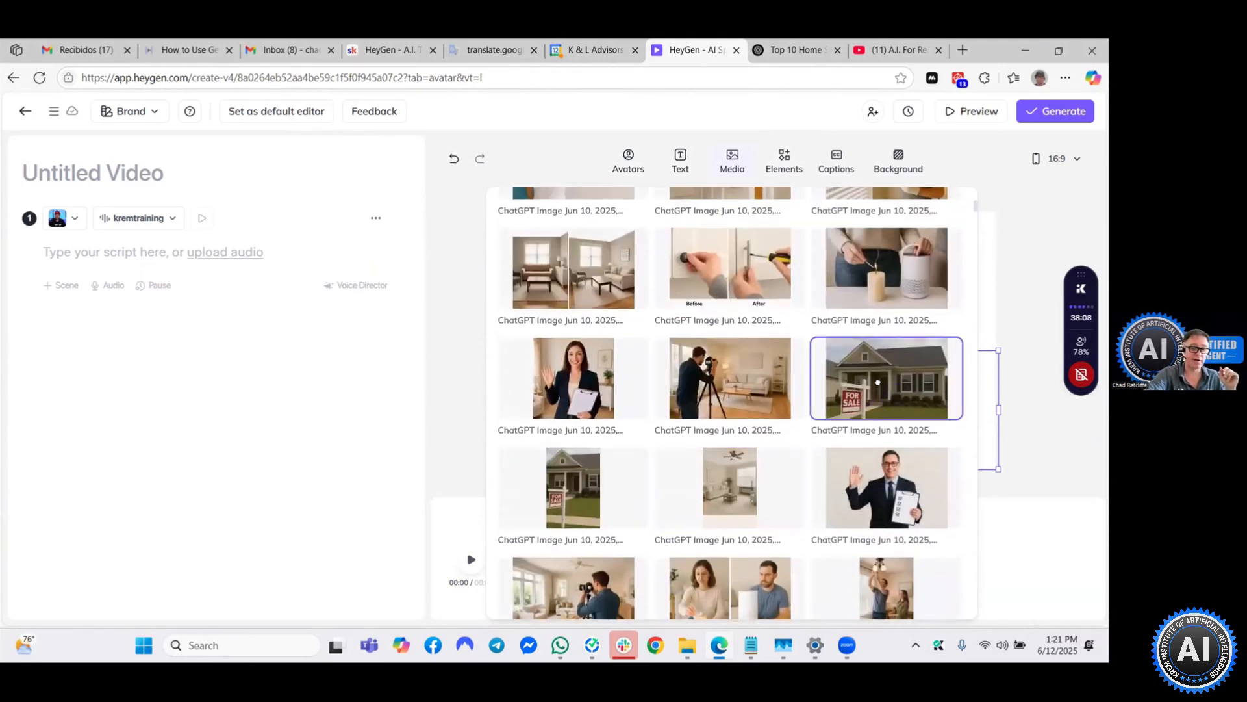
{"action": "left_click", "coordinate": [881, 388]}
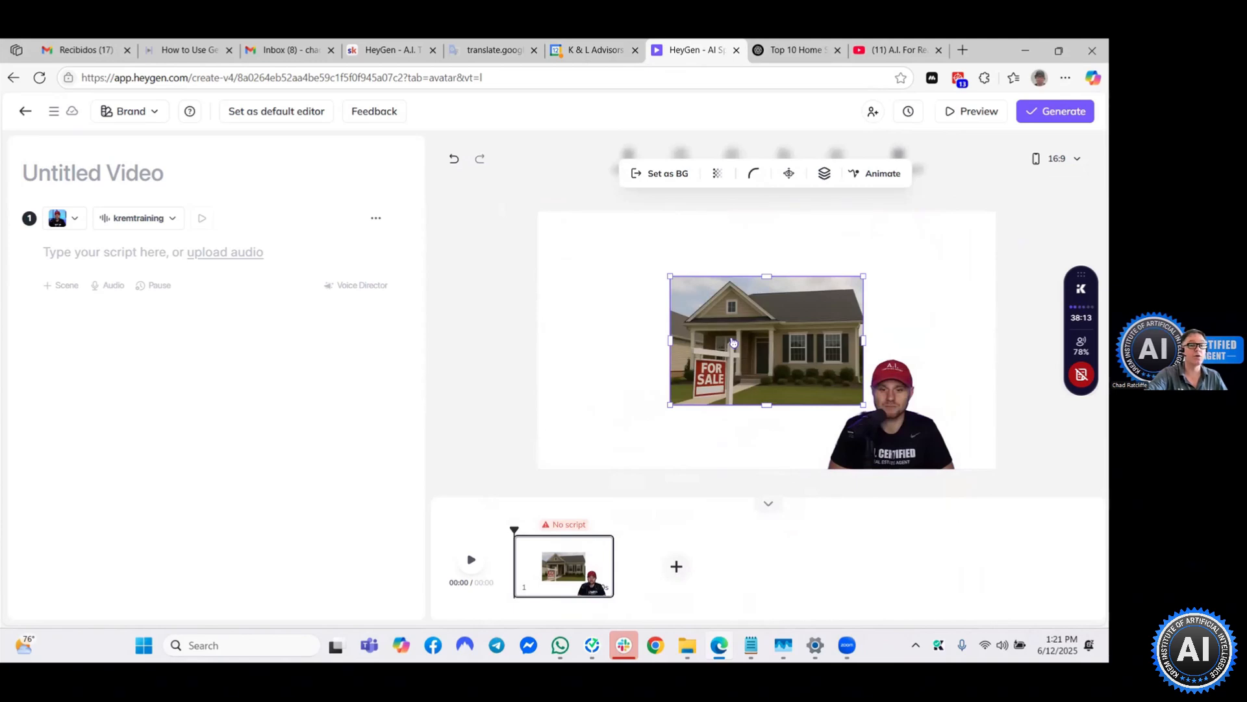
{"action": "right_click", "coordinate": [733, 343]}
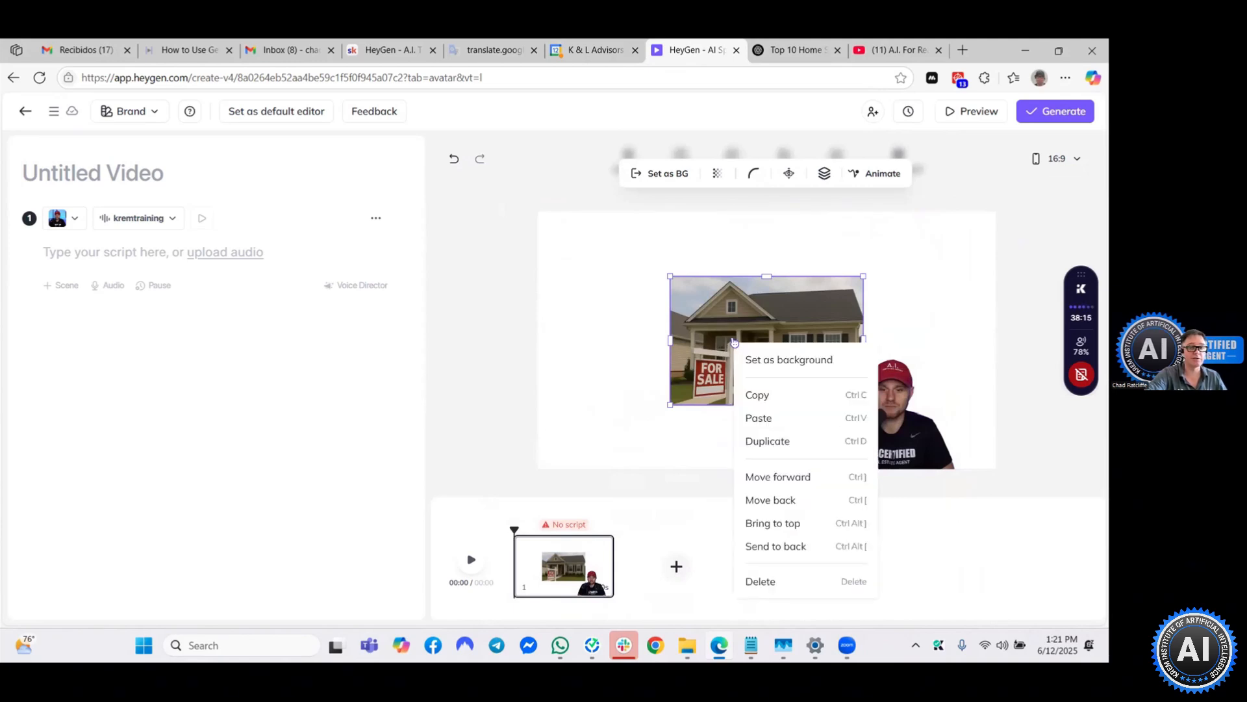
{"action": "left_click", "coordinate": [777, 365]}
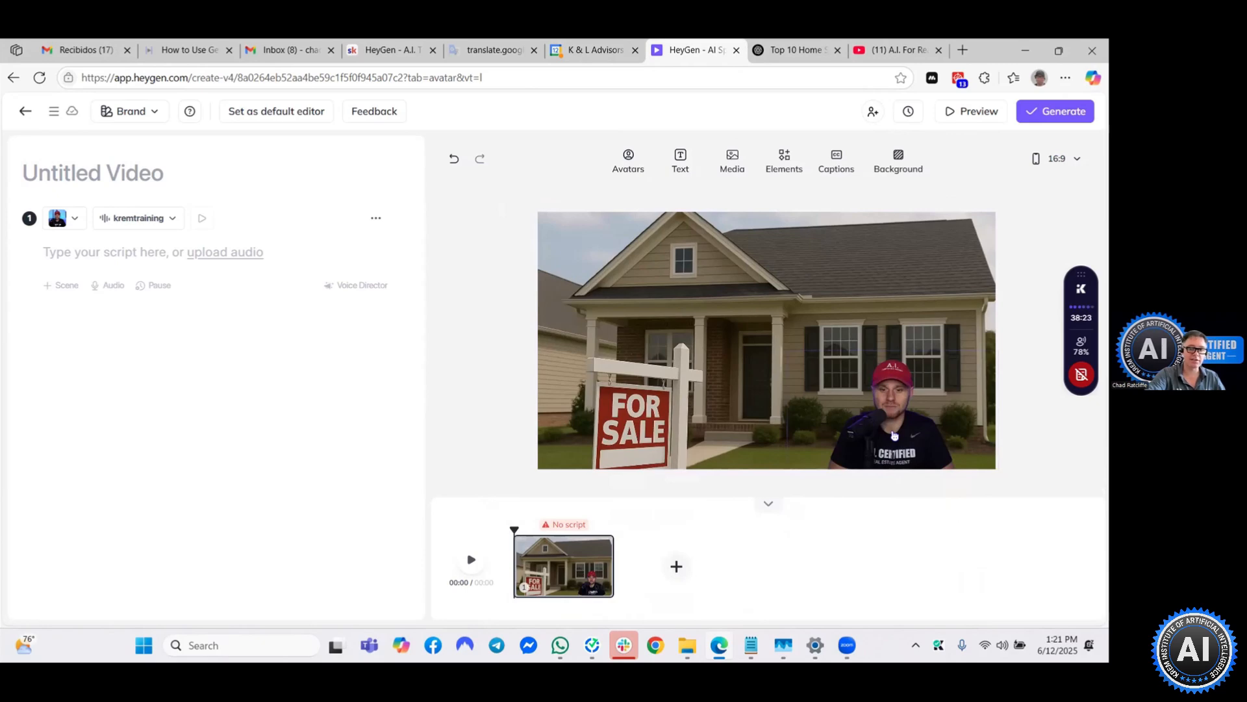
Move the avatar closer to the scene's right edge and make it slightly smaller.
{"action": "left_click_drag", "start_coordinate": [895, 436], "coordinate": [921, 434]}
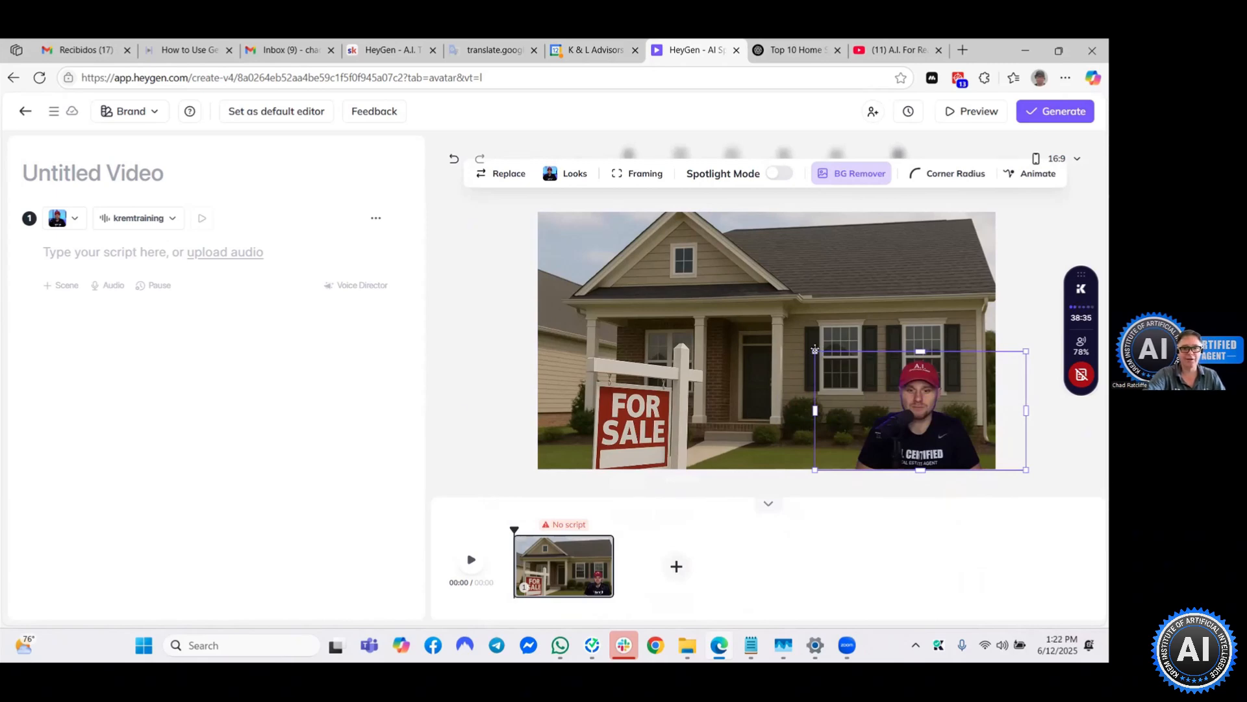
{"action": "mouse_move", "coordinate": [807, 343]}
{"action": "left_mouse_down"}
{"action": "mouse_move", "coordinate": [670, 266]}
{"action": "mouse_move", "coordinate": [609, 187]}
{"action": "mouse_move", "coordinate": [885, 389]}
{"action": "mouse_move", "coordinate": [826, 348]}
{"action": "left_mouse_up"}
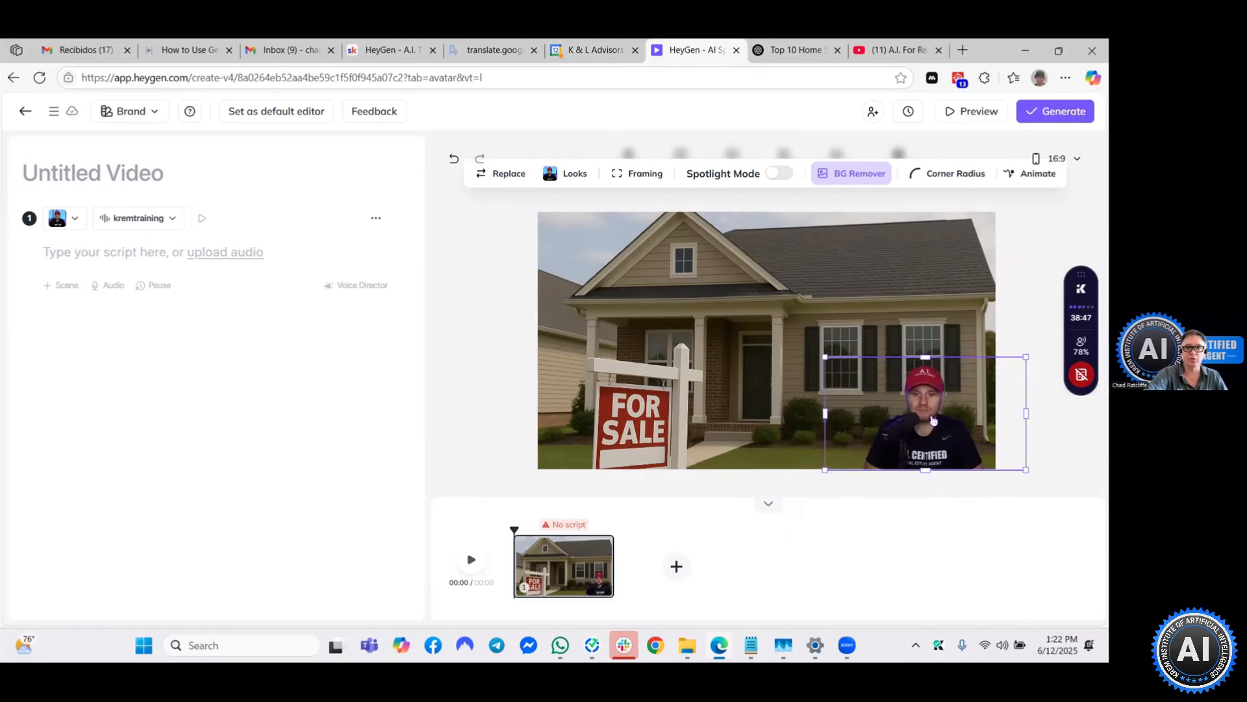
Change the avatar's framing to Circle and deselect it.
{"action": "left_click", "coordinate": [618, 174]}
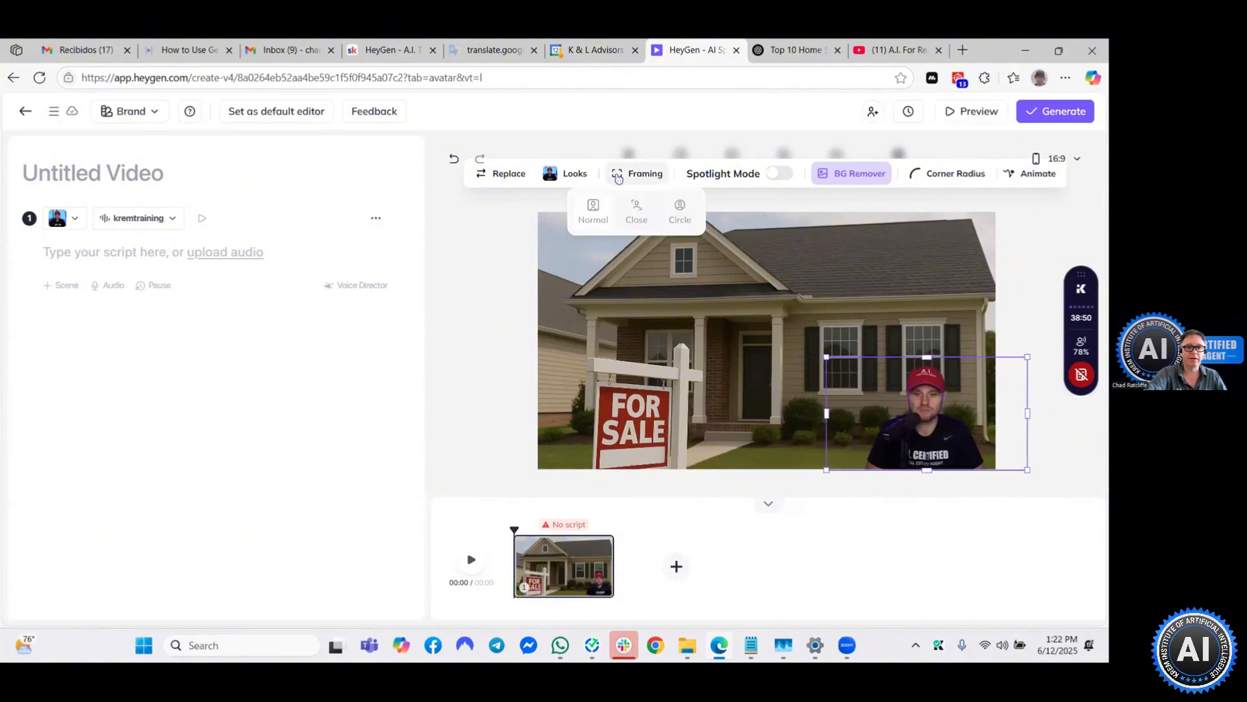
{"action": "left_click", "coordinate": [680, 214]}
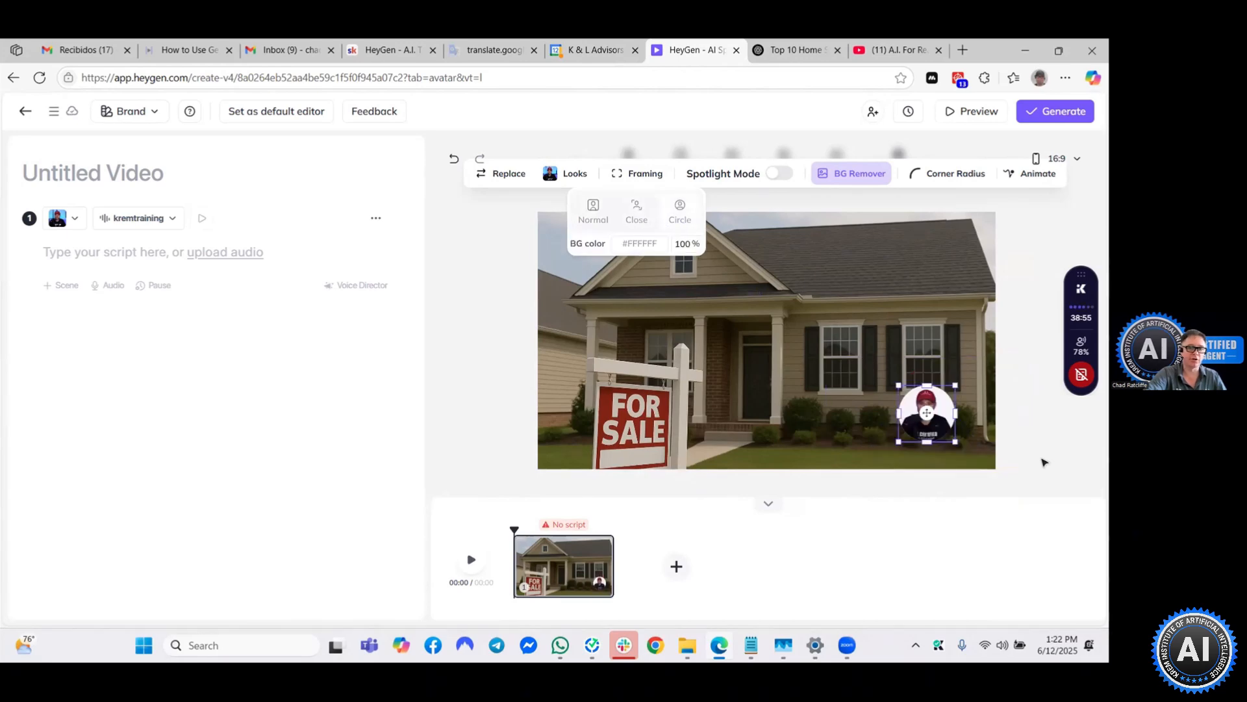
{"action": "left_click", "coordinate": [875, 351]}
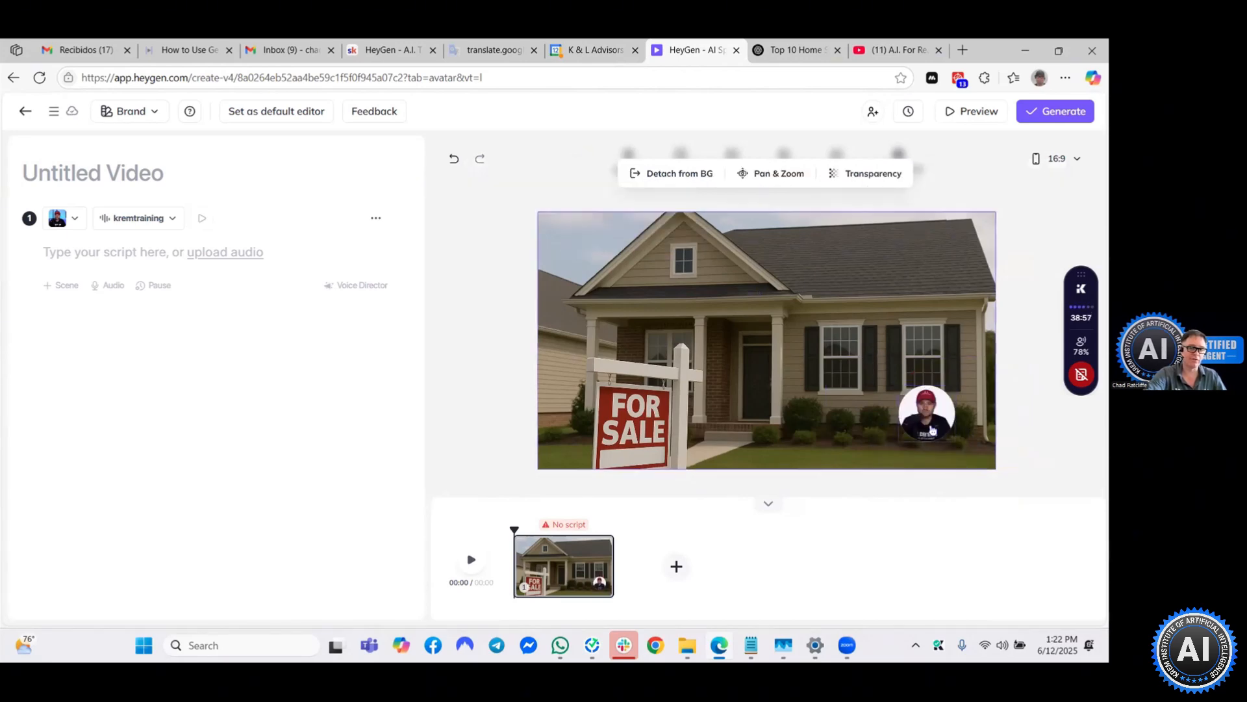
Enlarge the circular avatar, move it into the lower-right corner of the scene, and deselect it.
{"action": "left_click", "coordinate": [932, 429]}
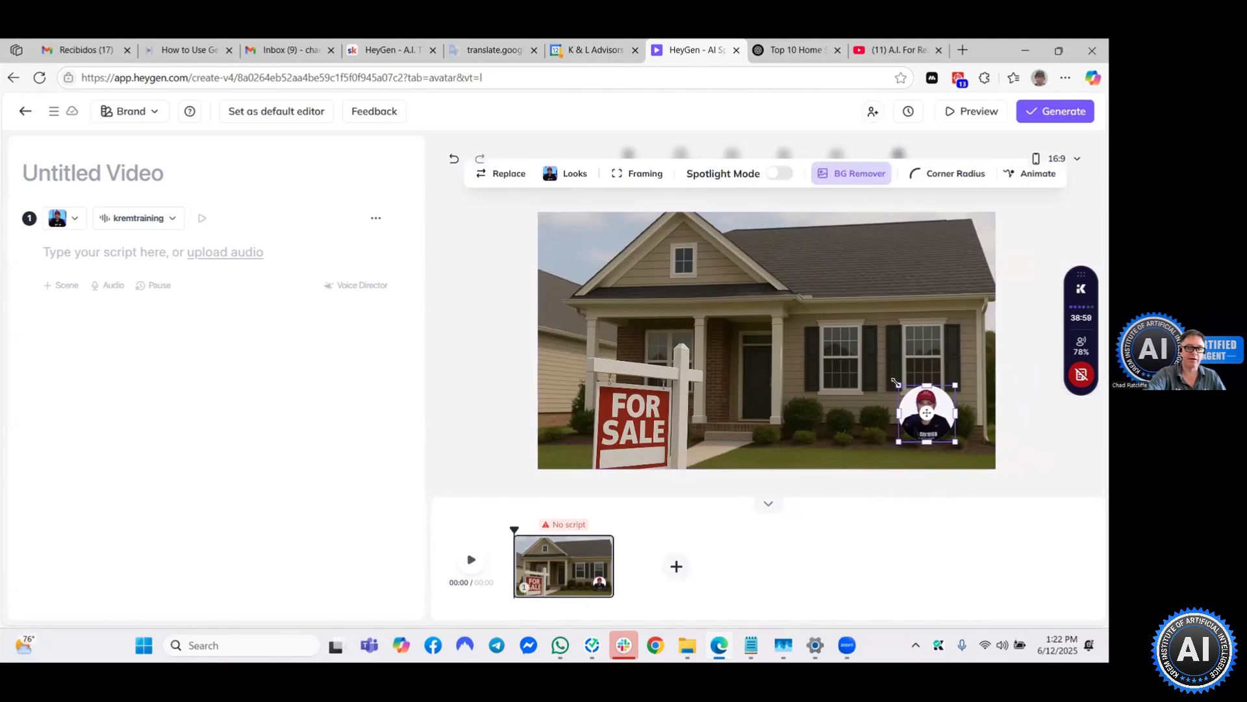
{"action": "left_click_drag", "start_coordinate": [899, 385], "coordinate": [855, 342]}
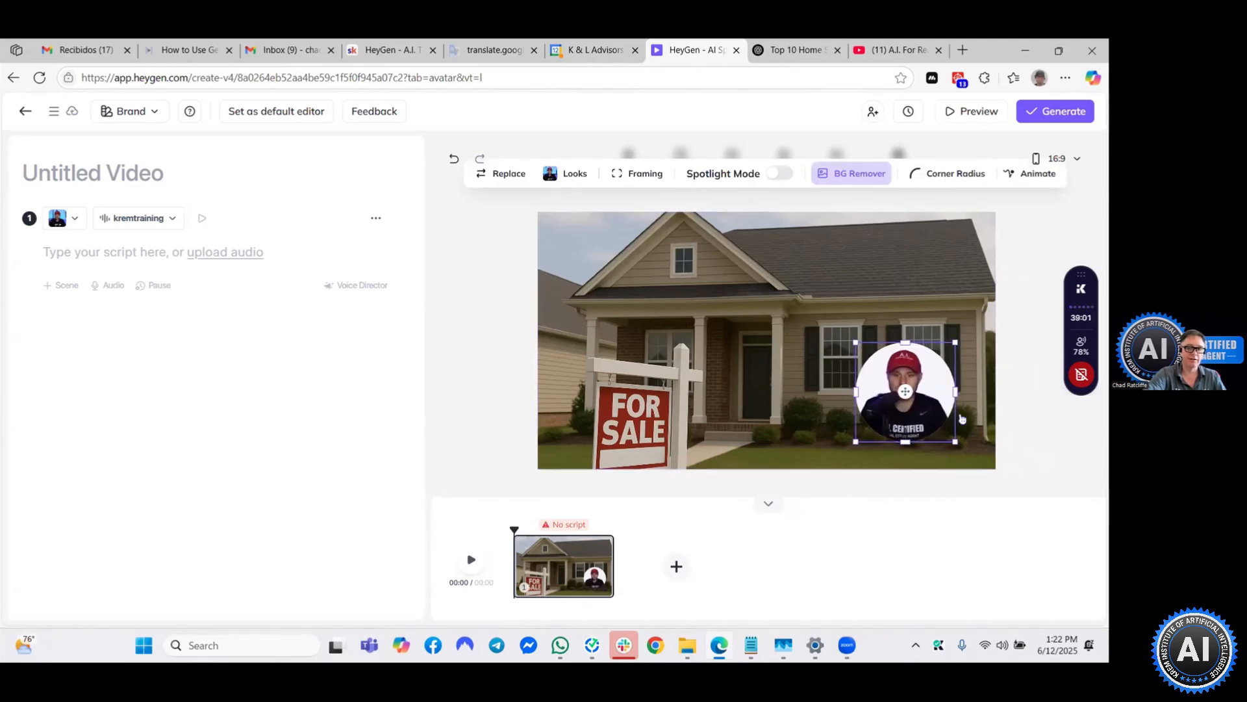
{"action": "left_click_drag", "start_coordinate": [942, 402], "coordinate": [971, 426]}
{"action": "left_click", "coordinate": [842, 325]}
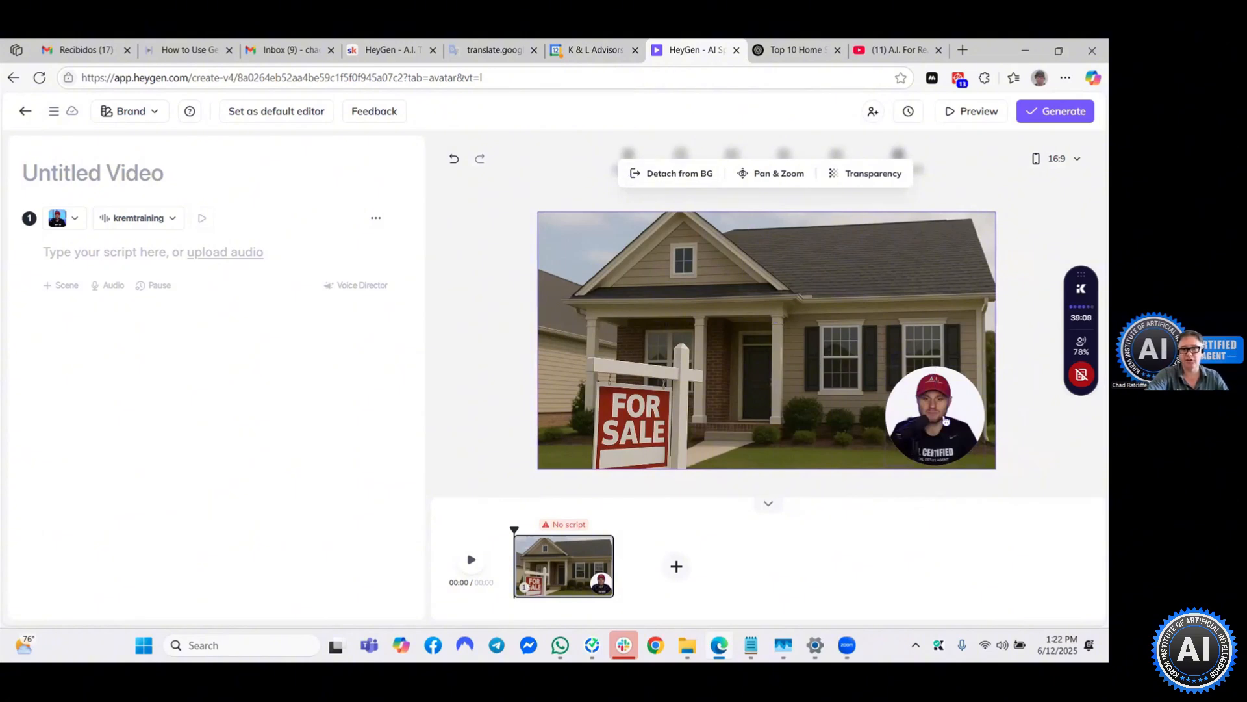
Remove the avatar's circle framing, shrink it, and place it at the scene's lower-right corner against the bottom edge.
{"action": "left_click", "coordinate": [936, 396]}
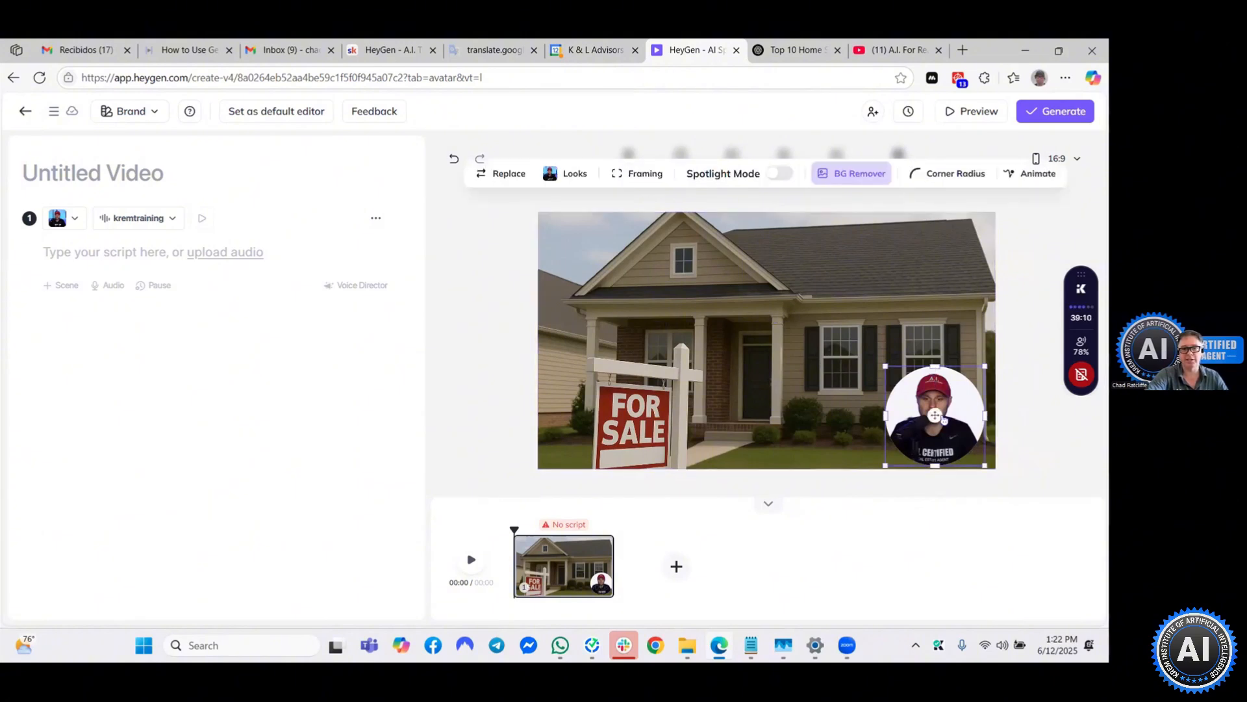
{"action": "left_click", "coordinate": [629, 174]}
{"action": "left_click", "coordinate": [594, 221]}
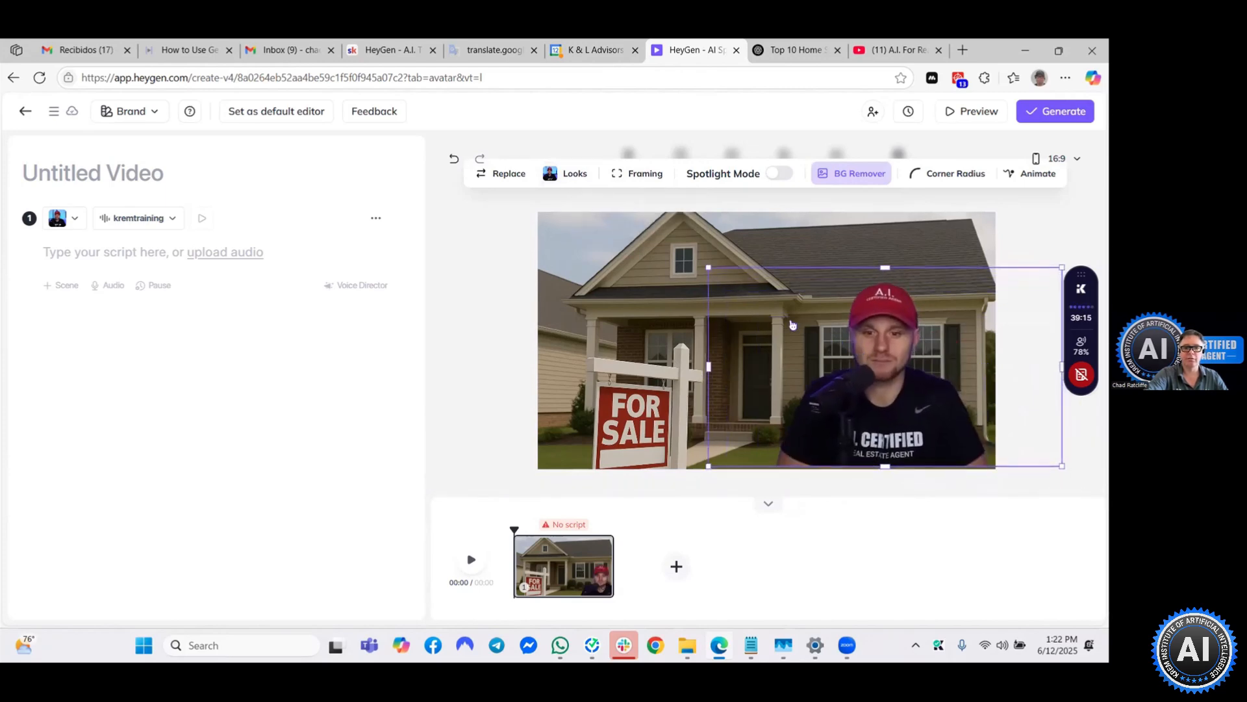
{"action": "left_click_drag", "start_coordinate": [765, 315], "coordinate": [836, 328]}
{"action": "left_click_drag", "start_coordinate": [906, 431], "coordinate": [877, 426]}
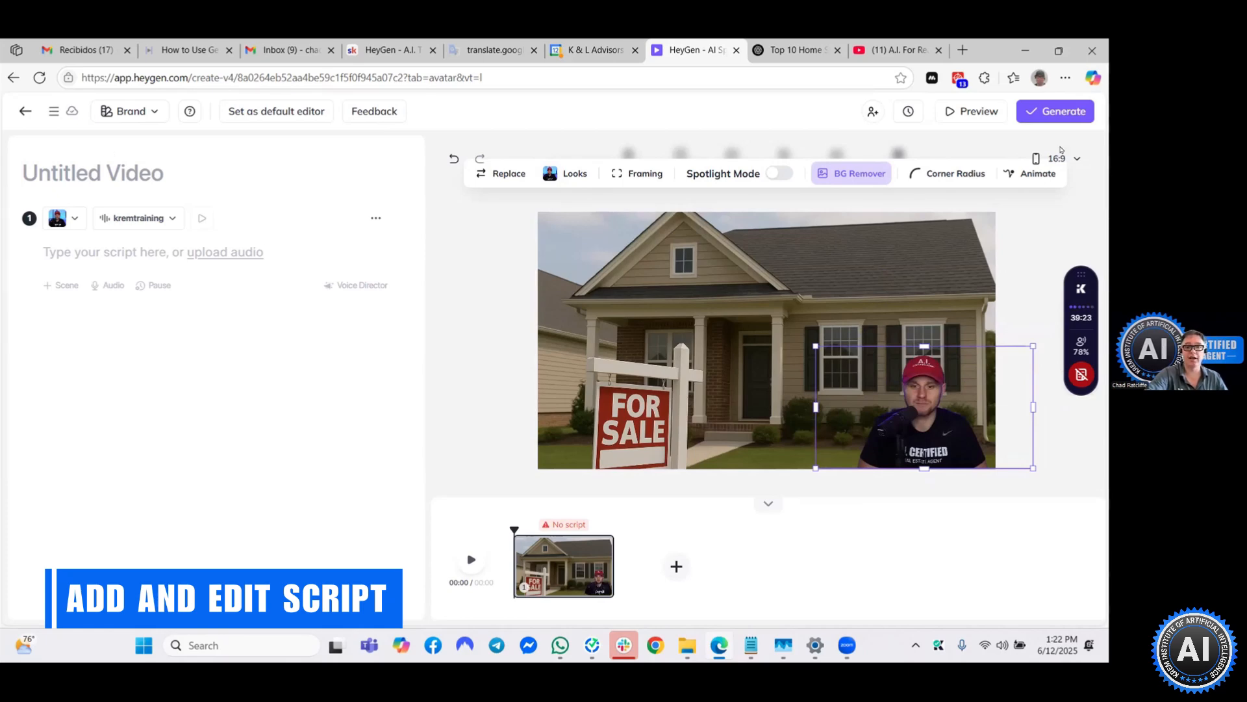
Switch to ChatGPT and copy the Scene 1 – Hook voice line without its quotation marks.
{"action": "left_click", "coordinate": [796, 52]}
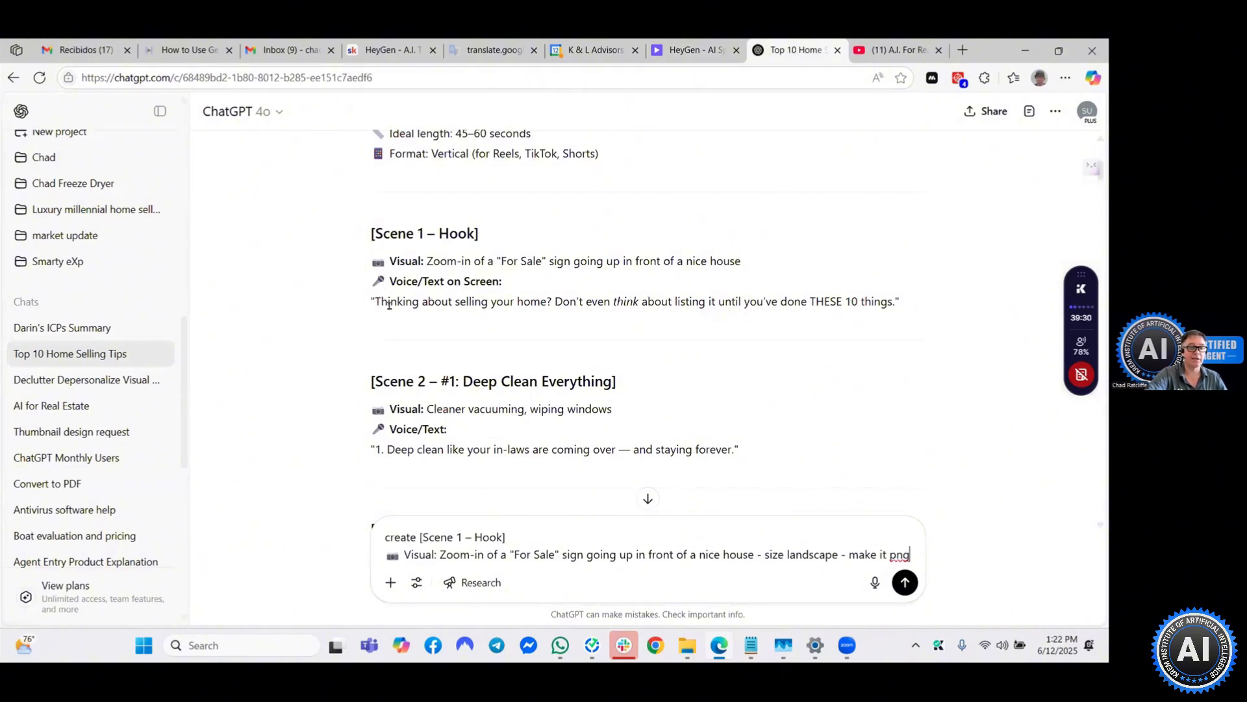
{"action": "left_click_drag", "start_coordinate": [375, 302], "coordinate": [880, 310]}
{"action": "key", "text": "ctrl+c"}
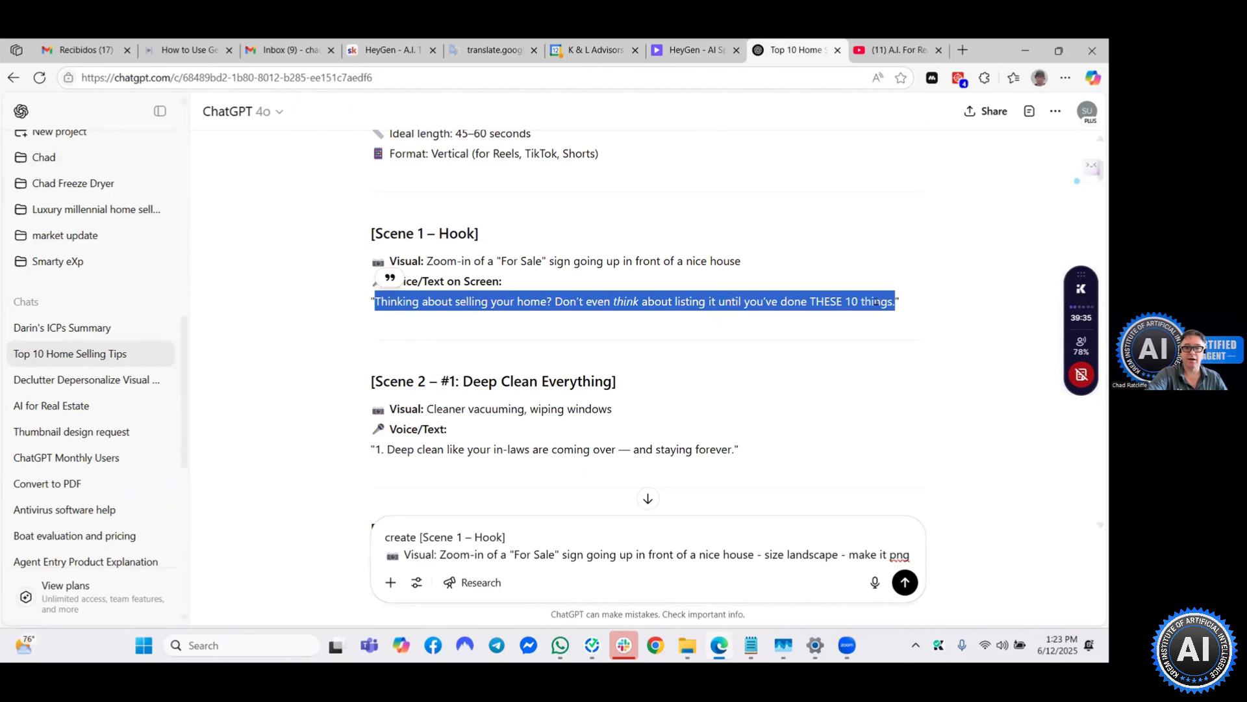
{"action": "right_click", "coordinate": [882, 309]}
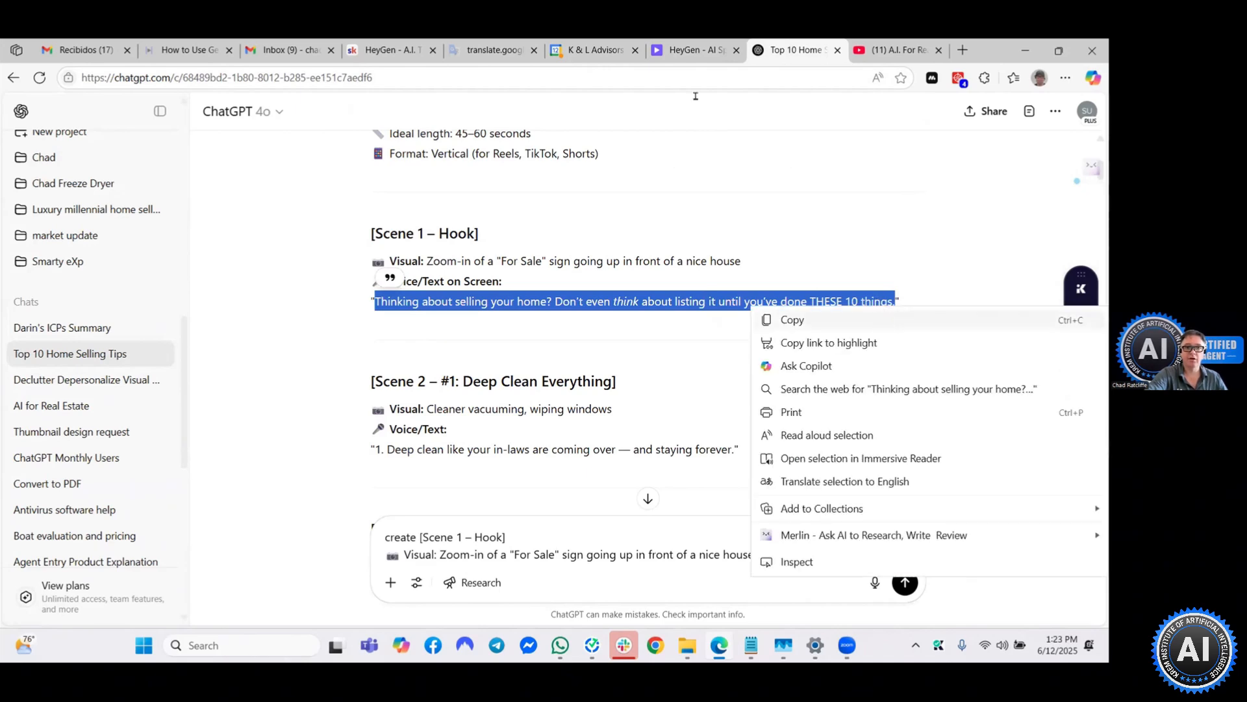
Switch back to HeyGen and paste the copied hook line into scene 1's script.
{"action": "left_click", "coordinate": [681, 61]}
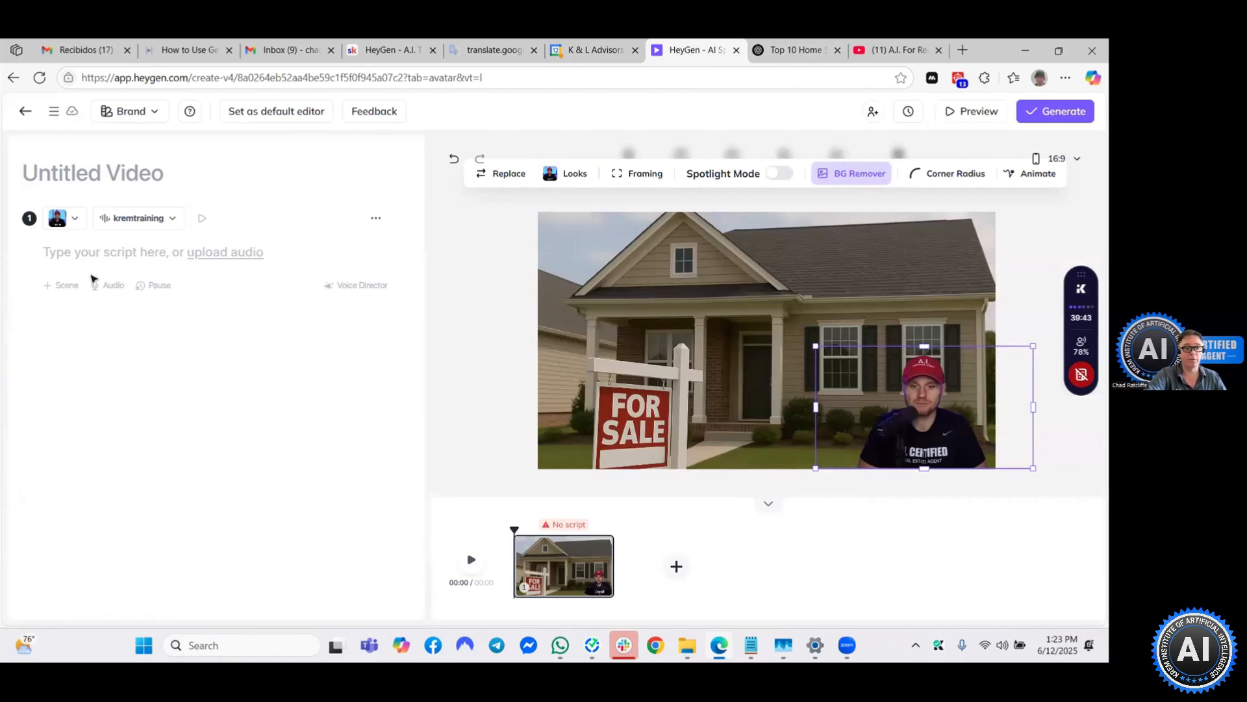
{"action": "left_click", "coordinate": [89, 252]}
{"action": "right_click", "coordinate": [87, 251]}
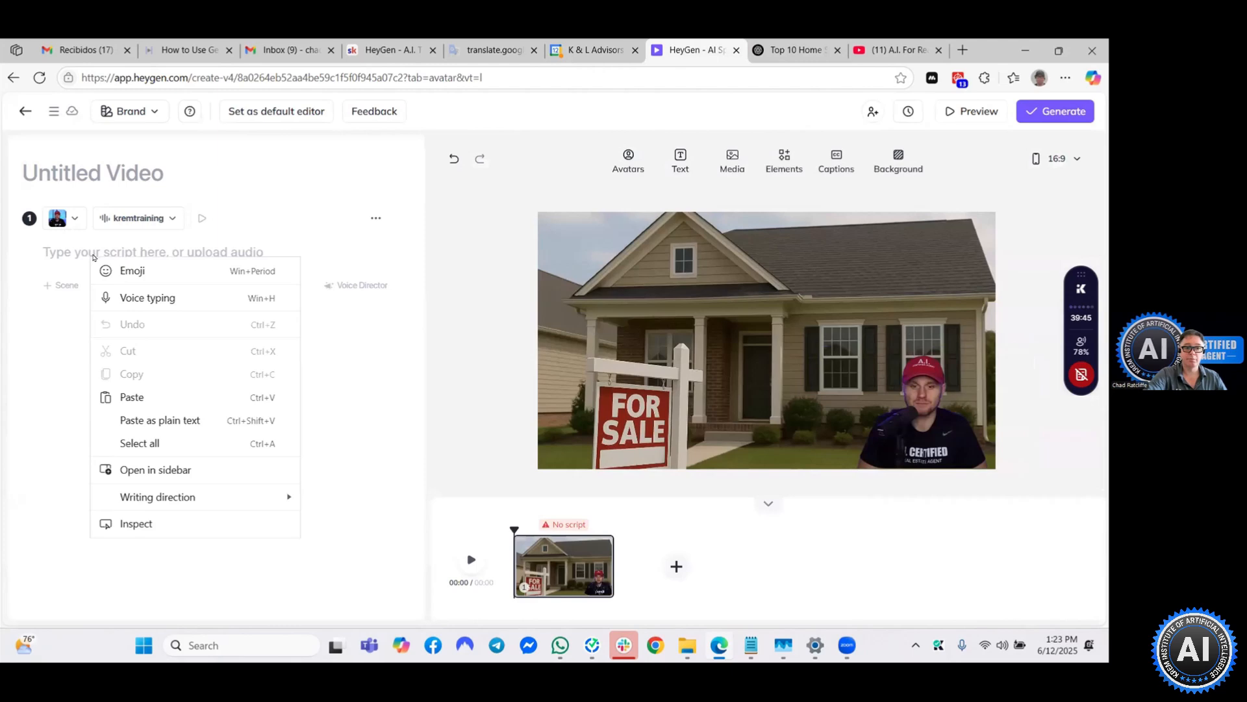
{"action": "left_click", "coordinate": [174, 407]}
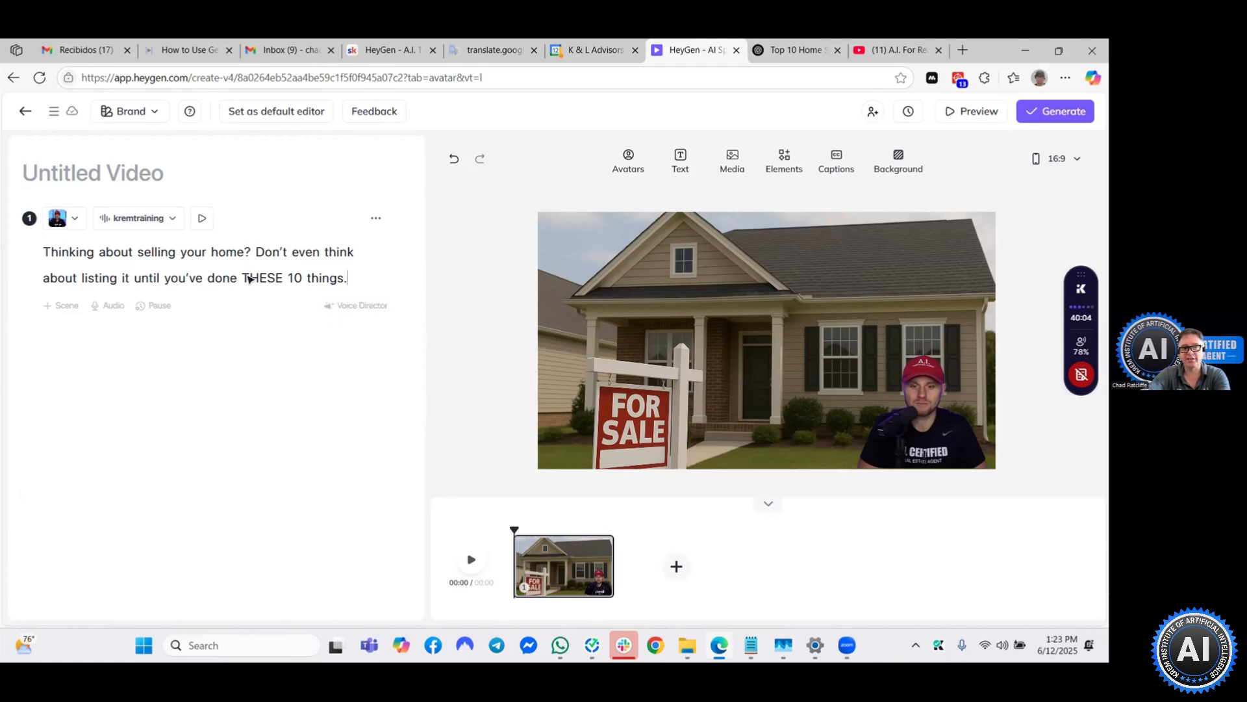
Switch the voice to the Panda engine, set its Voice Director style to Excited, and preview the script audio.
{"action": "left_click", "coordinate": [346, 309]}
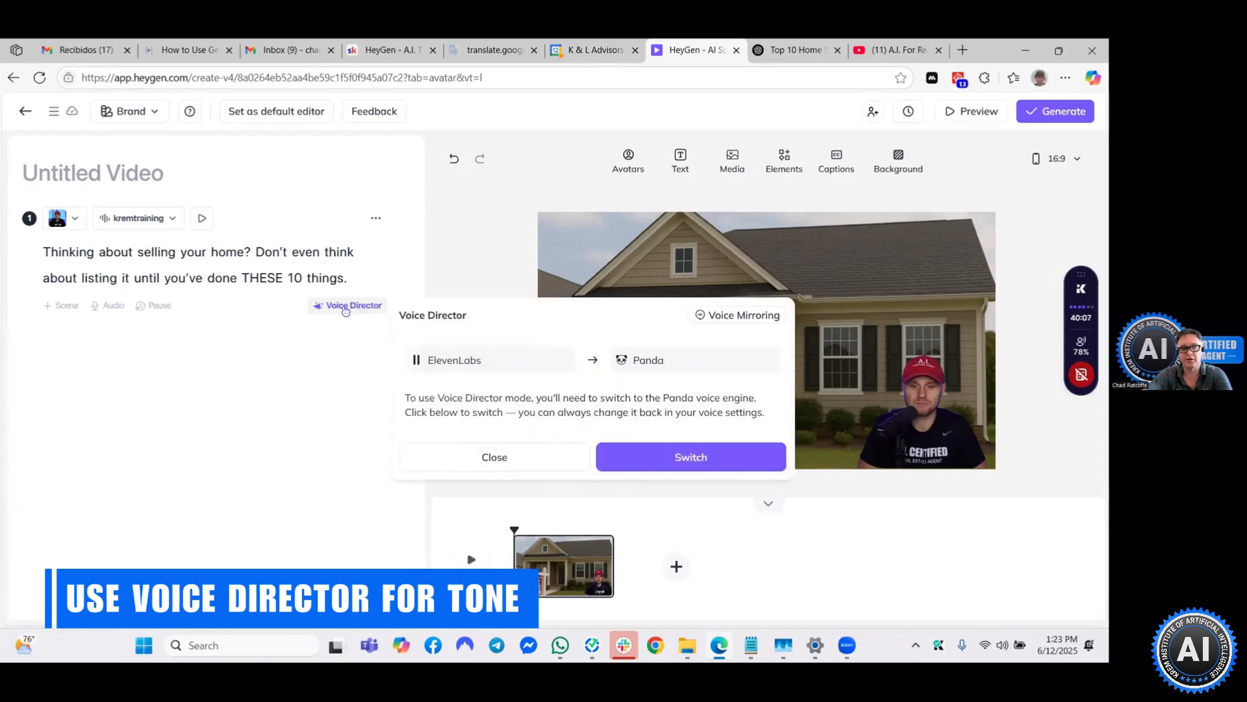
{"action": "left_click", "coordinate": [650, 462]}
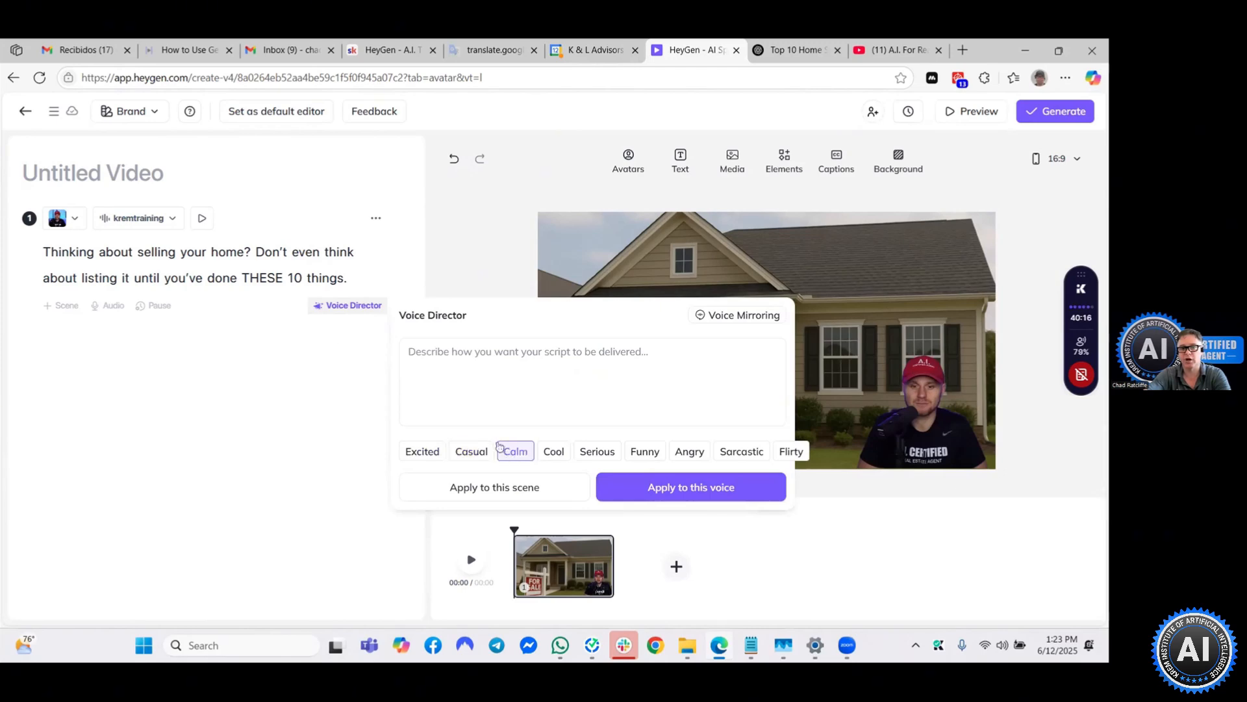
{"action": "left_click", "coordinate": [201, 220]}
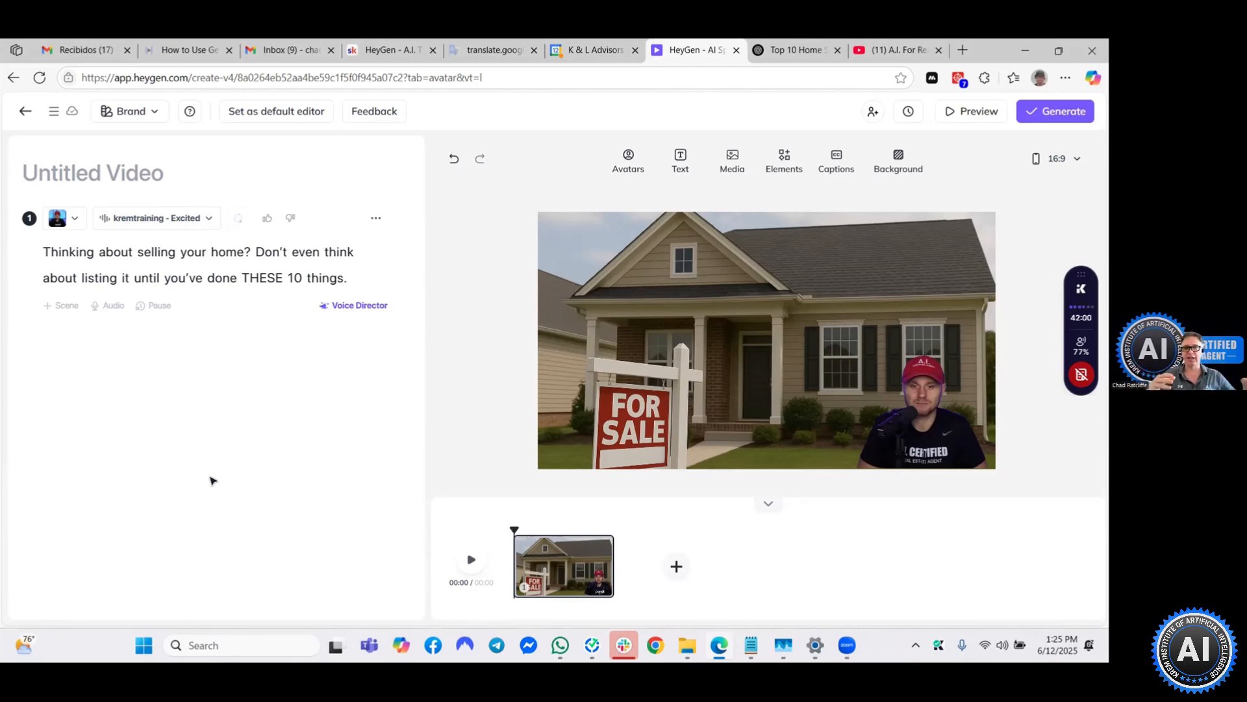
Try to change scene 1's Voice Director delivery style to Casual and apply it to the scene.
{"action": "left_click", "coordinate": [333, 306]}
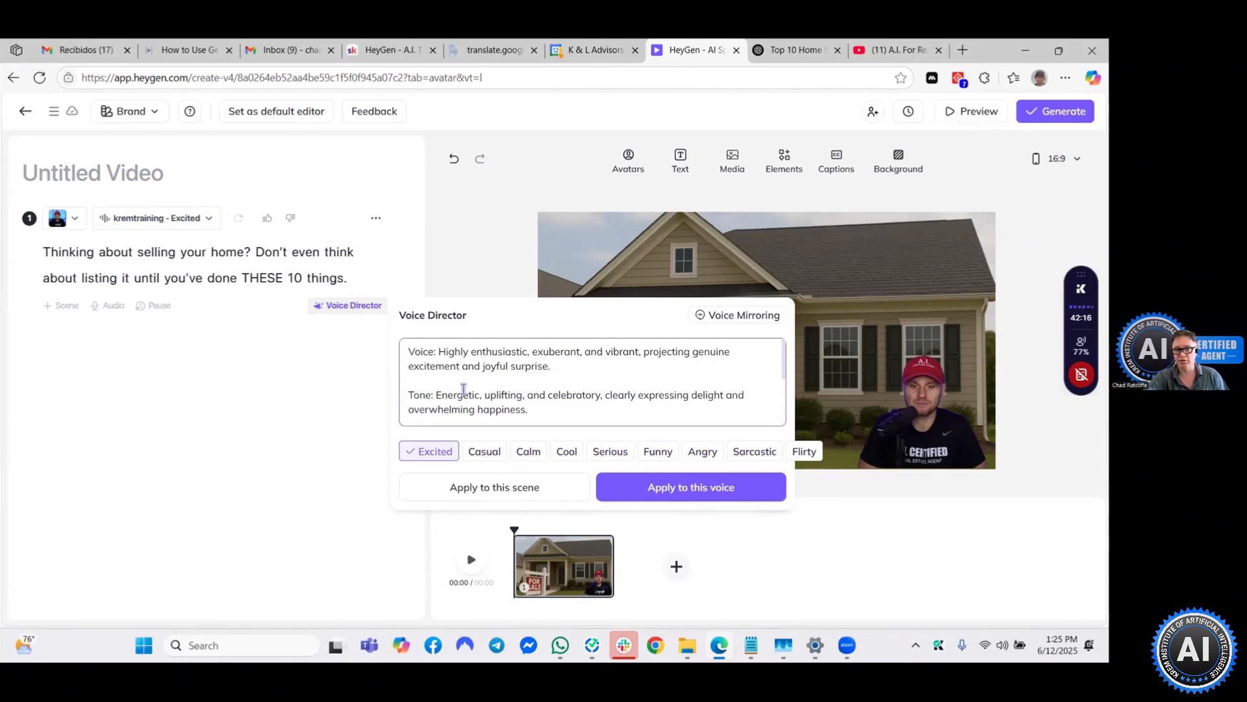
{"action": "left_click", "coordinate": [432, 363]}
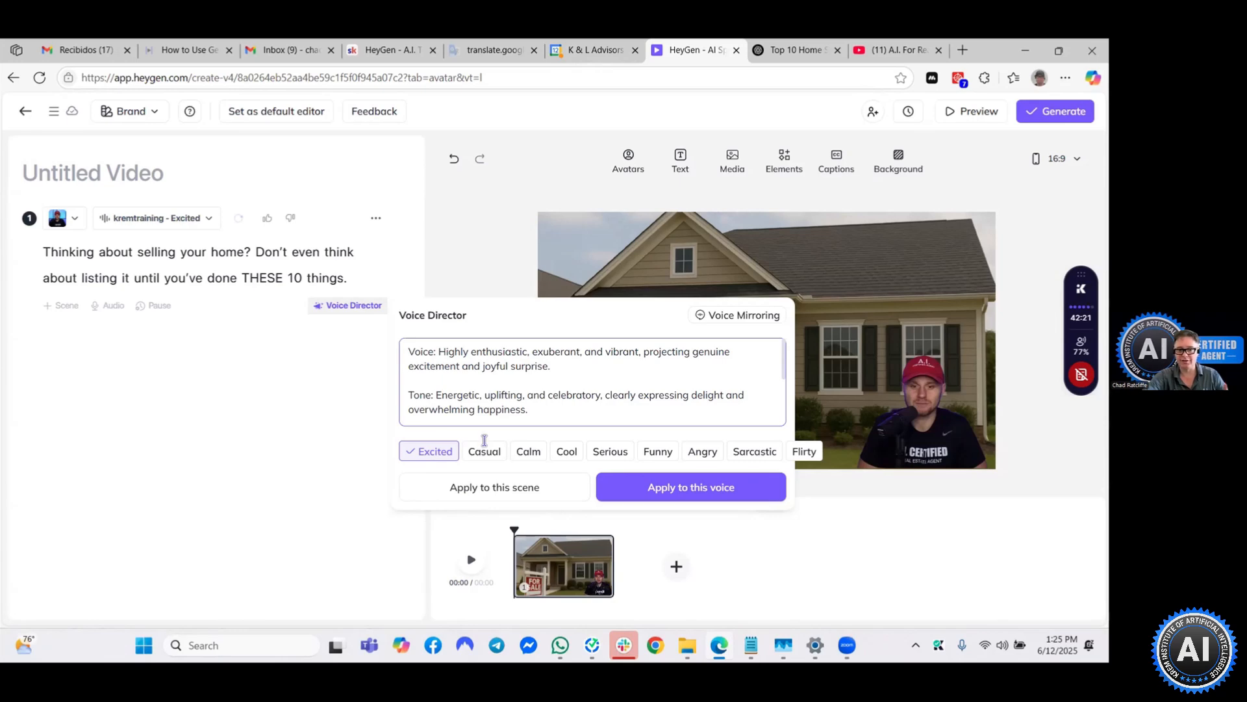
{"action": "left_click", "coordinate": [697, 486]}
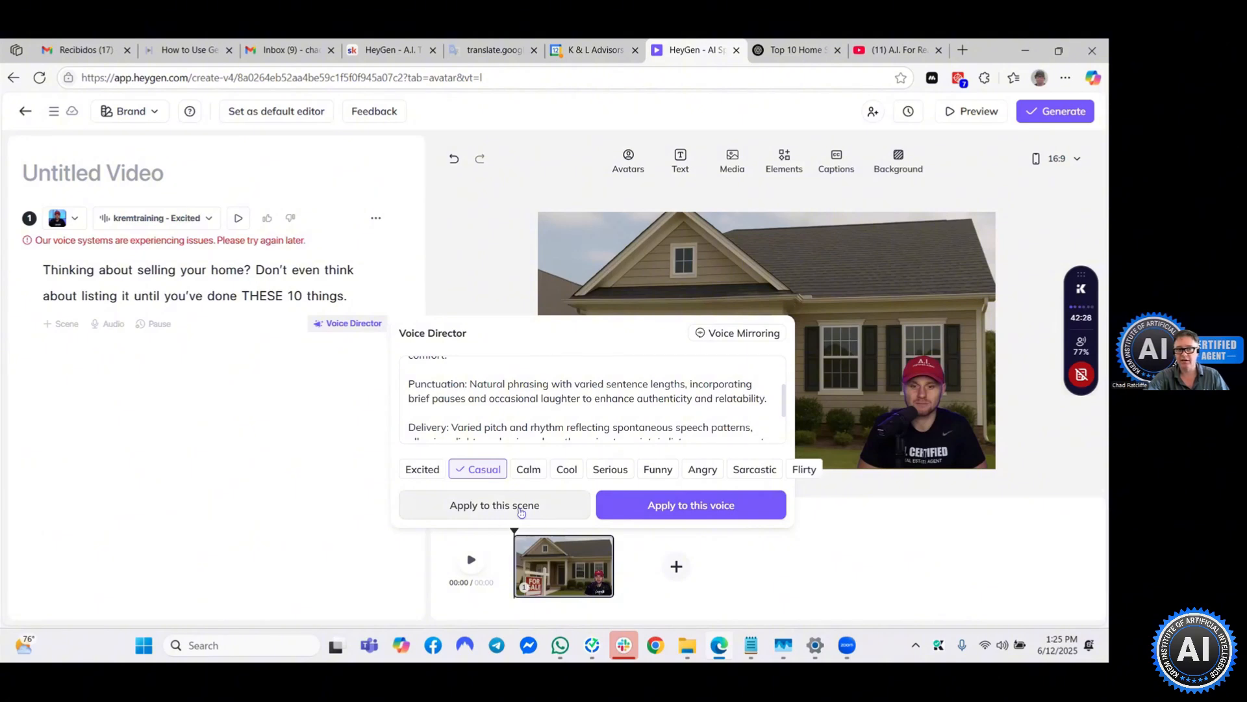
{"action": "left_click", "coordinate": [521, 511]}
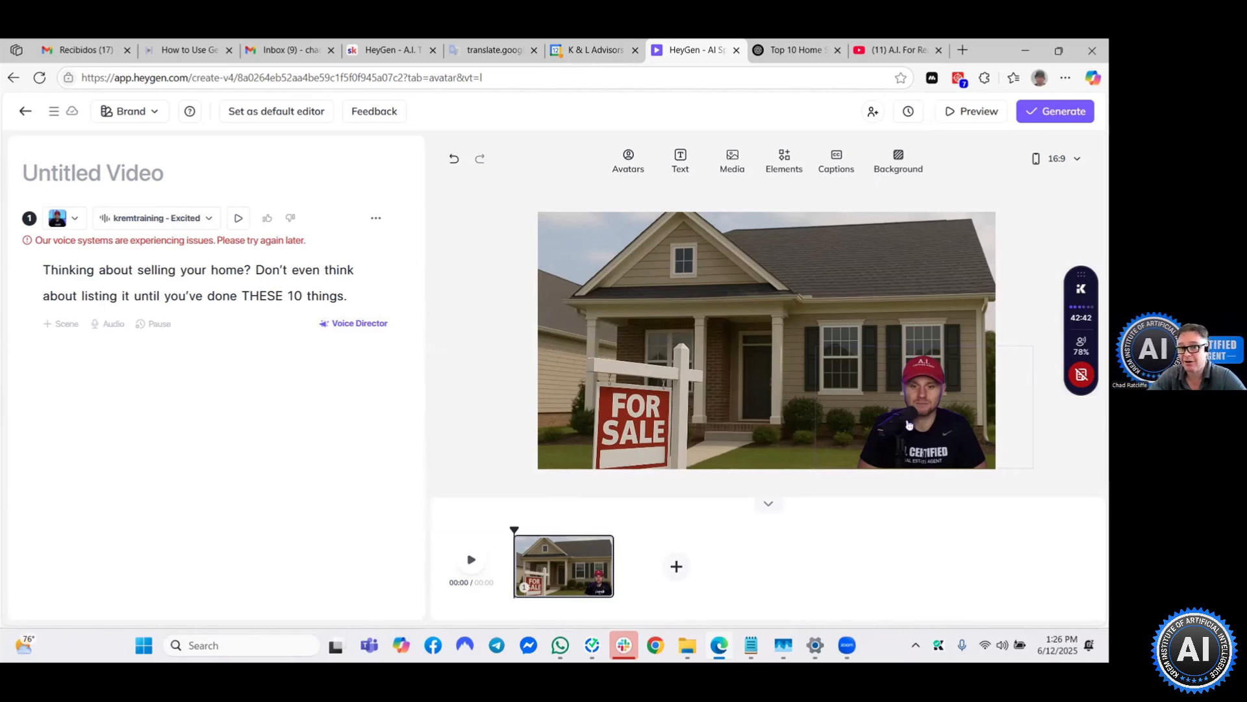
Record the hook line as an audio clip with the microphone and add it to scene 1 without Voice Mirroring.
{"action": "left_click", "coordinate": [95, 325]}
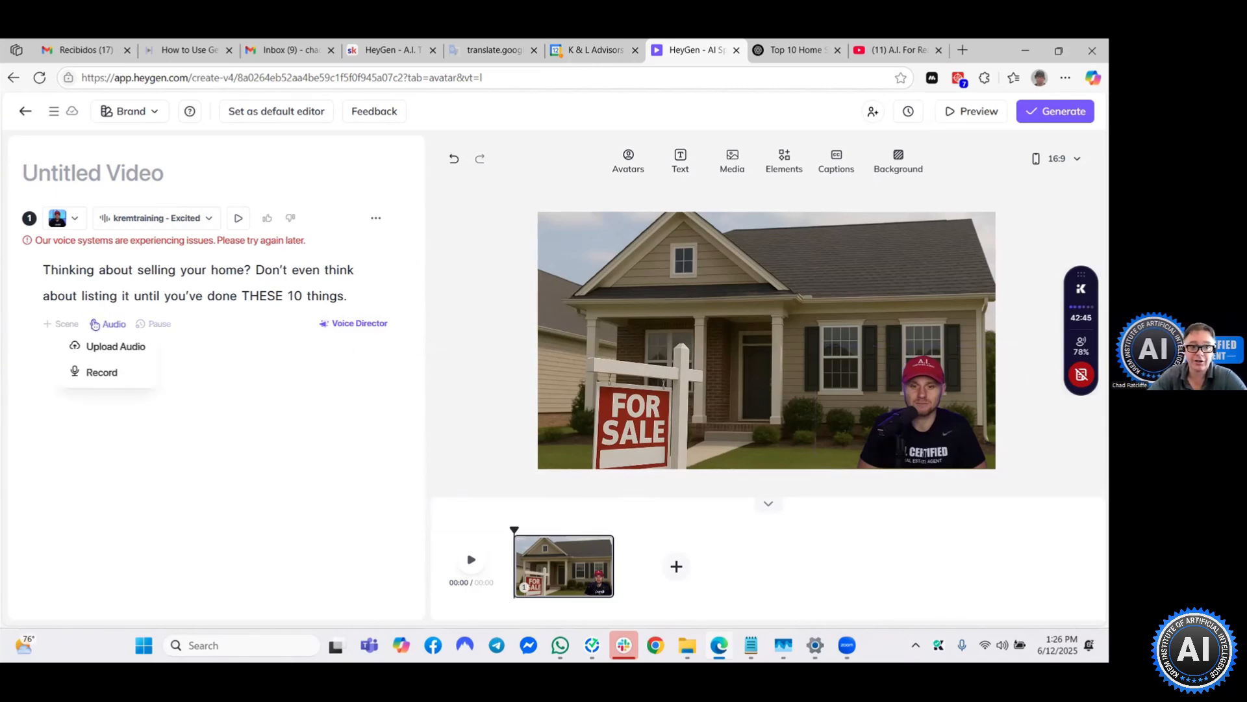
{"action": "left_click", "coordinate": [108, 372]}
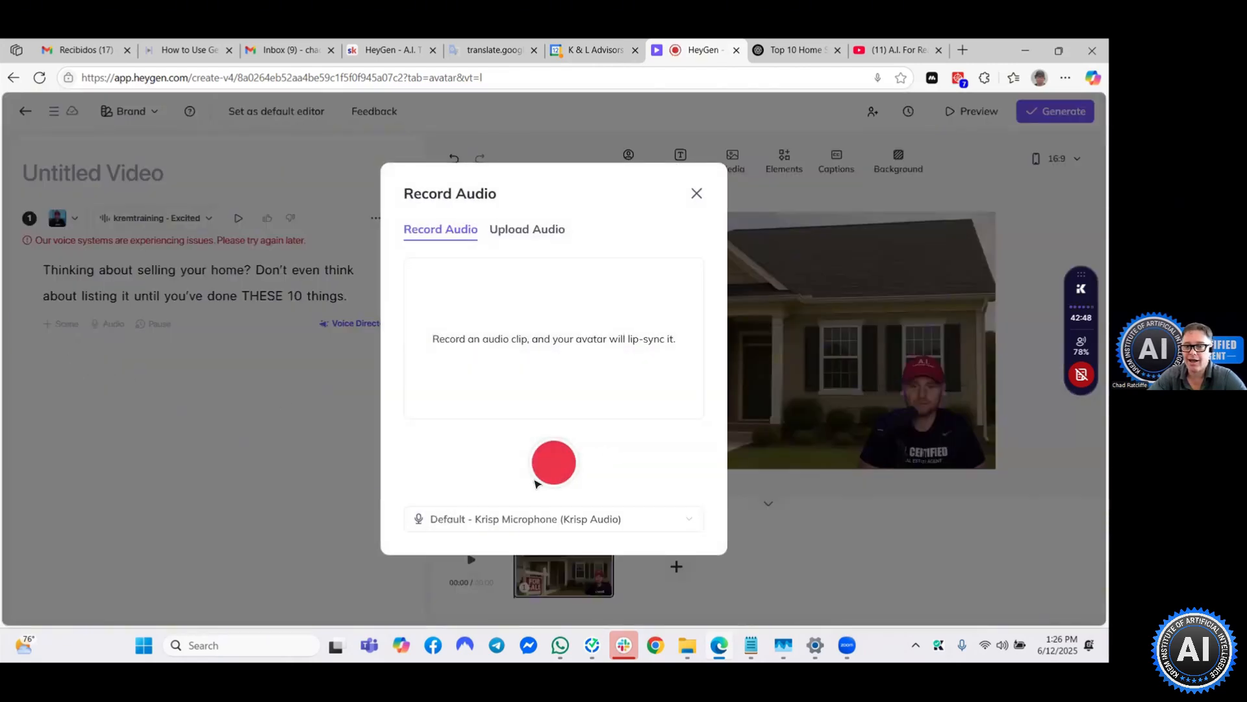
{"action": "left_click", "coordinate": [557, 466]}
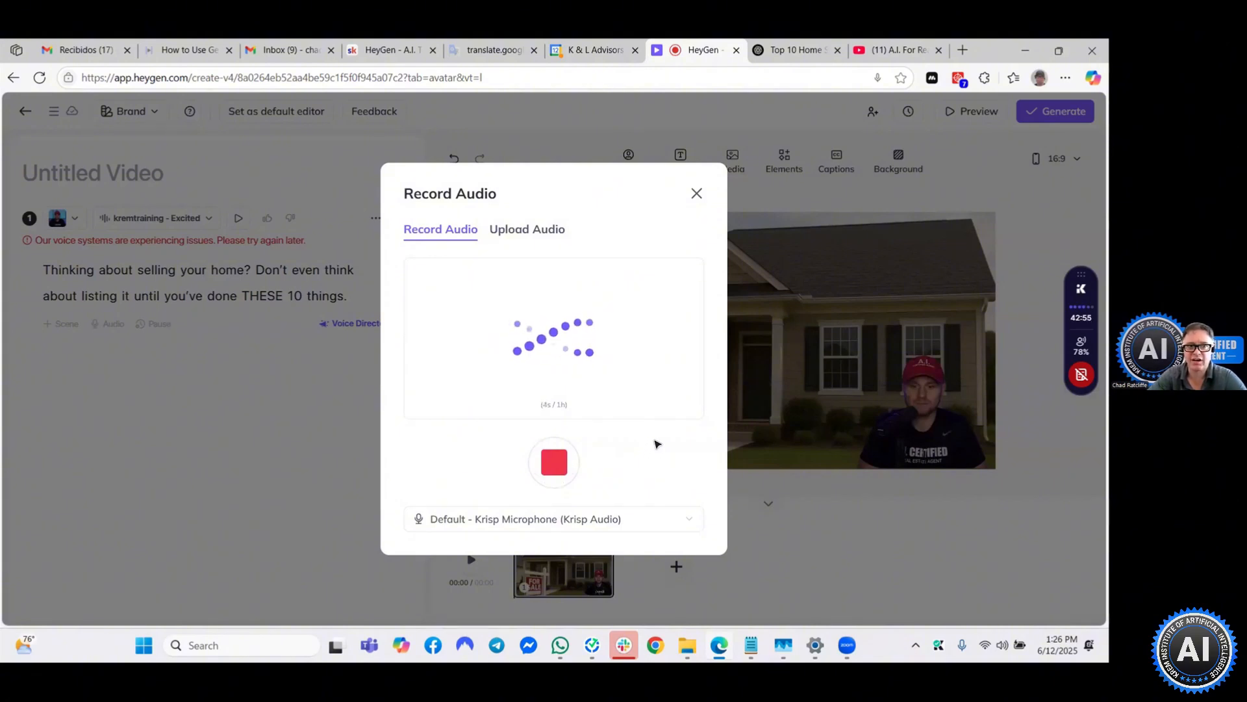
{"action": "left_click", "coordinate": [556, 465]}
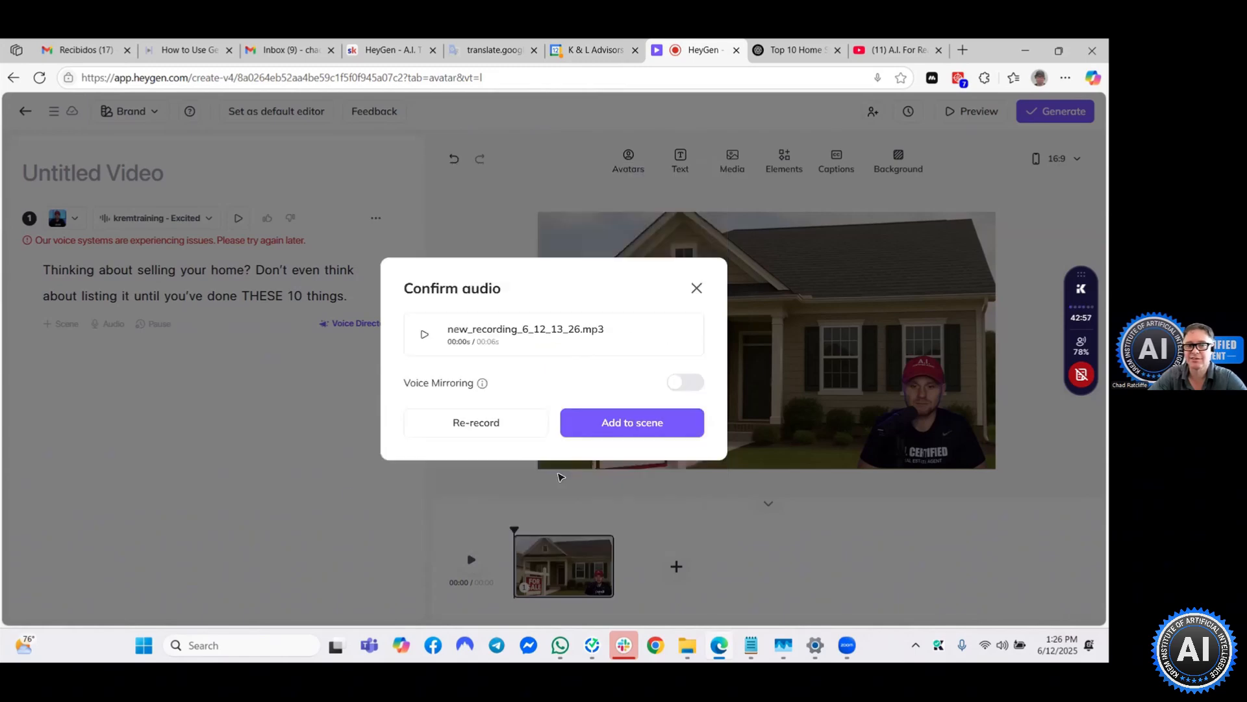
{"action": "left_click", "coordinate": [621, 423]}
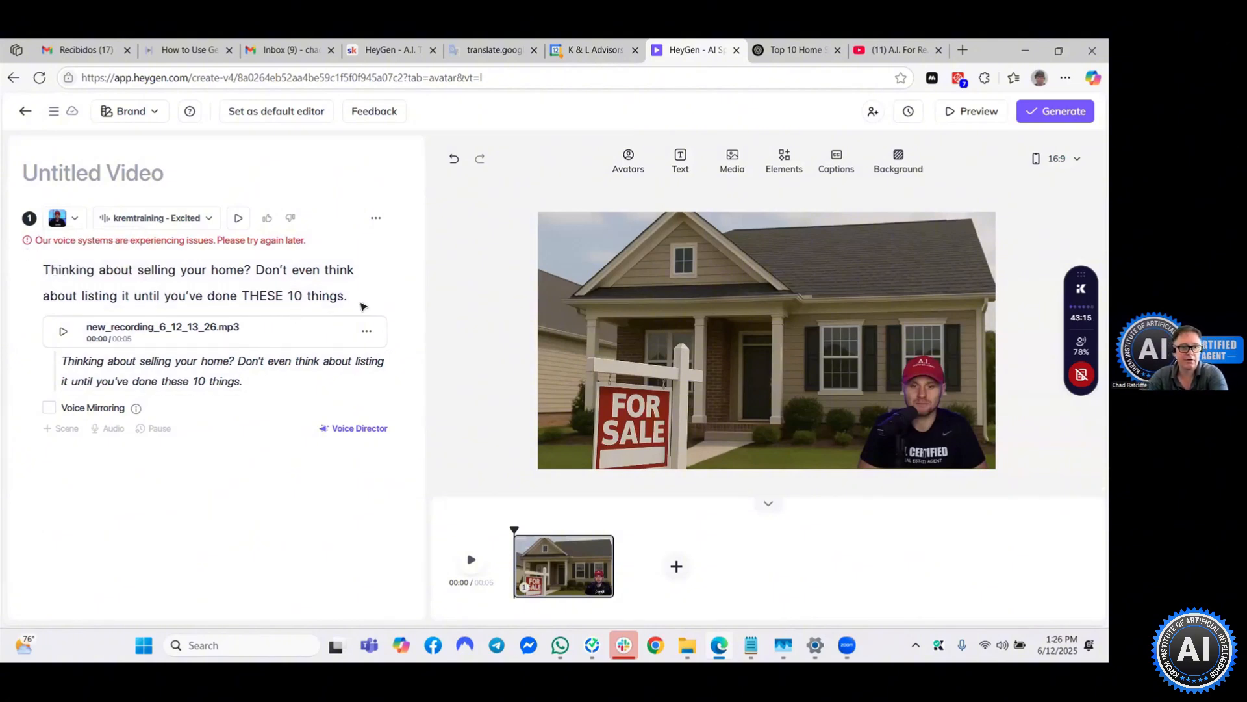
Delete all the pasted script text from scene 1, leaving only the recorded audio clip.
{"action": "left_click_drag", "start_coordinate": [361, 302], "coordinate": [182, 280]}
{"action": "left_click", "coordinate": [83, 286]}
{"action": "left_click_drag", "start_coordinate": [40, 271], "coordinate": [163, 296]}
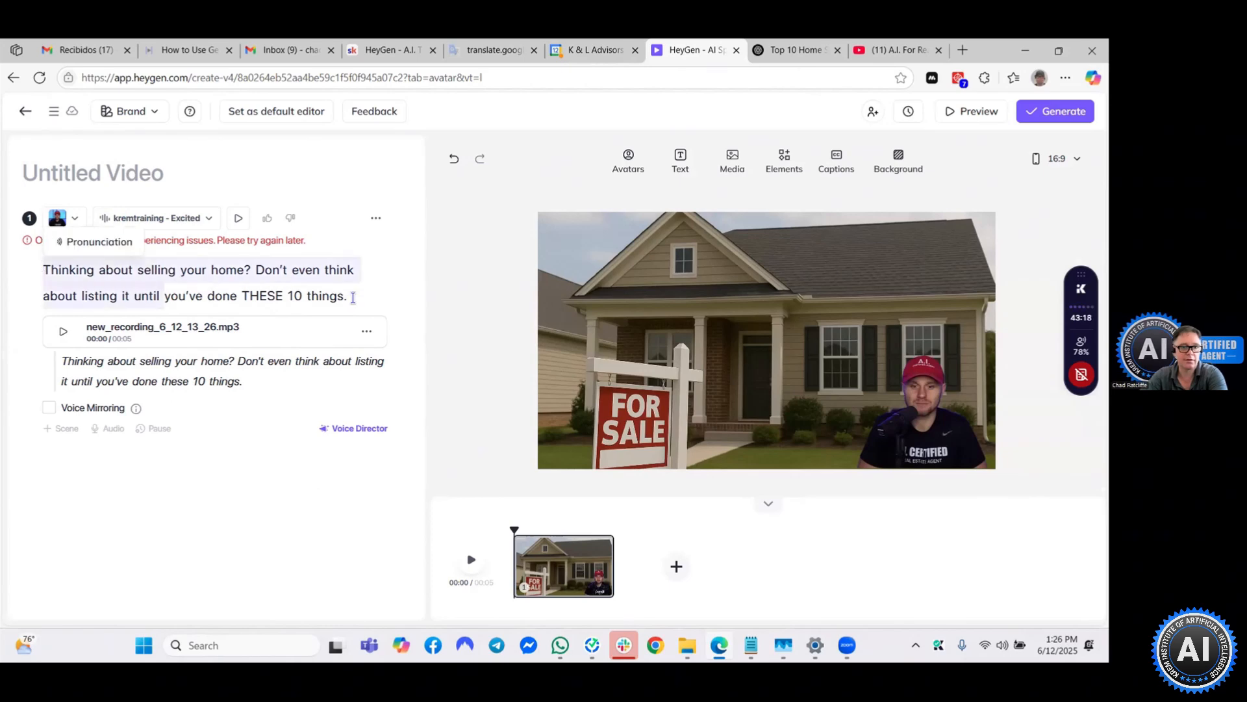
{"action": "left_click_drag", "start_coordinate": [84, 296], "coordinate": [43, 270]}
{"action": "key", "text": "BackSpace"}
{"action": "left_click_drag", "start_coordinate": [43, 270], "coordinate": [306, 270]}
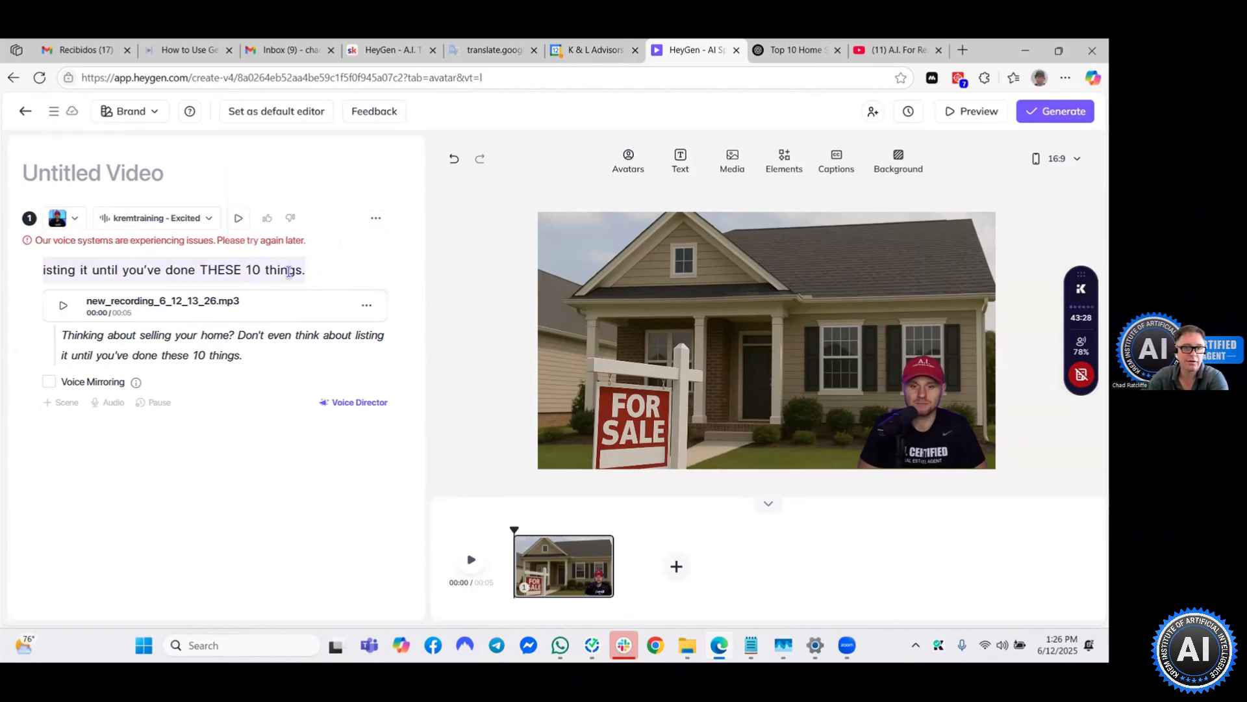
{"action": "key", "text": "BackSpace"}
{"action": "left_click", "coordinate": [59, 268]}
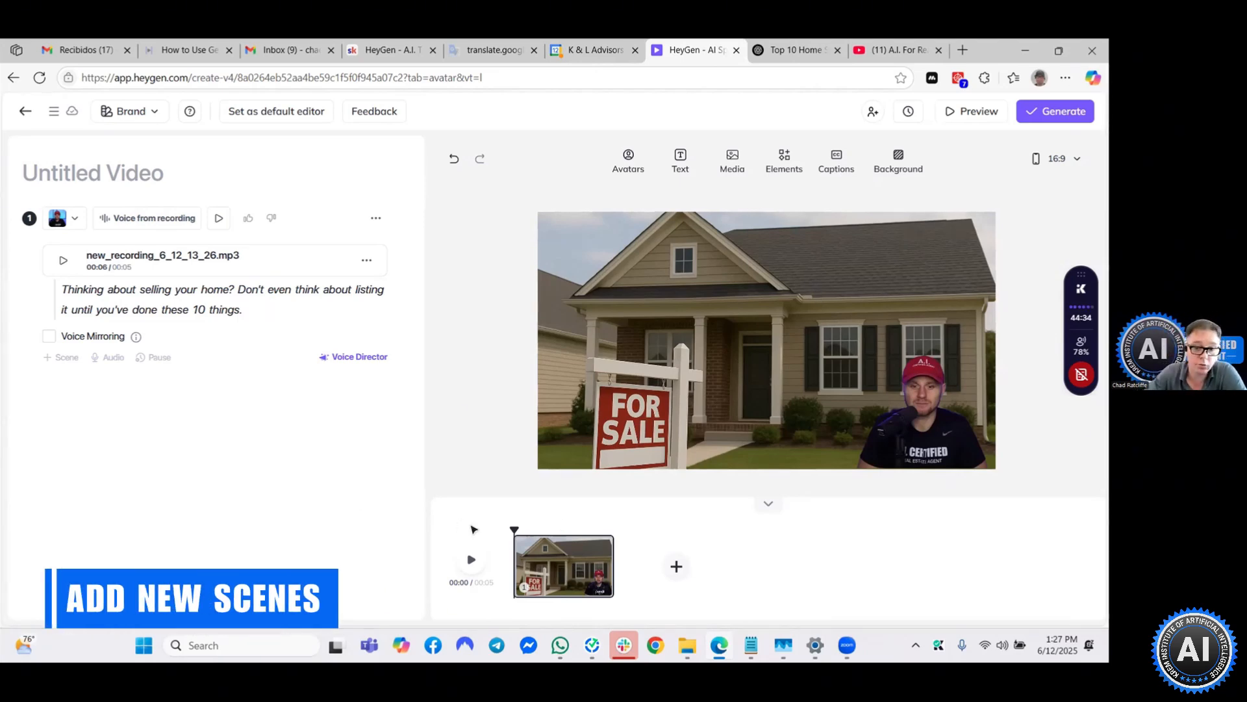
Add a blank scene after scene 1 and apply the motion-lines transition between the two scenes.
{"action": "left_click", "coordinate": [675, 568]}
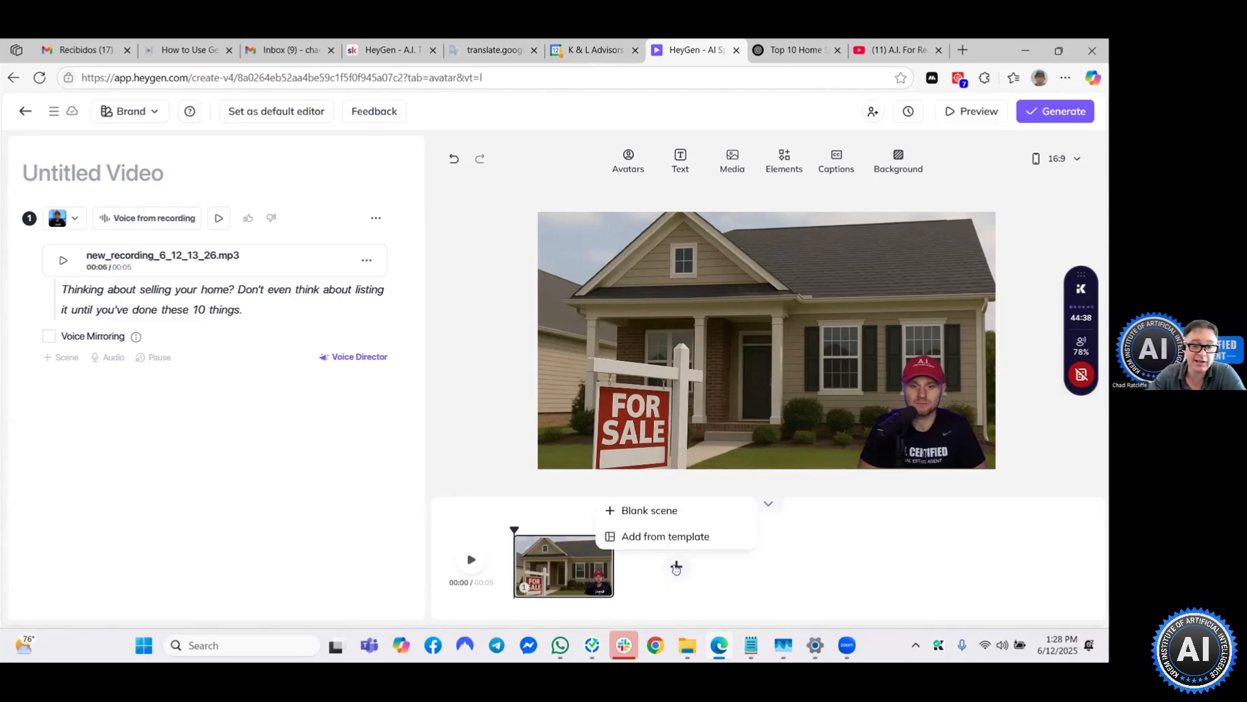
{"action": "left_click", "coordinate": [642, 513]}
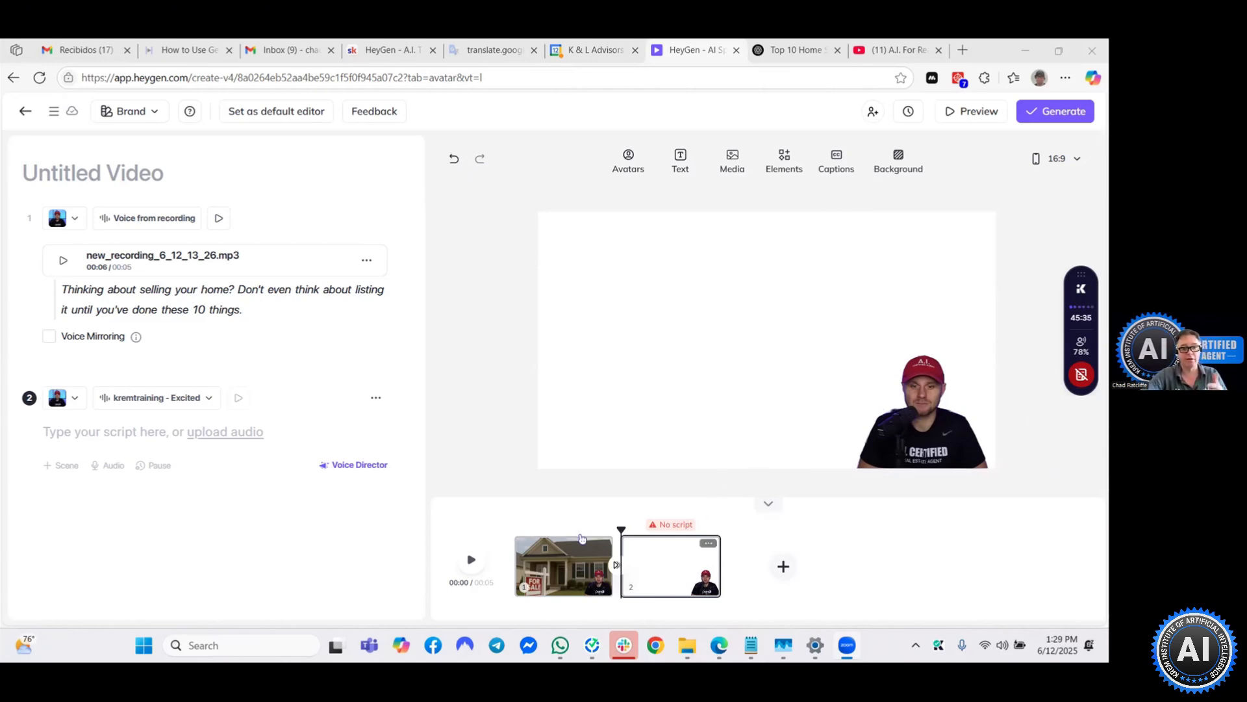
{"action": "left_click", "coordinate": [614, 566]}
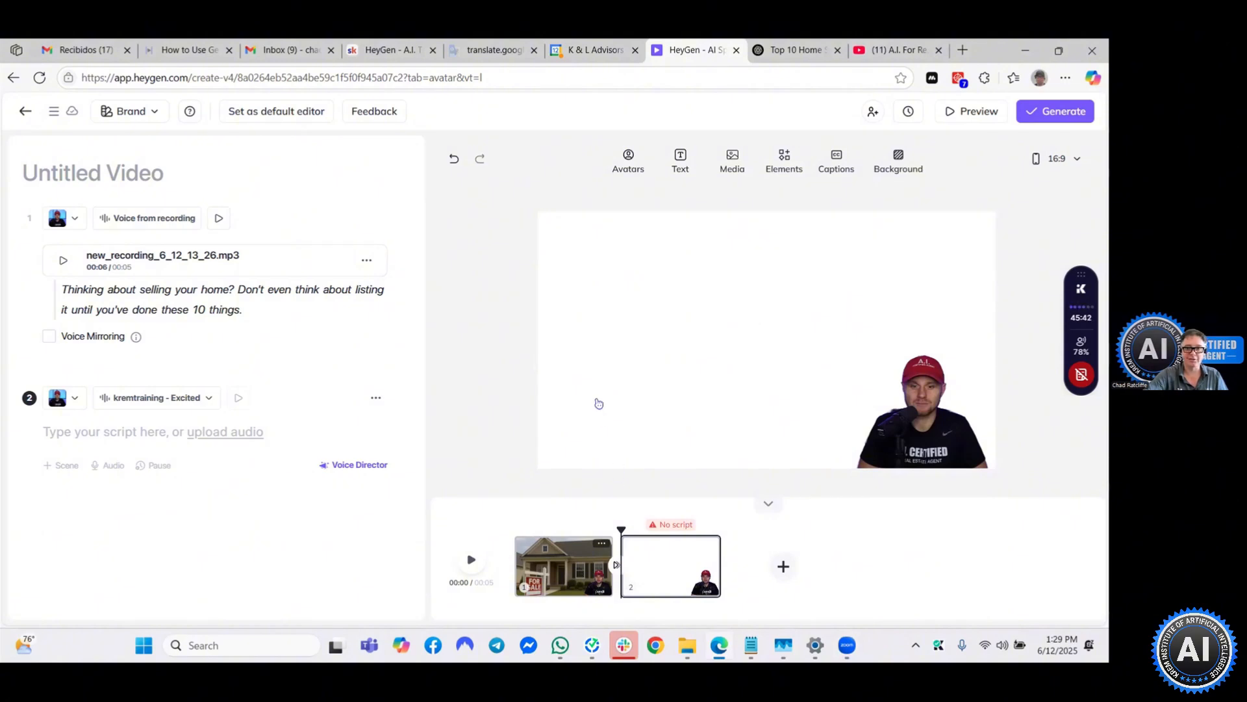
{"action": "left_click", "coordinate": [616, 567]}
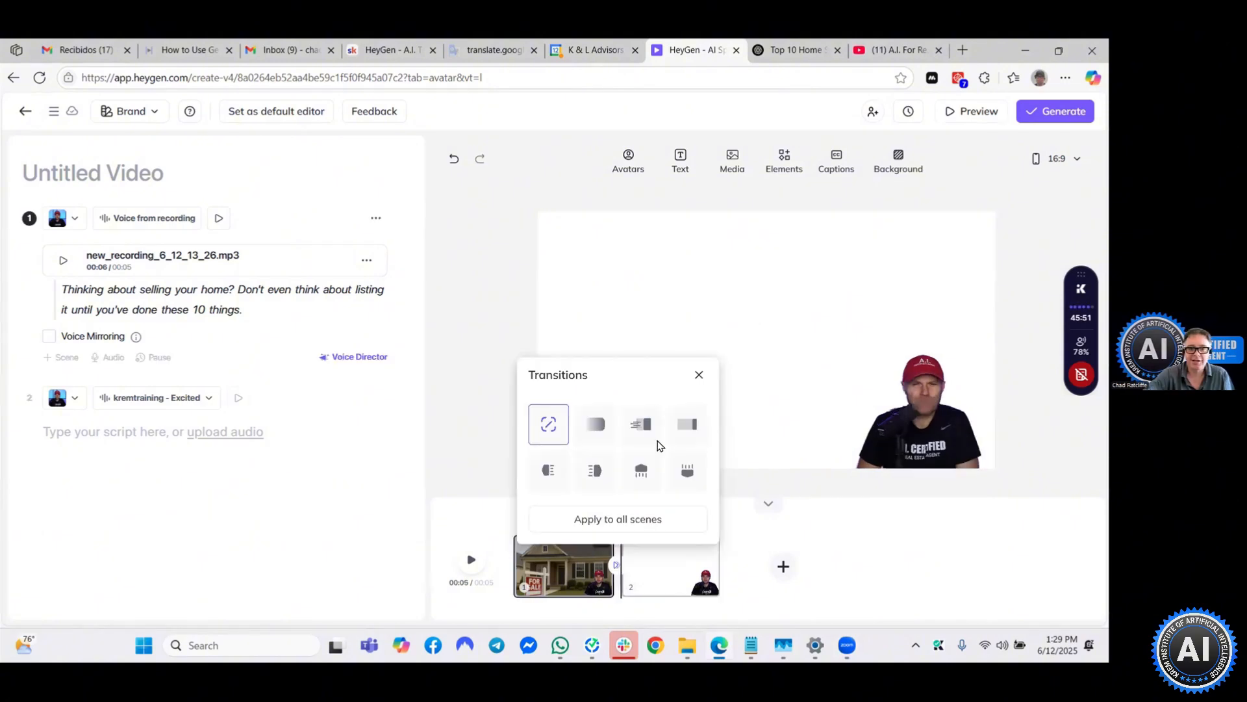
{"action": "left_click", "coordinate": [597, 426]}
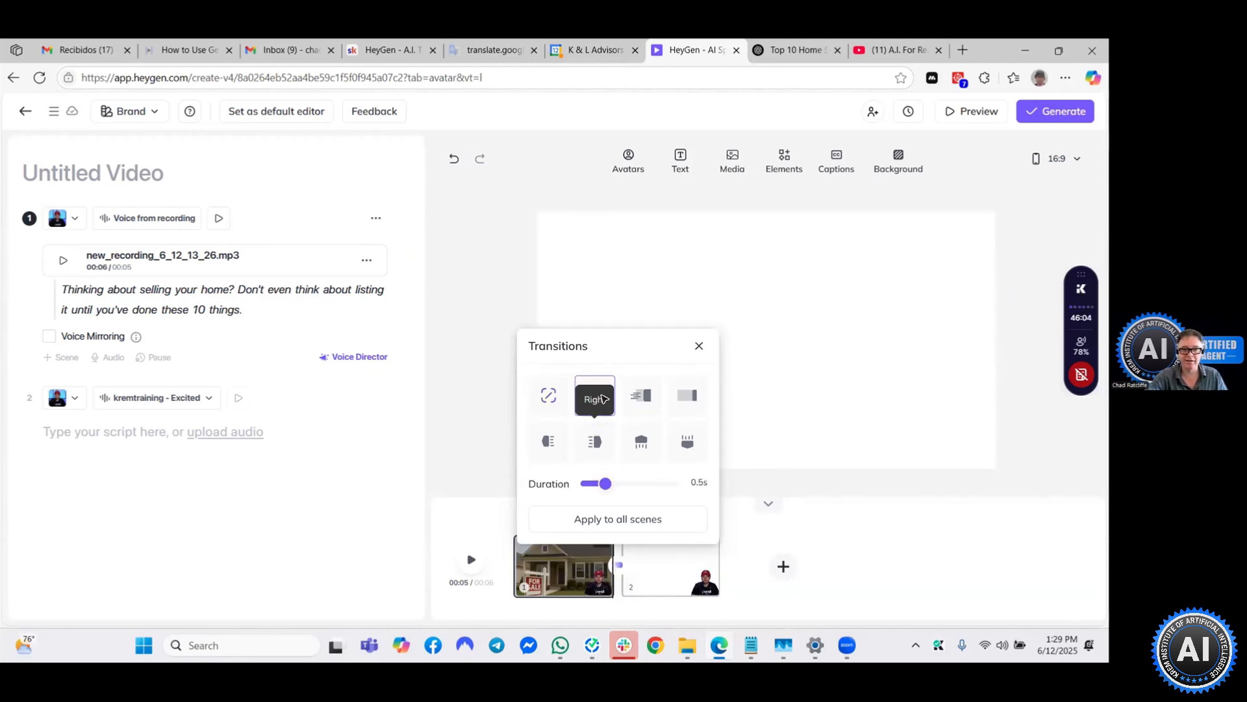
{"action": "left_click", "coordinate": [648, 403]}
{"action": "left_click", "coordinate": [838, 547]}
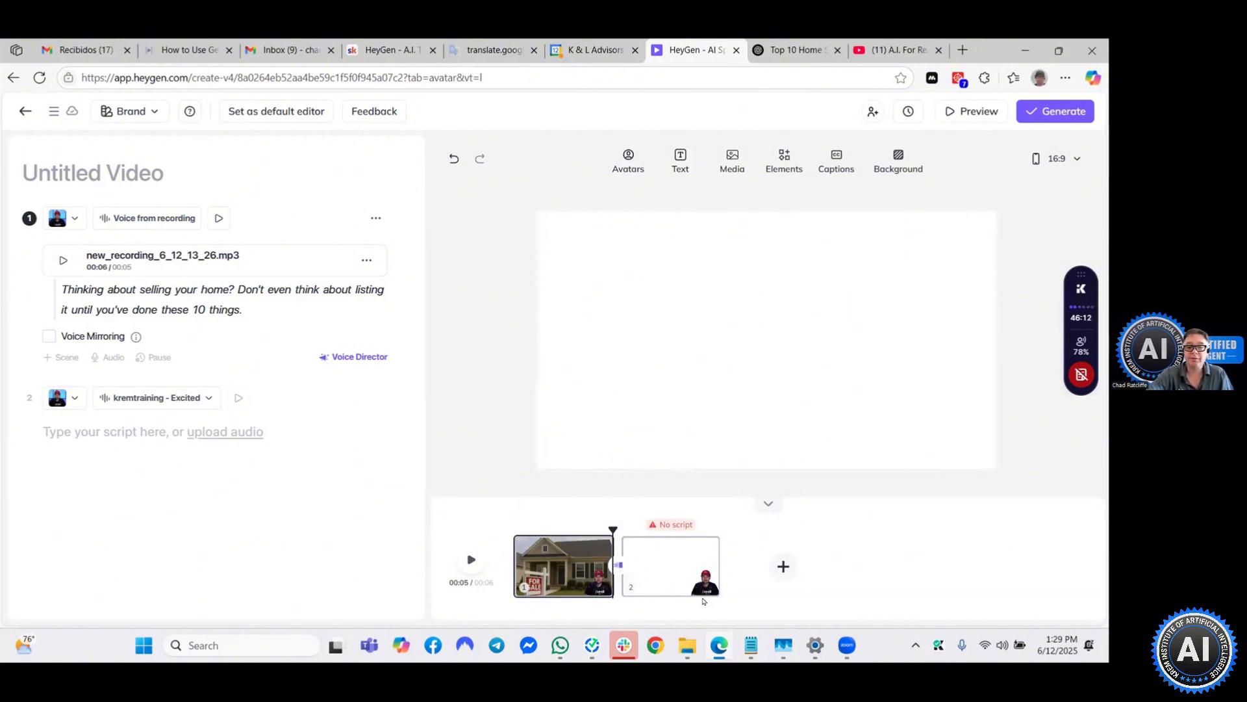
Switch to the ChatGPT script and copy Scene 2's voice line, "Deep clean like your in-laws are coming over — and staying forever.".
{"action": "left_click", "coordinate": [785, 43]}
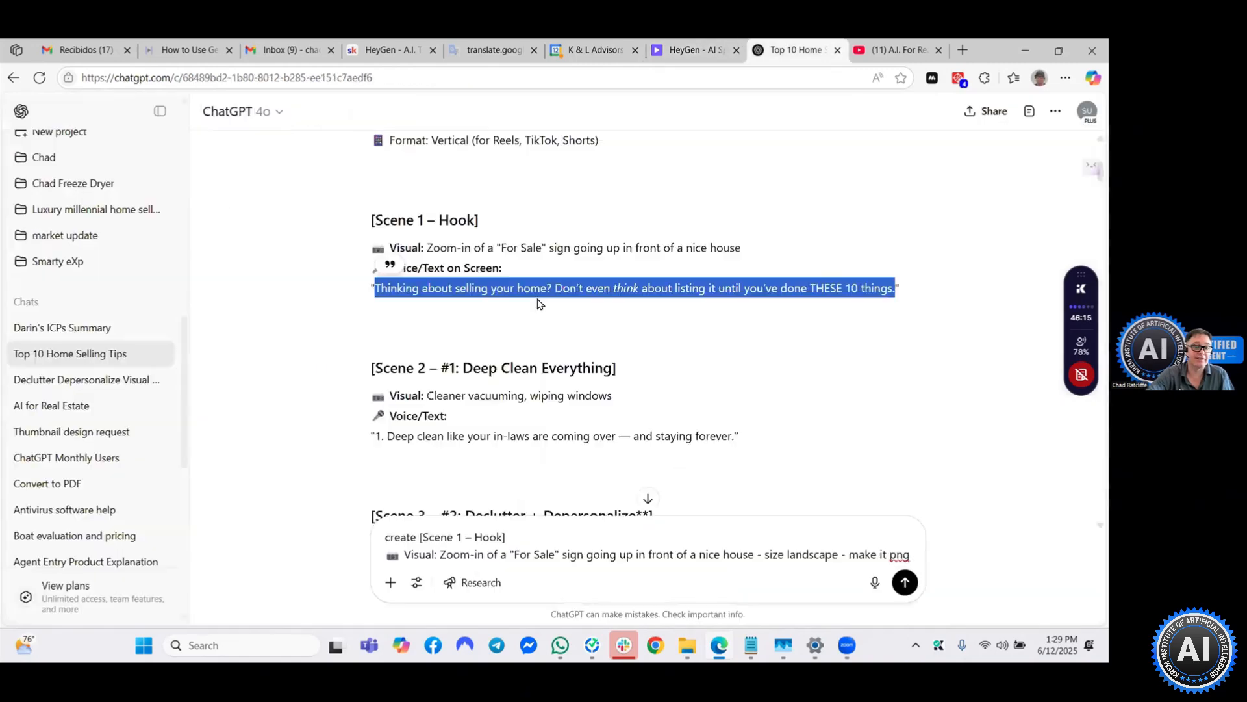
{"action": "scroll", "coordinate": [520, 289], "scroll_direction": "down", "scroll_amount": 2}
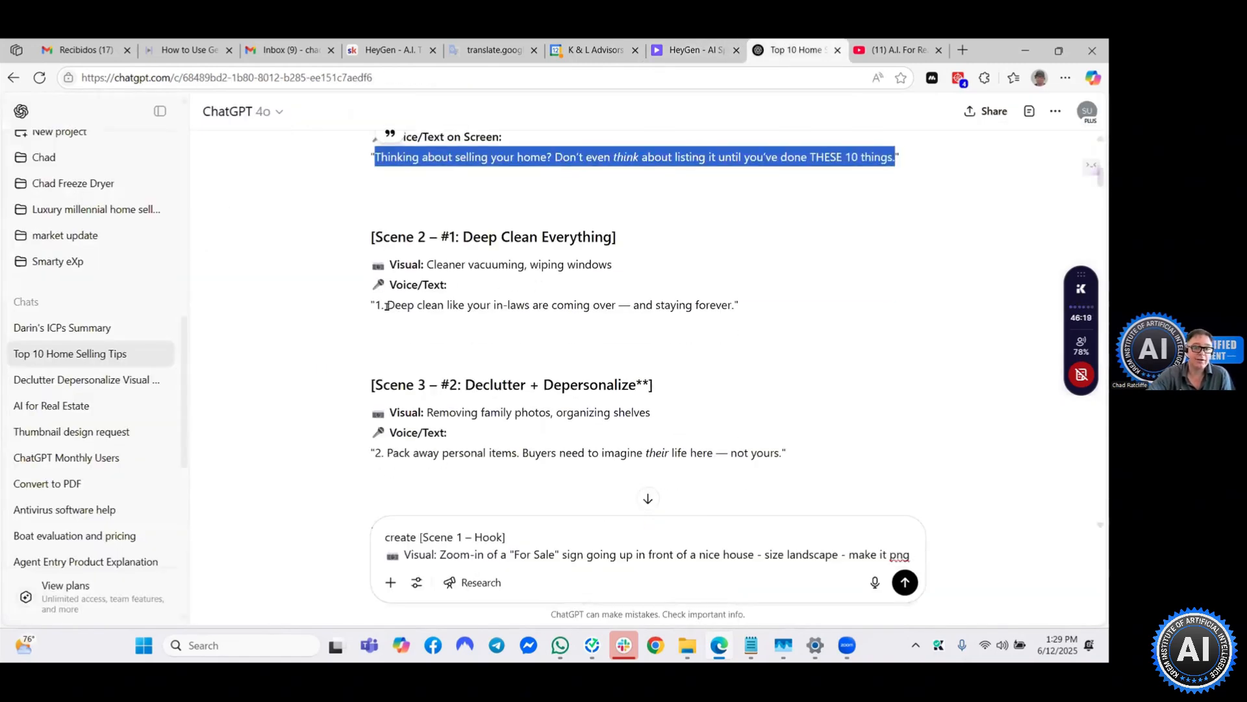
{"action": "left_click_drag", "start_coordinate": [386, 306], "coordinate": [734, 304]}
{"action": "key", "text": "ctrl+c"}
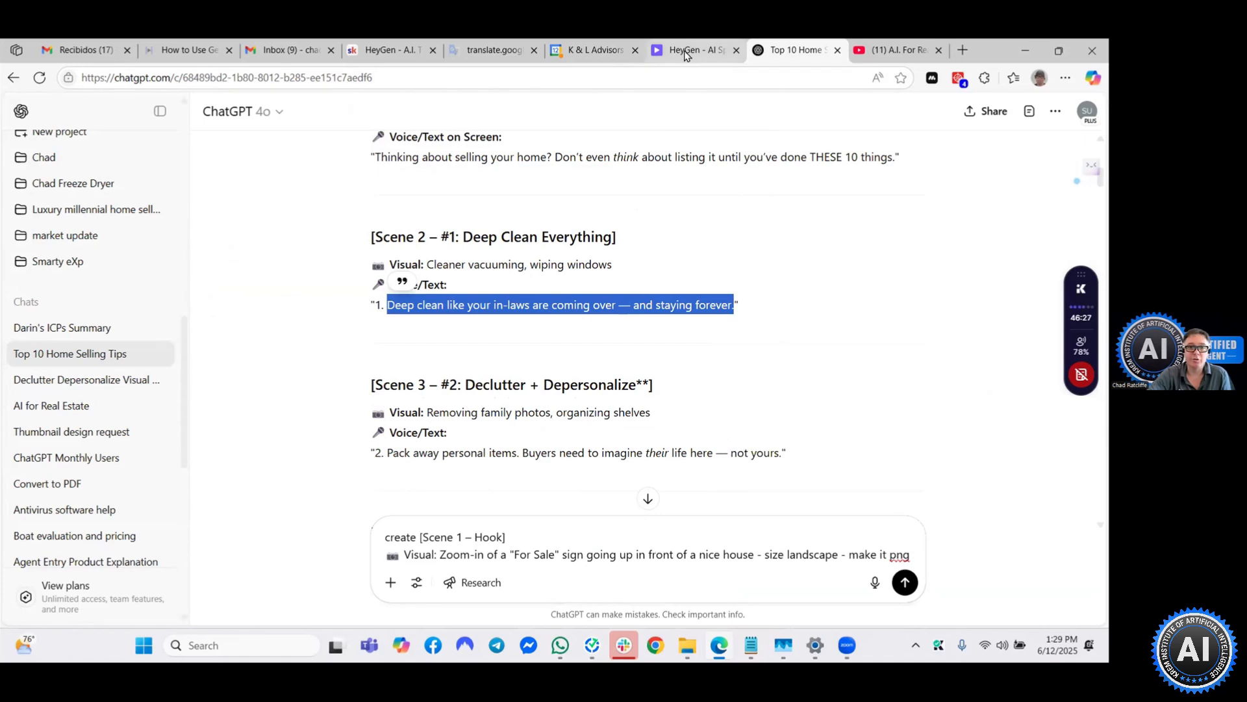
Return to HeyGen and set the uploaded image of the woman vacuuming and wiping windows as scene 2's background.
{"action": "left_click", "coordinate": [679, 57]}
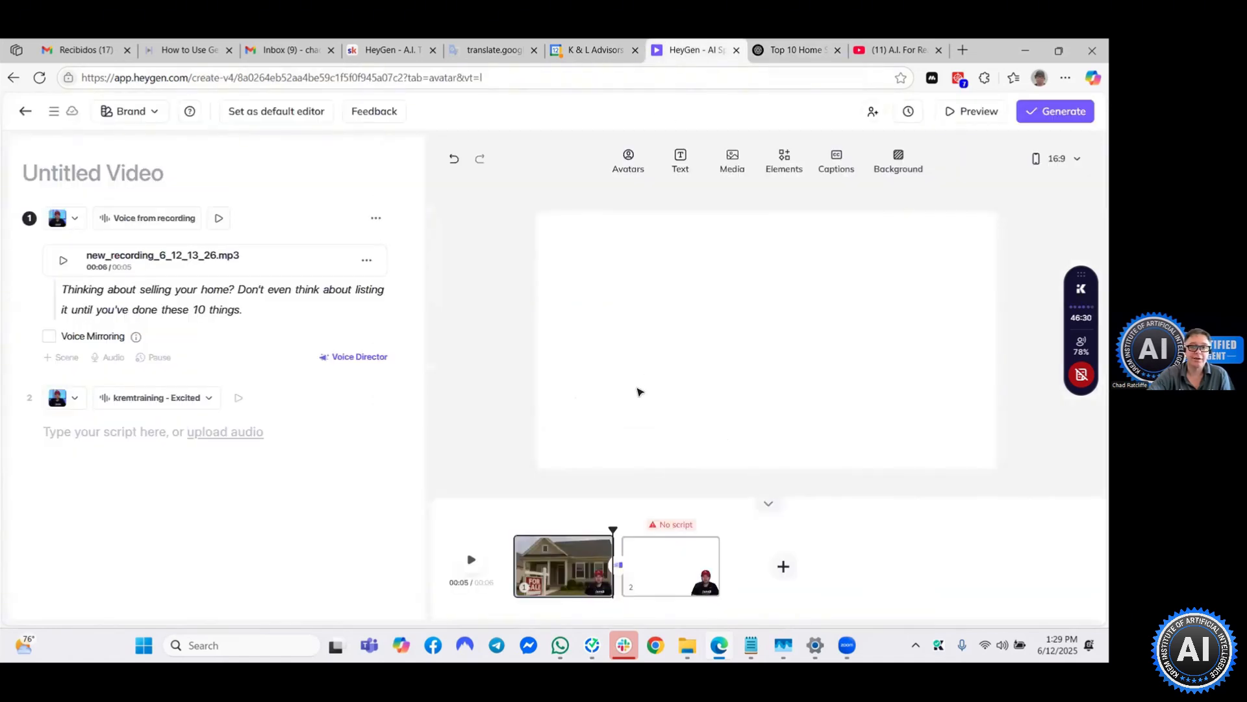
{"action": "mouse_move", "coordinate": [666, 567]}
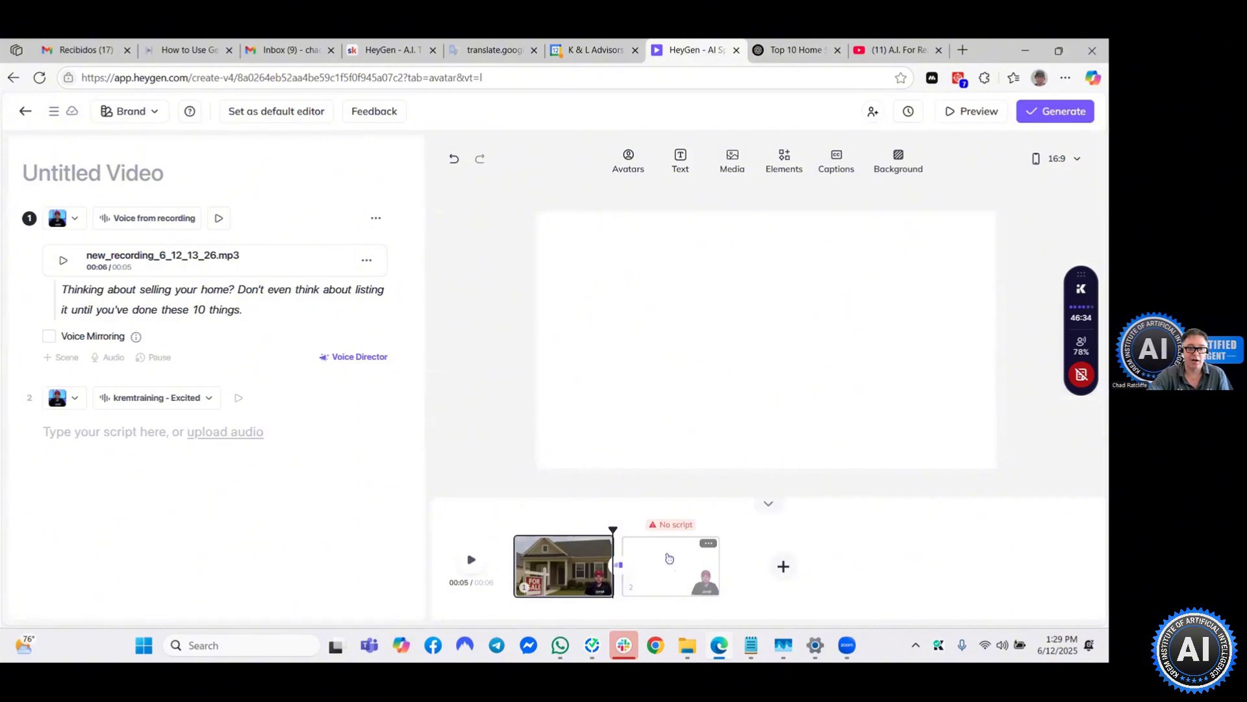
{"action": "left_click_drag", "start_coordinate": [613, 525], "coordinate": [627, 524]}
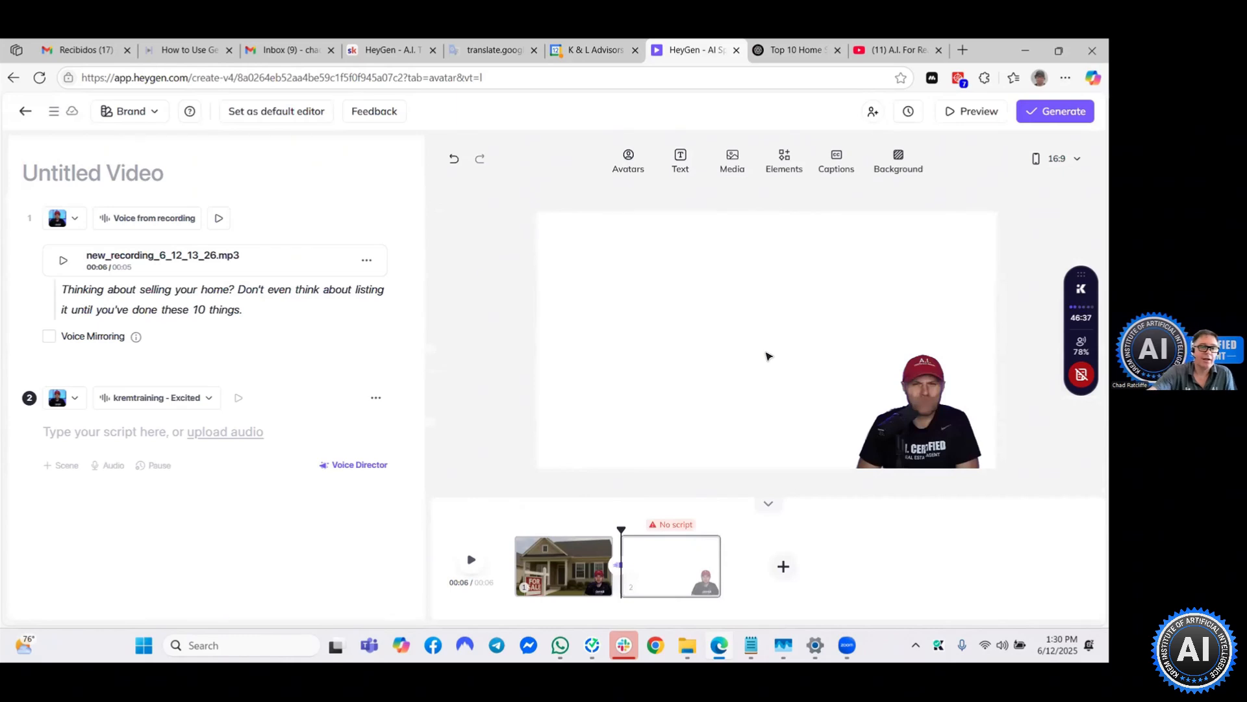
{"action": "left_click", "coordinate": [732, 166]}
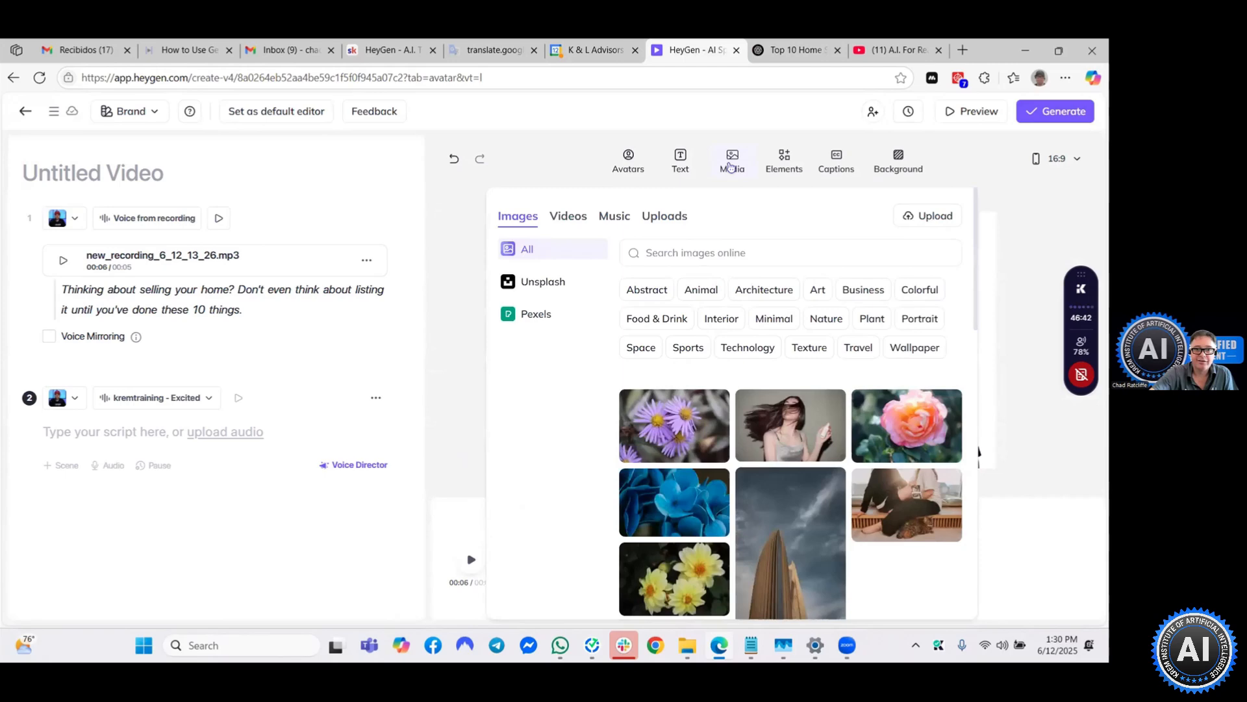
{"action": "left_click", "coordinate": [666, 224]}
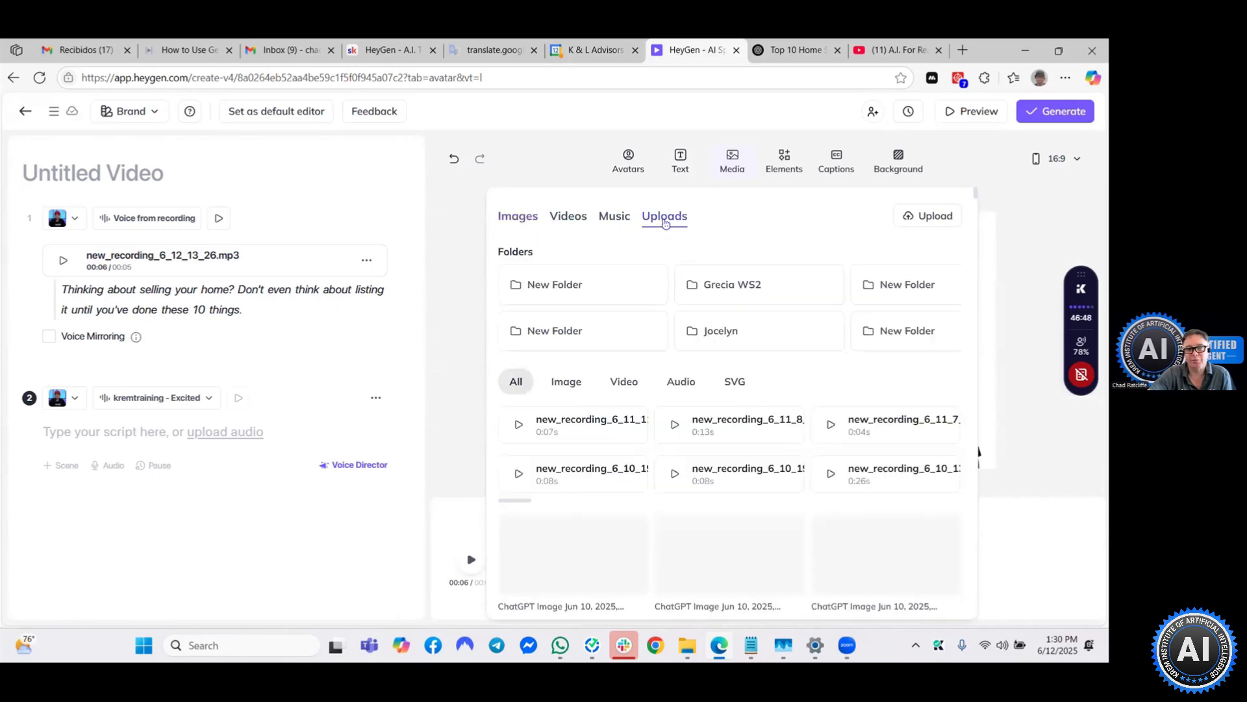
{"action": "scroll", "coordinate": [600, 410], "scroll_direction": "down", "scroll_amount": 3}
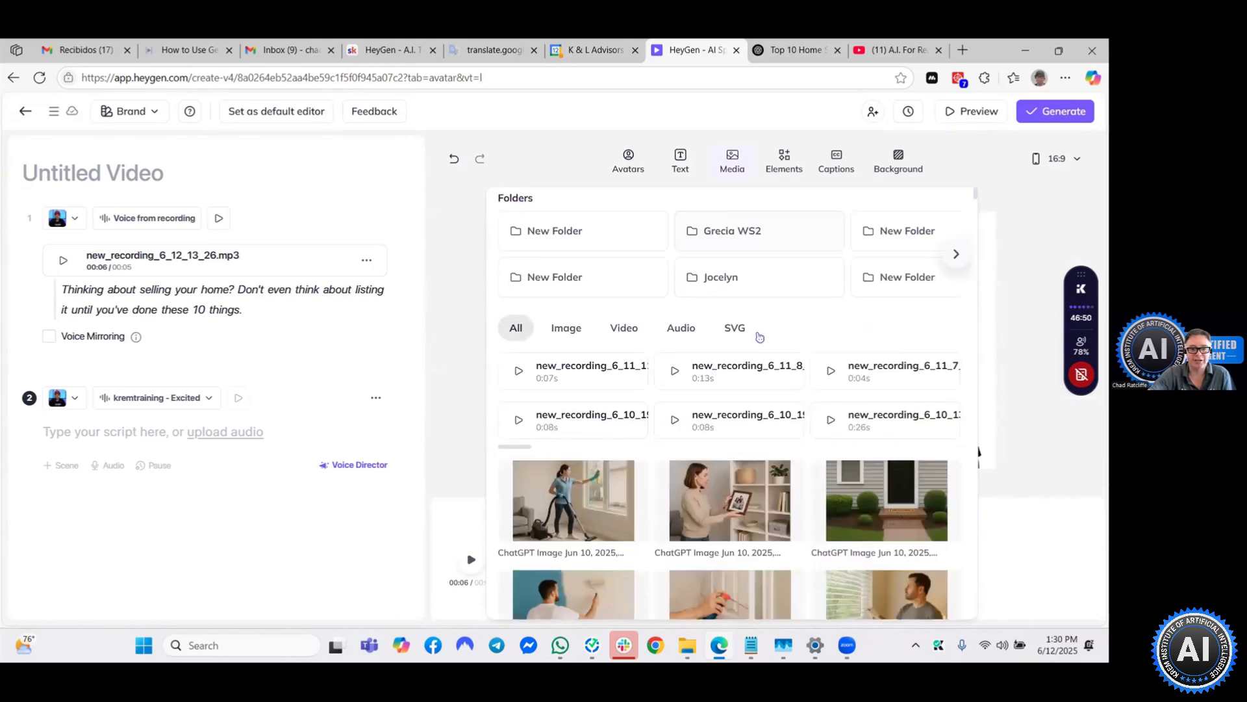
{"action": "left_click", "coordinate": [600, 410]}
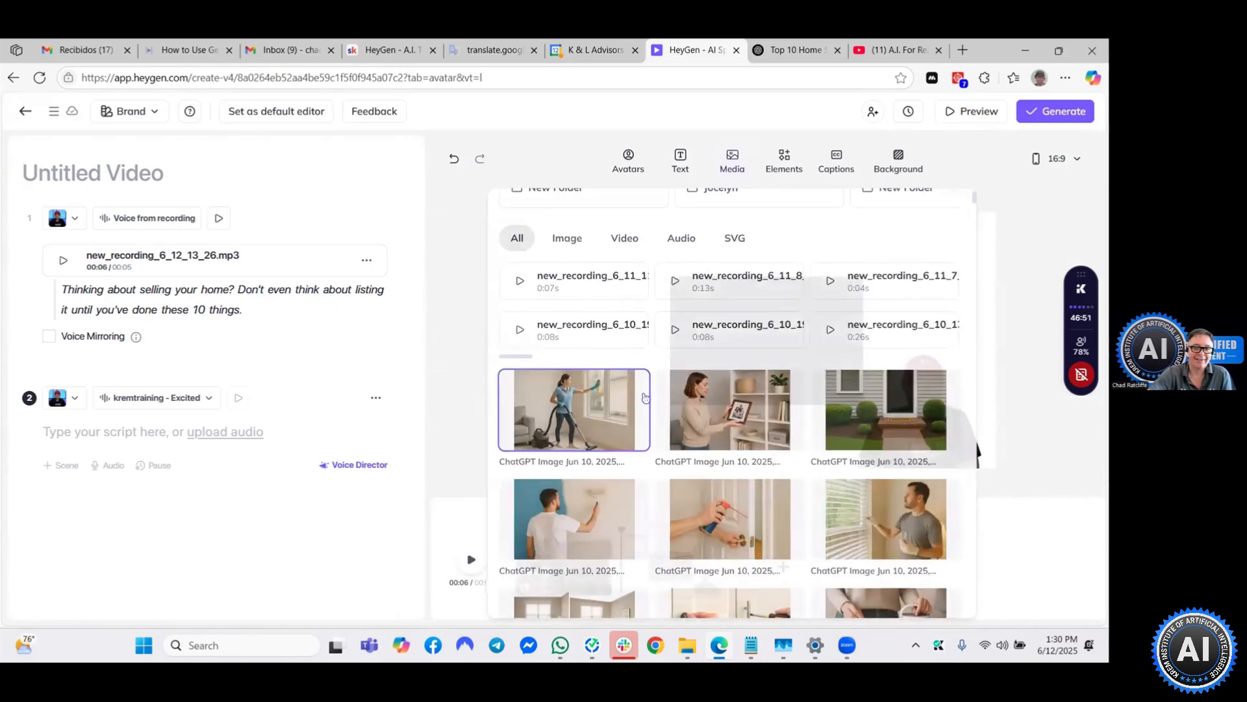
{"action": "right_click", "coordinate": [778, 334]}
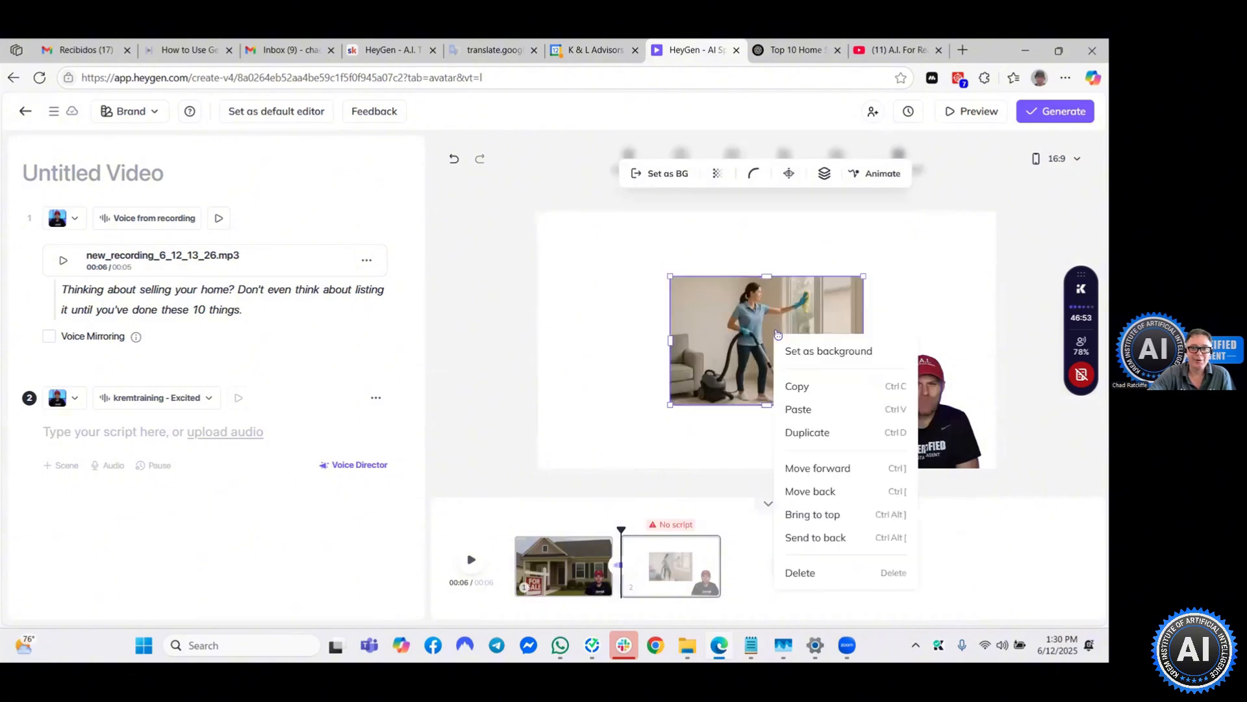
{"action": "left_click", "coordinate": [808, 354]}
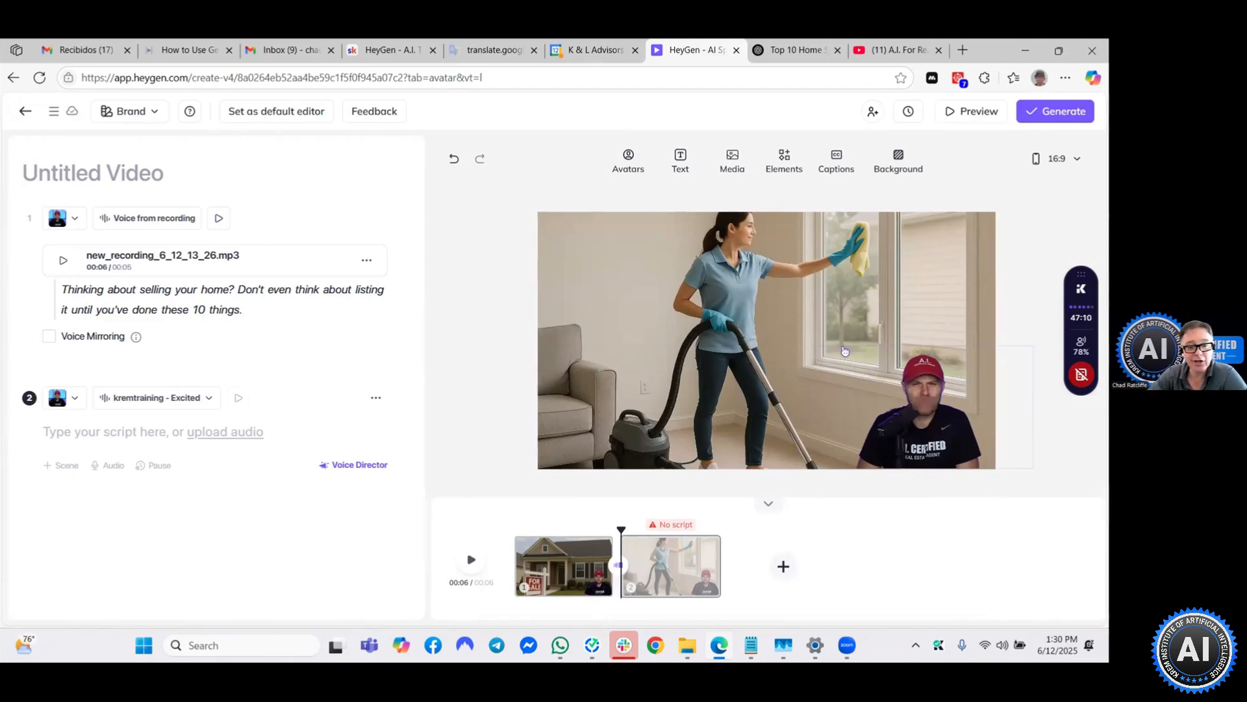
Paste the copied deep-clean line into scene 2's script and insert a pause after "your".
{"action": "right_click", "coordinate": [93, 435]}
{"action": "left_click", "coordinate": [130, 291]}
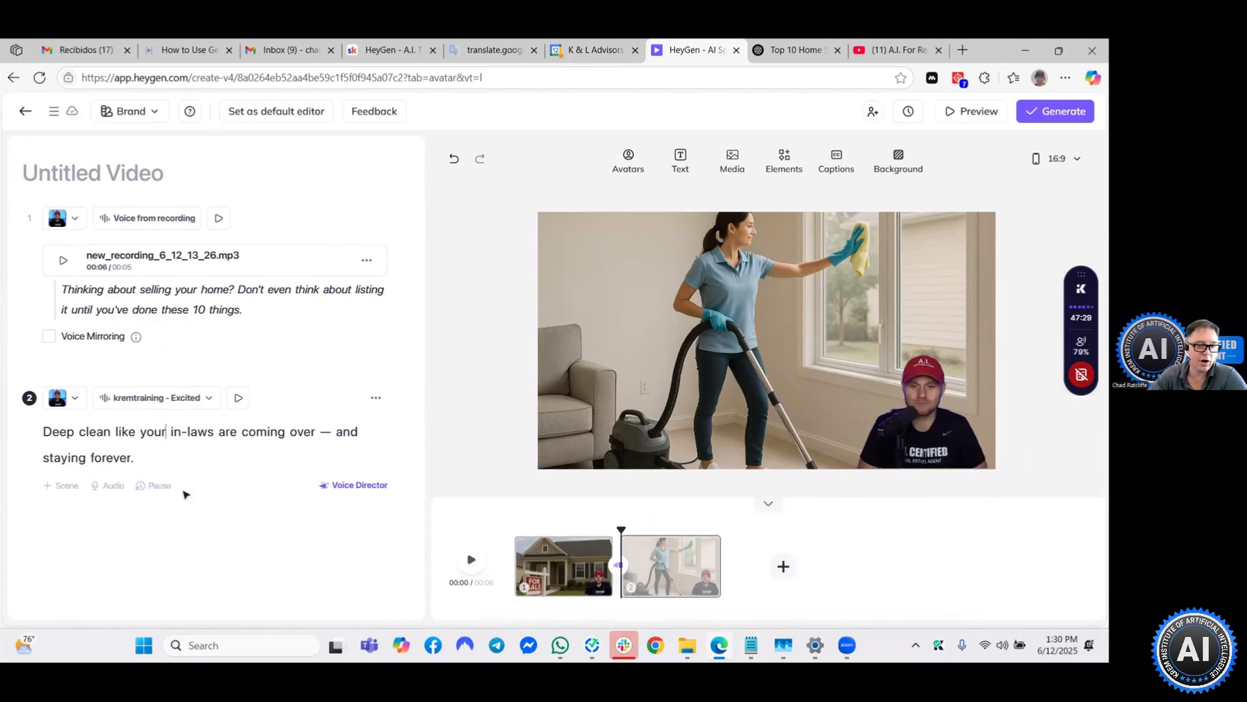
{"action": "left_click", "coordinate": [160, 486]}
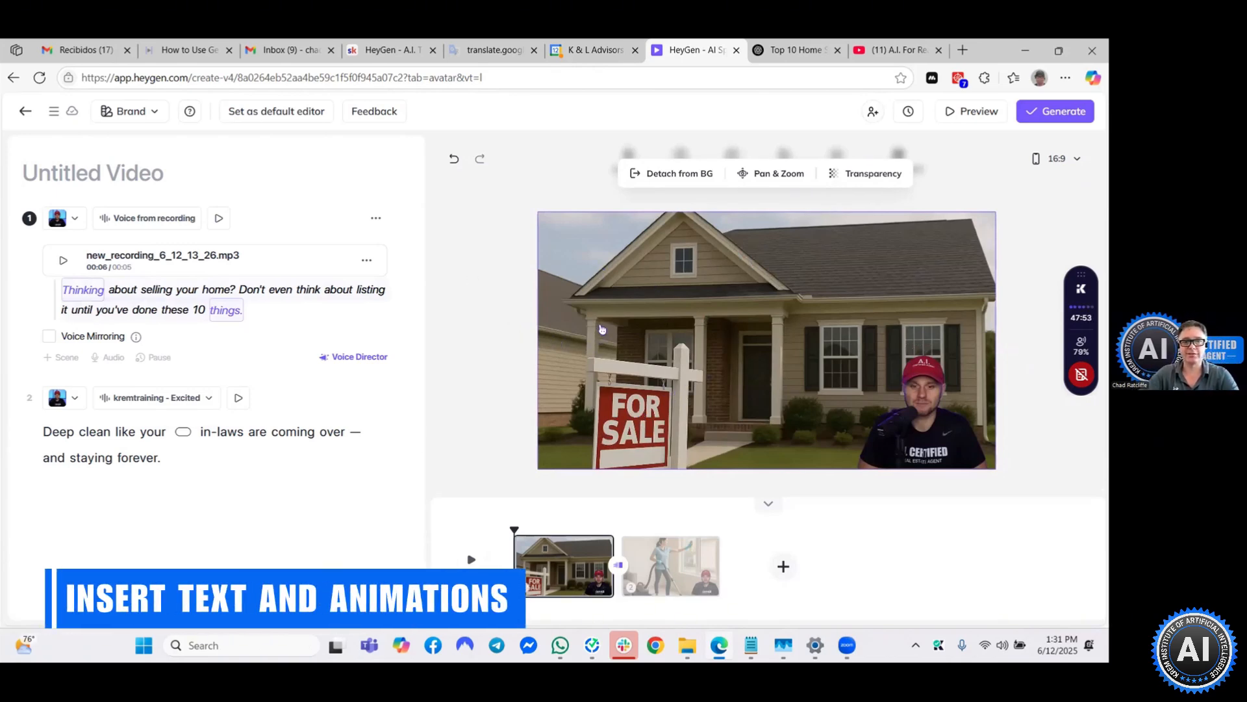
Add a Title text element to scene 1.
{"action": "left_click", "coordinate": [576, 547]}
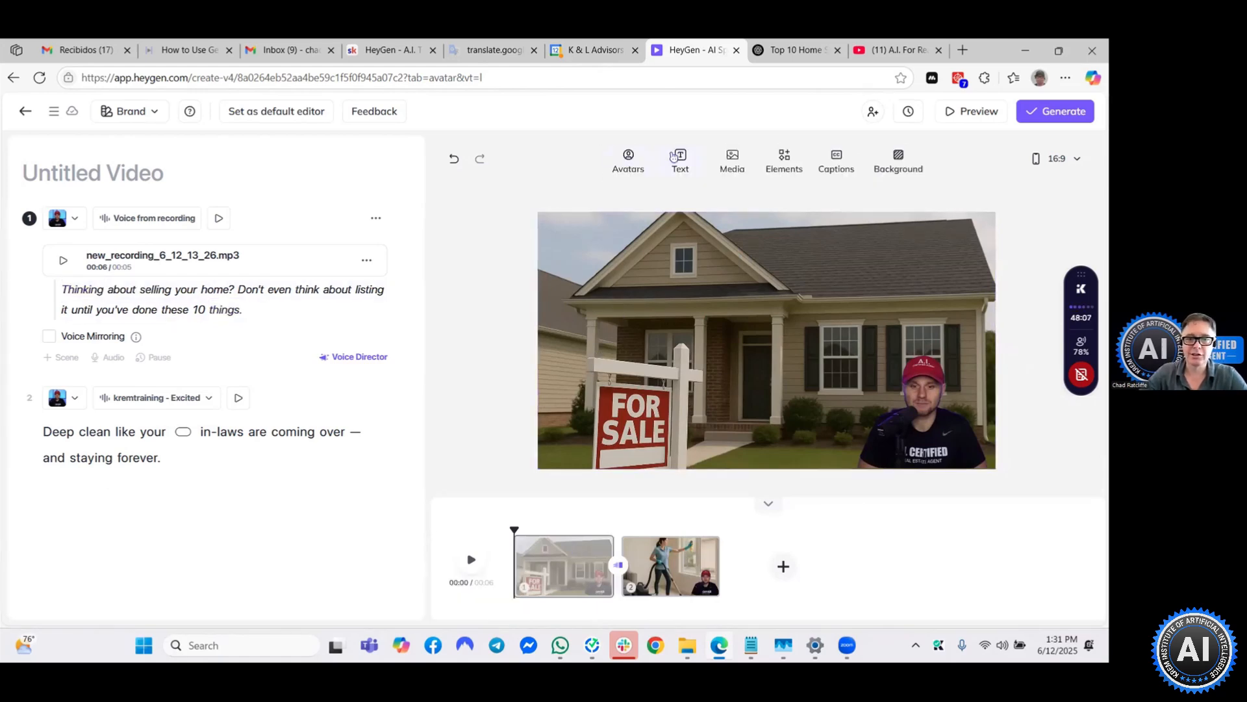
{"action": "left_click", "coordinate": [670, 159]}
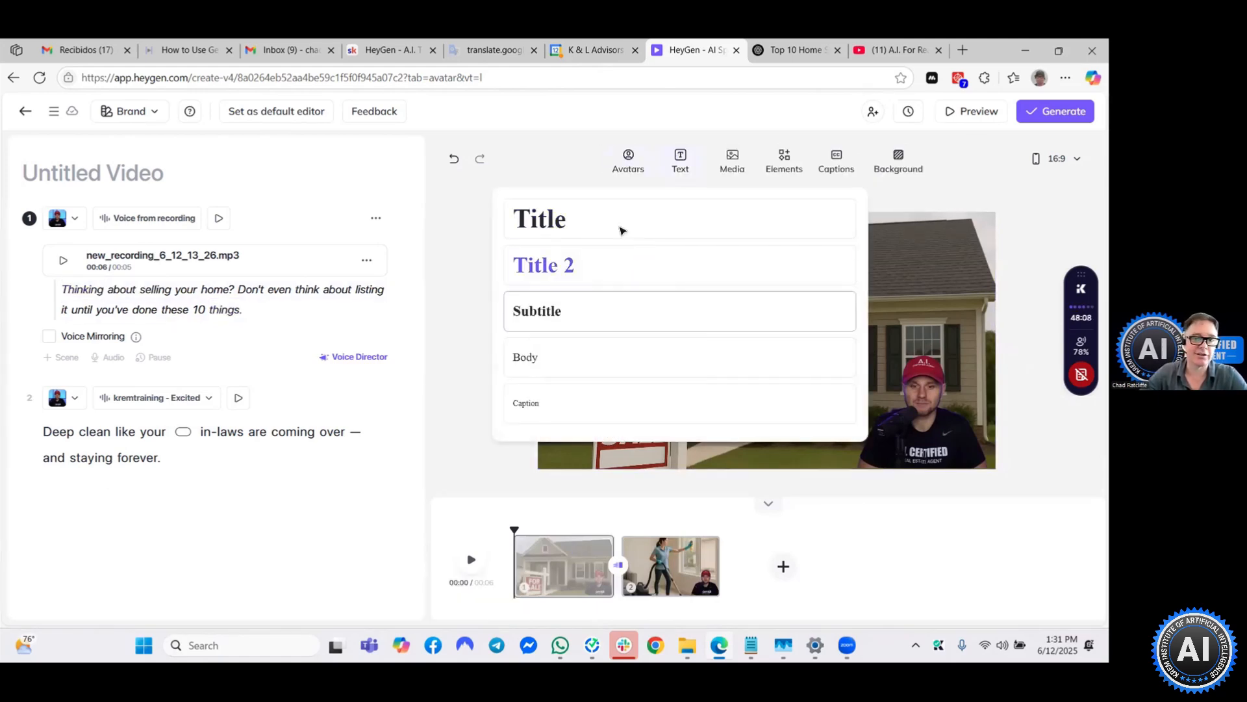
{"action": "left_click", "coordinate": [609, 215]}
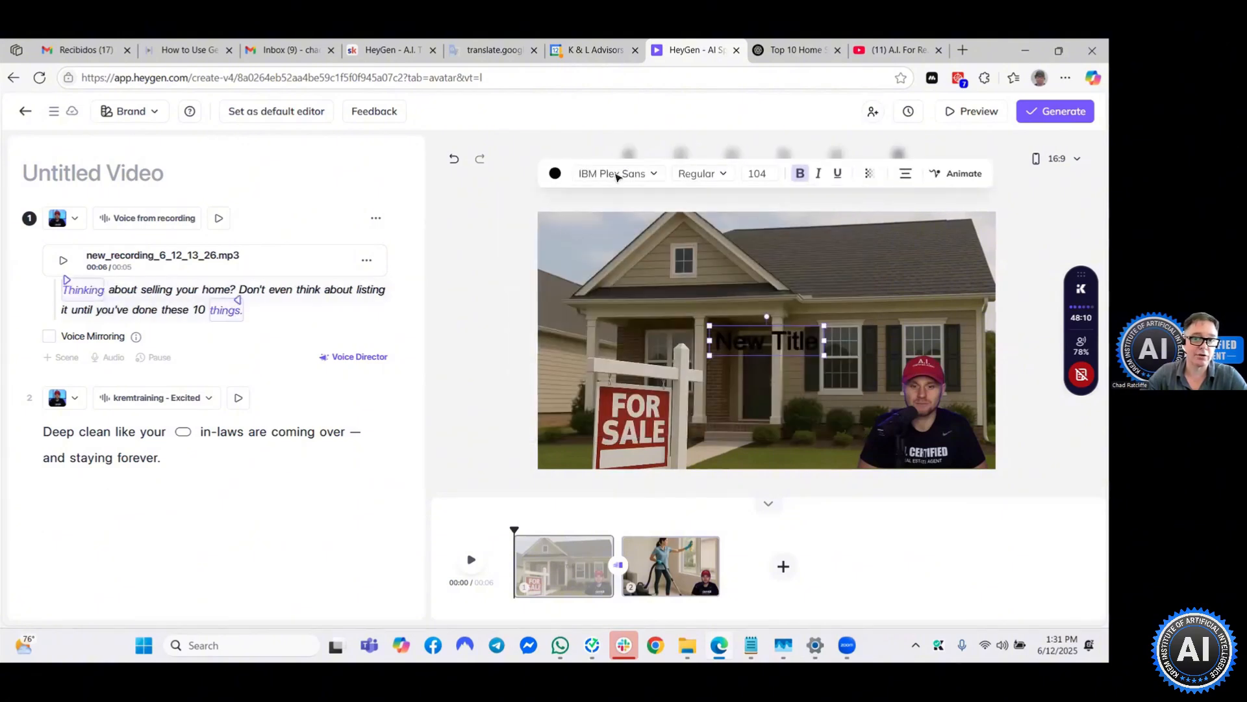
Change scene 1's title colour to a bright yellow-green.
{"action": "left_click", "coordinate": [554, 174]}
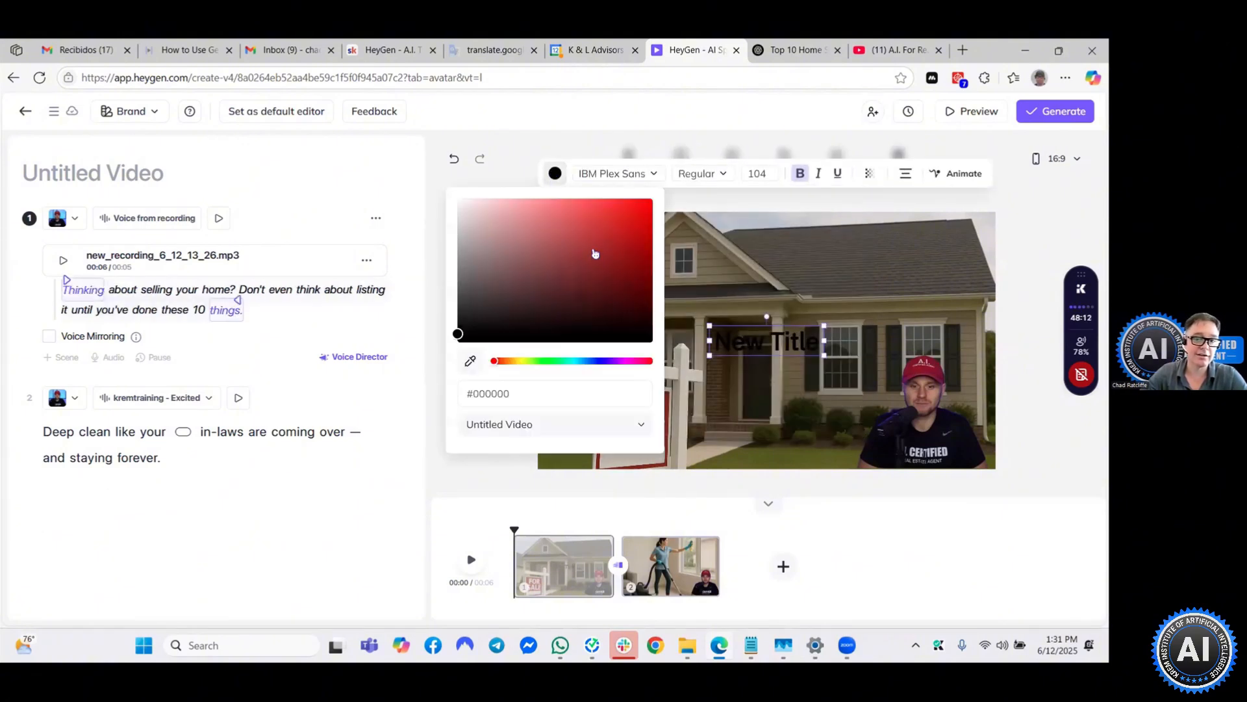
{"action": "left_click", "coordinate": [526, 362]}
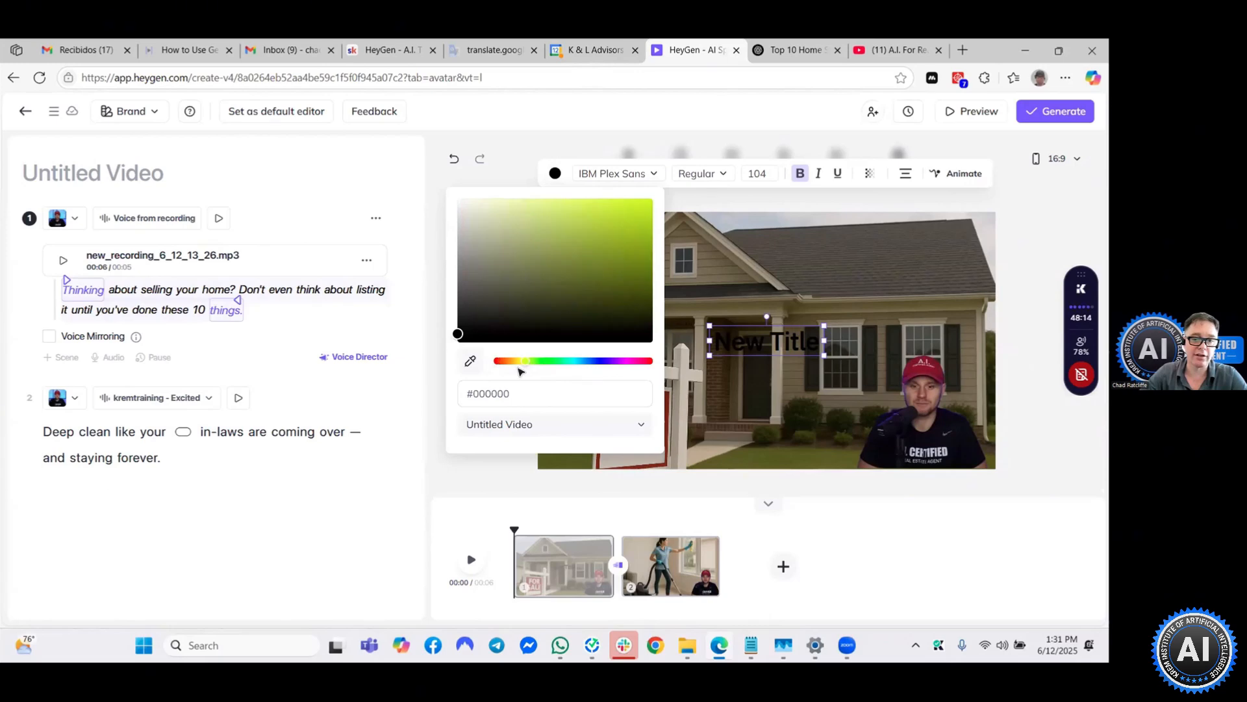
{"action": "left_click", "coordinate": [532, 361]}
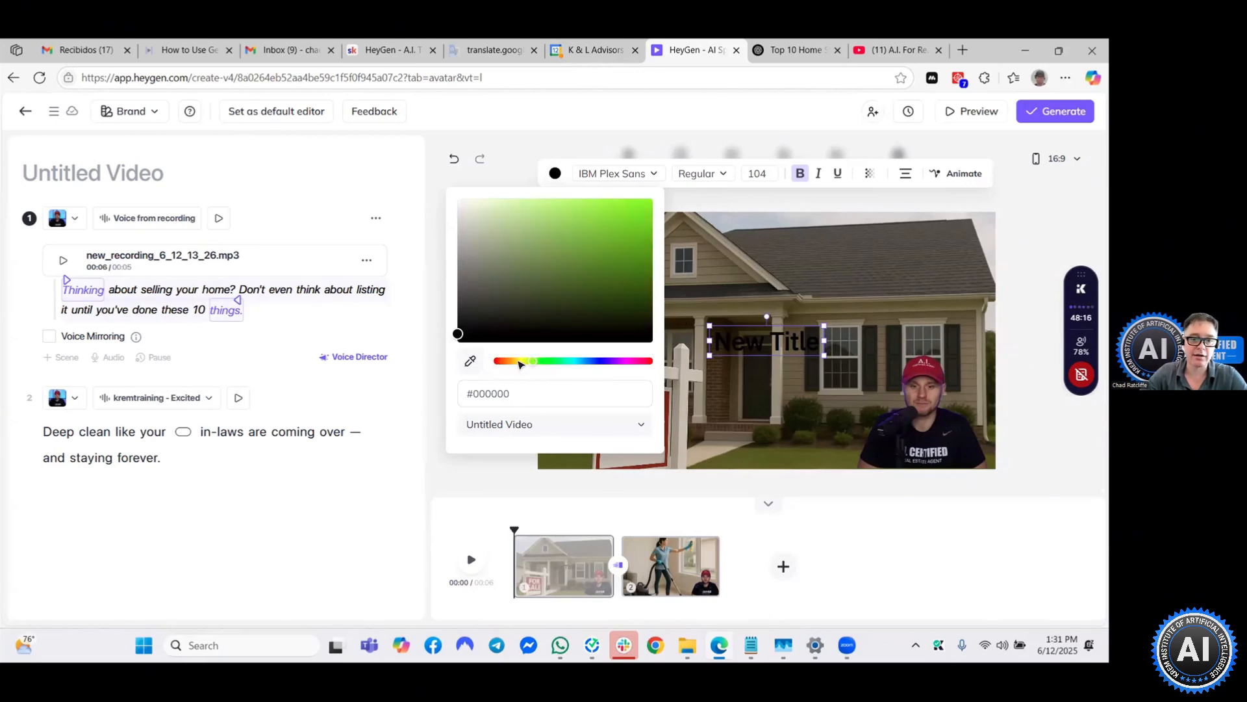
{"action": "left_click", "coordinate": [521, 362]}
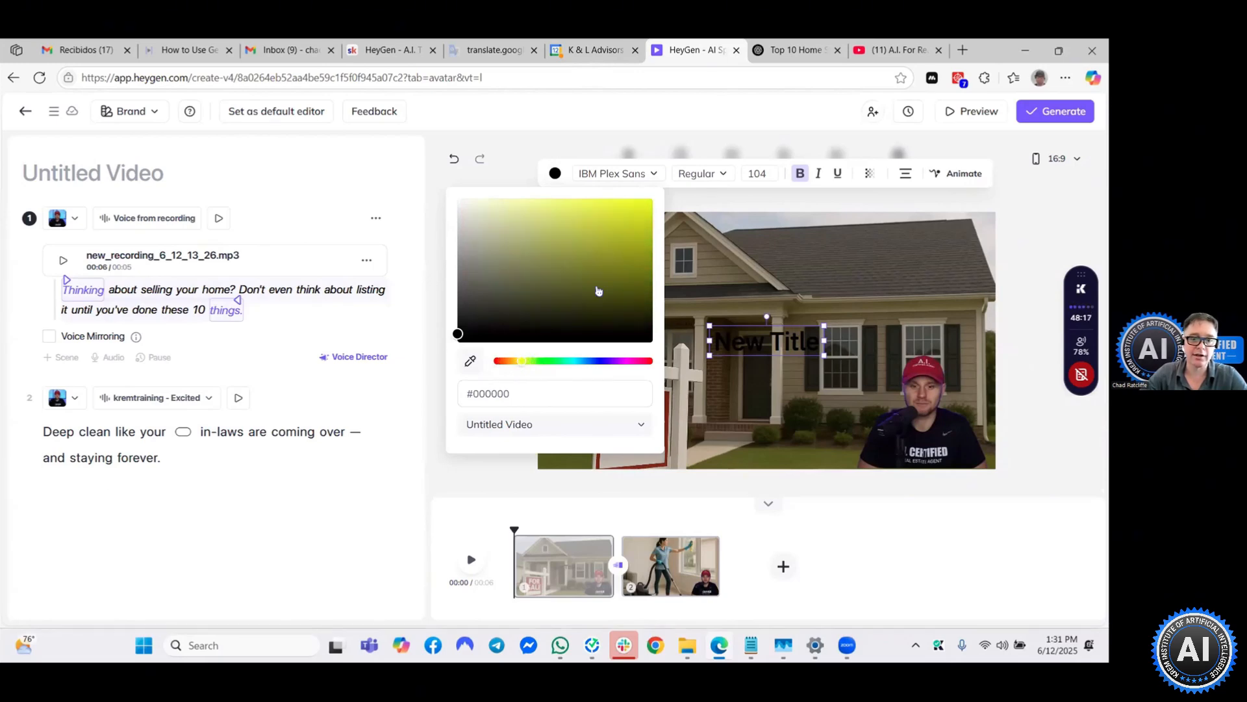
{"action": "left_click", "coordinate": [636, 216]}
{"action": "left_click", "coordinate": [804, 444]}
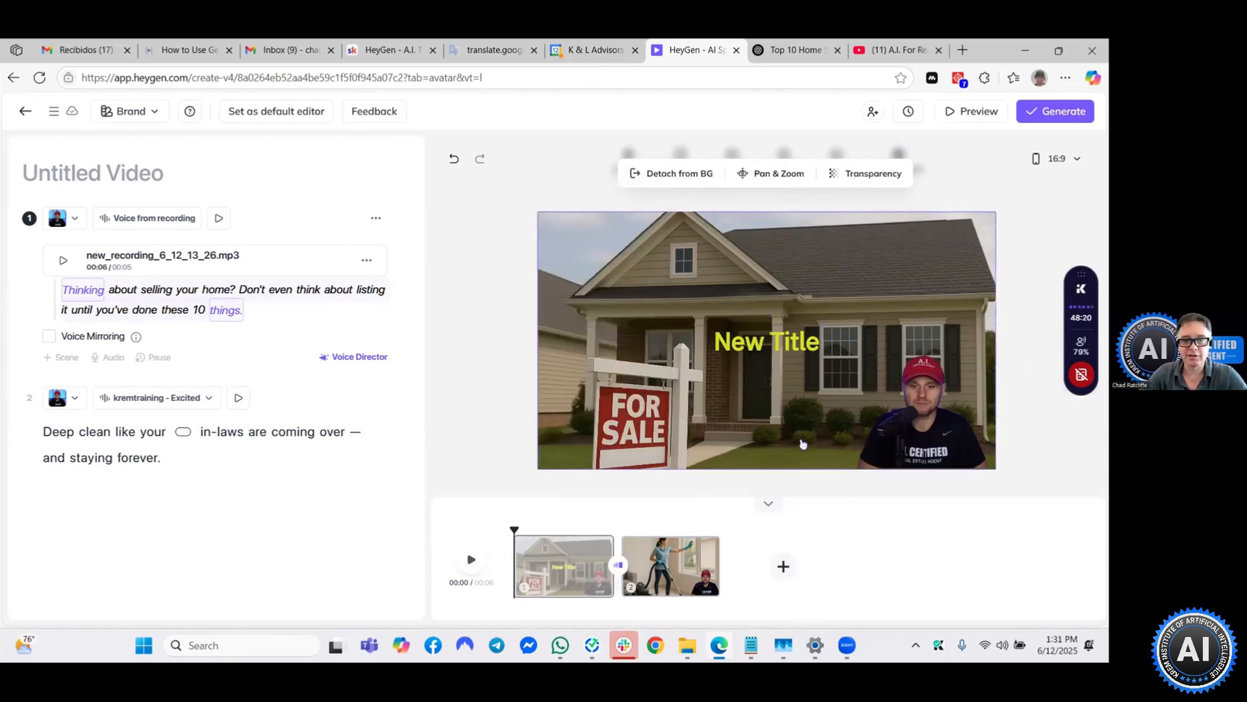
Enlarge scene 1's title to about size 249 across the front of the house, keeping the IBM Plex Sans font.
{"action": "left_click", "coordinate": [747, 345]}
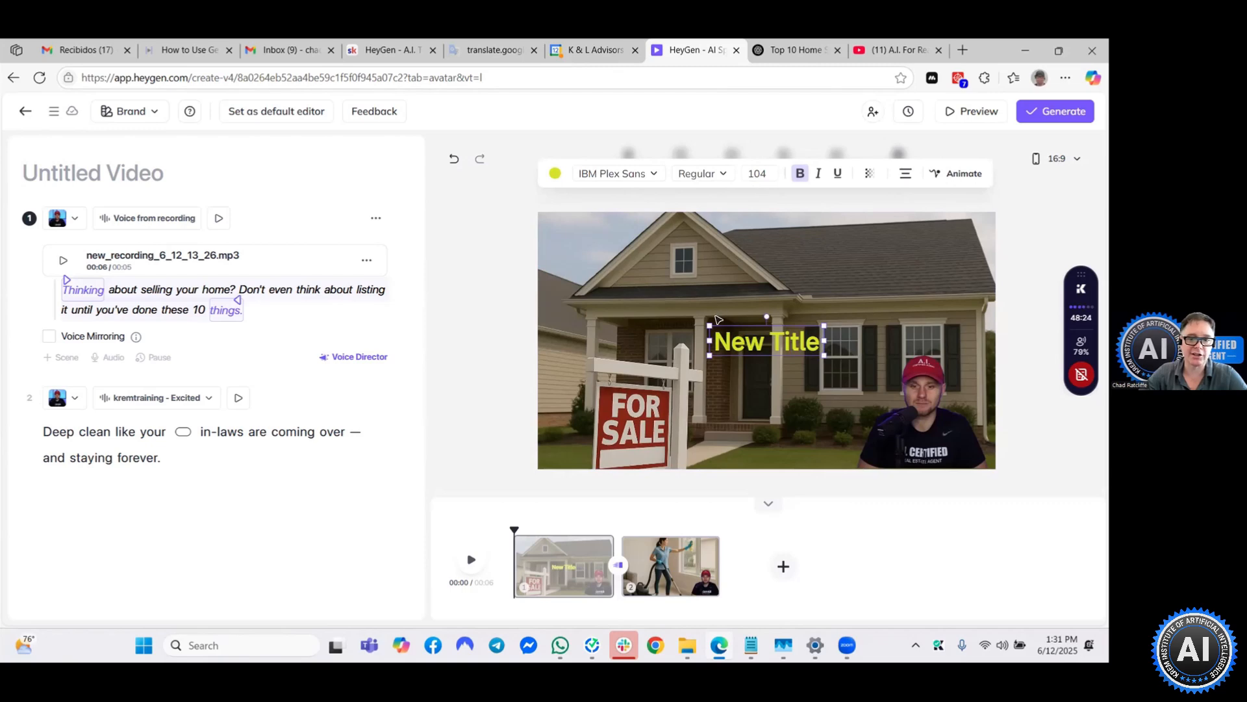
{"action": "left_click_drag", "start_coordinate": [710, 325], "coordinate": [717, 297]}
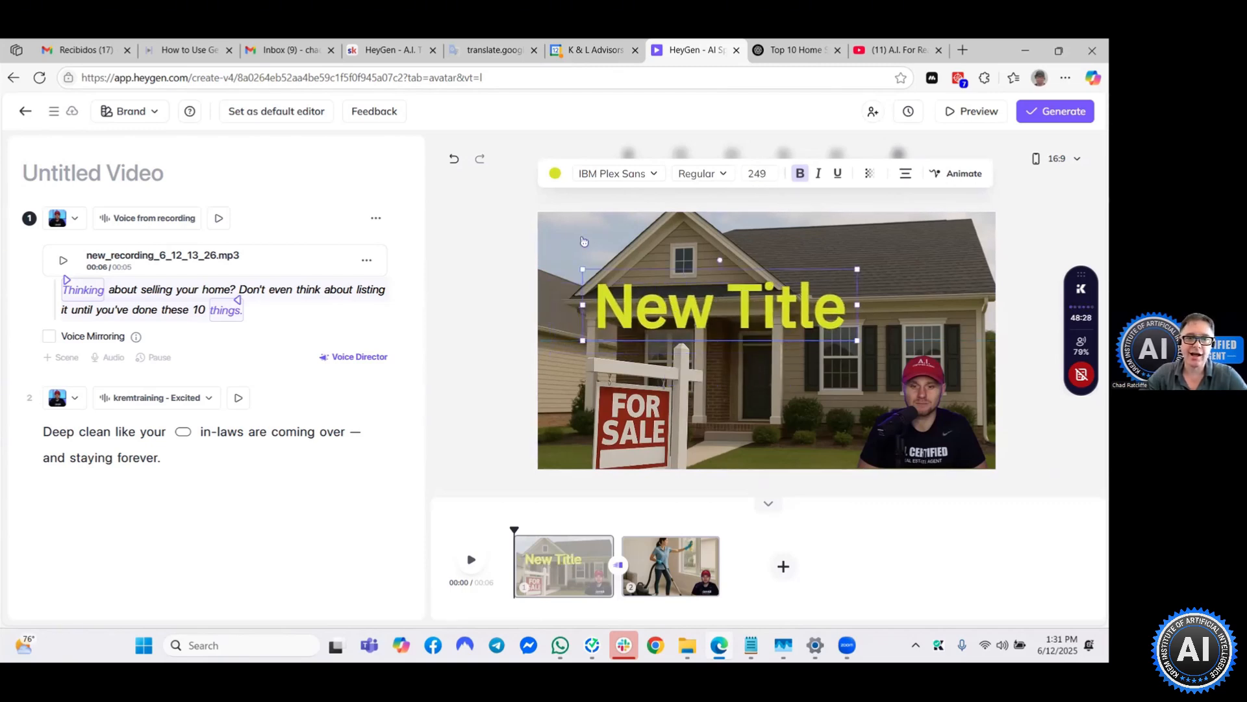
{"action": "left_click", "coordinate": [657, 173]}
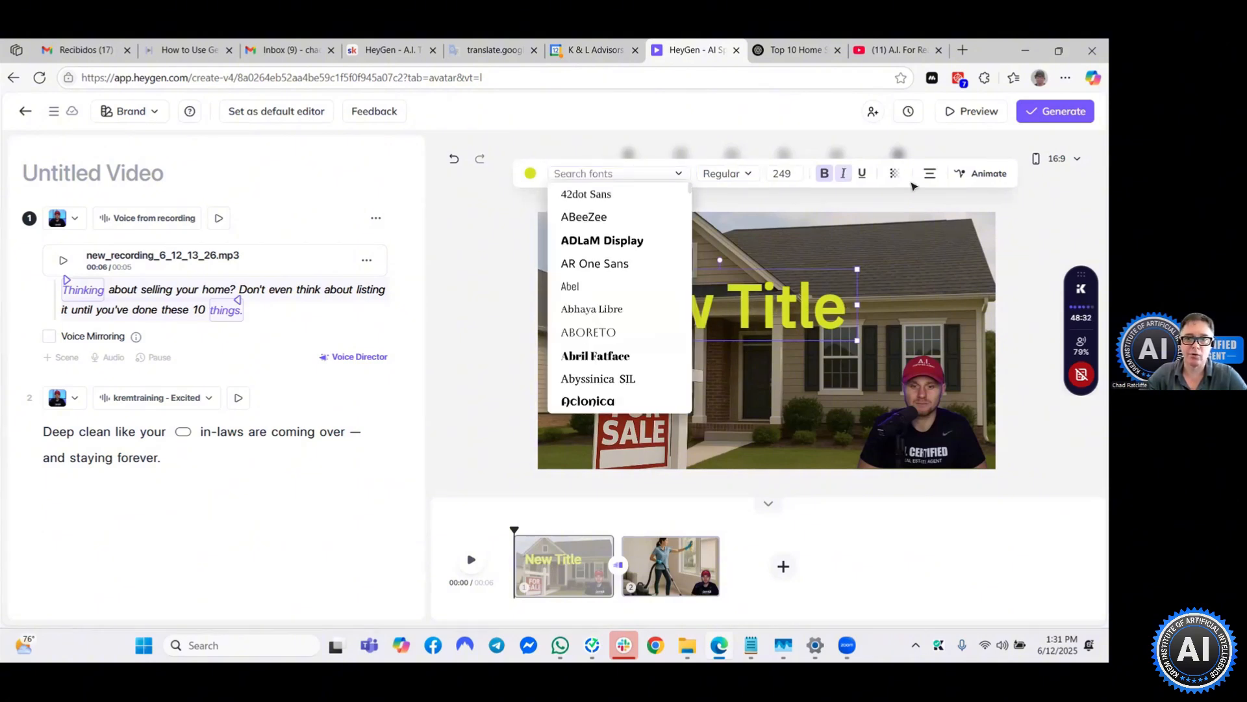
{"action": "left_click", "coordinate": [780, 249]}
Replace scene 1's title text with "10 Things!!".
{"action": "double_click", "coordinate": [761, 307]}
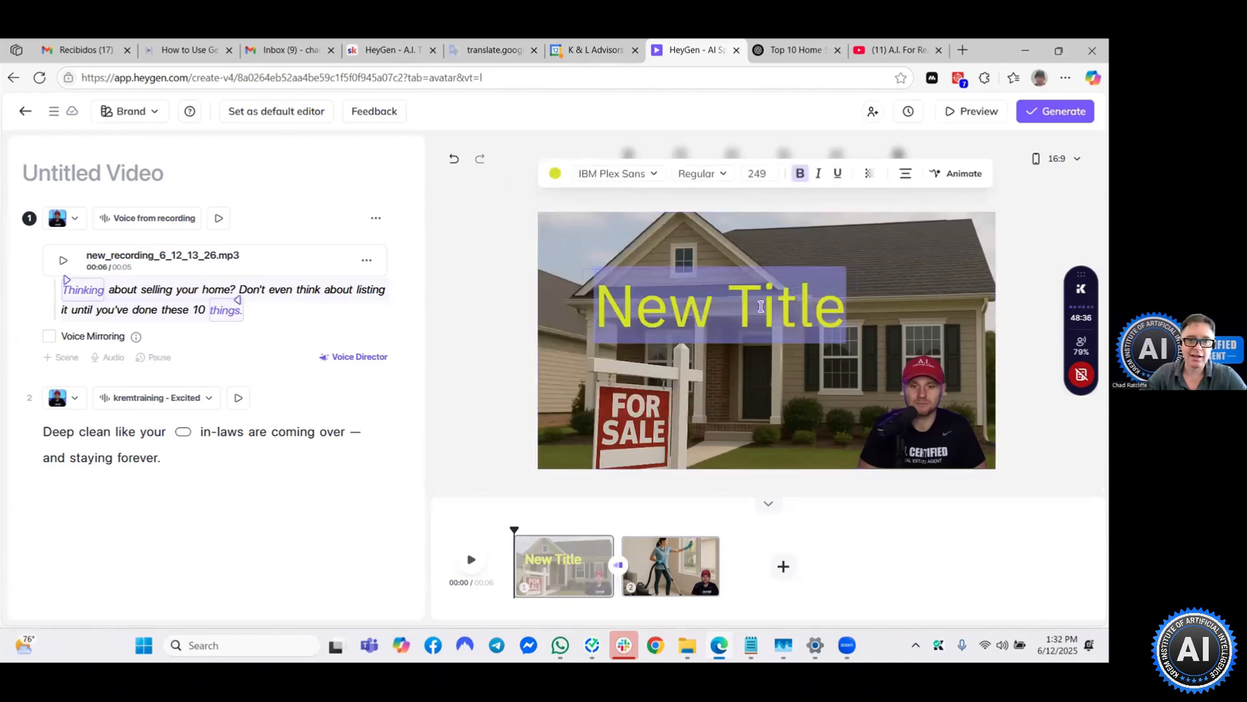
{"action": "type", "text": "10 Th"}
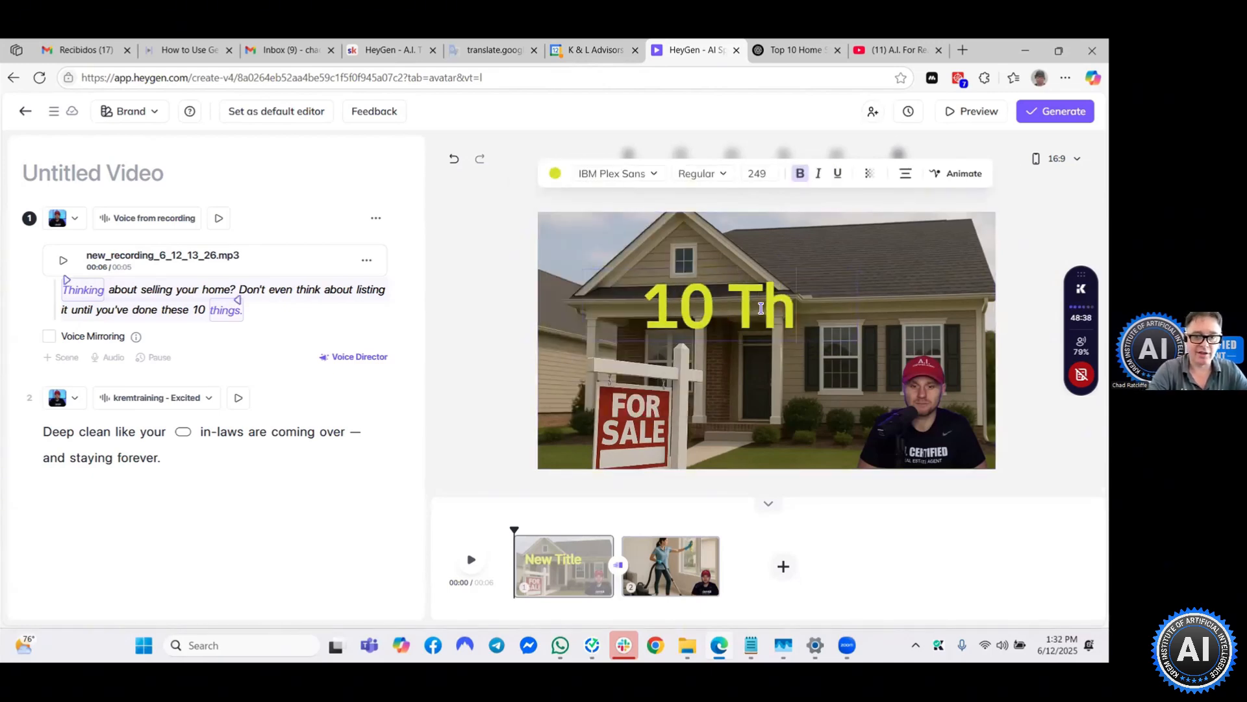
{"action": "type", "text": "ings!!"}
{"action": "left_click", "coordinate": [824, 333]}
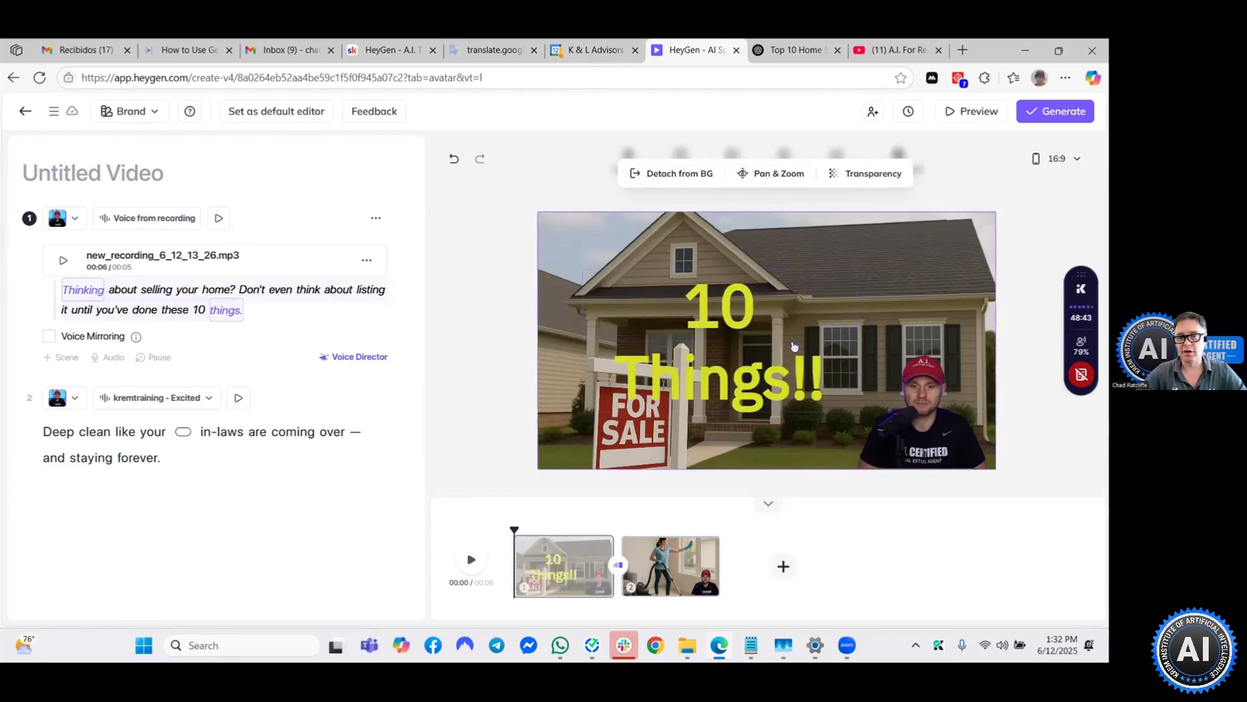
Widen the "10 Things!!" text box so the title fits on a single line.
{"action": "left_click", "coordinate": [794, 346]}
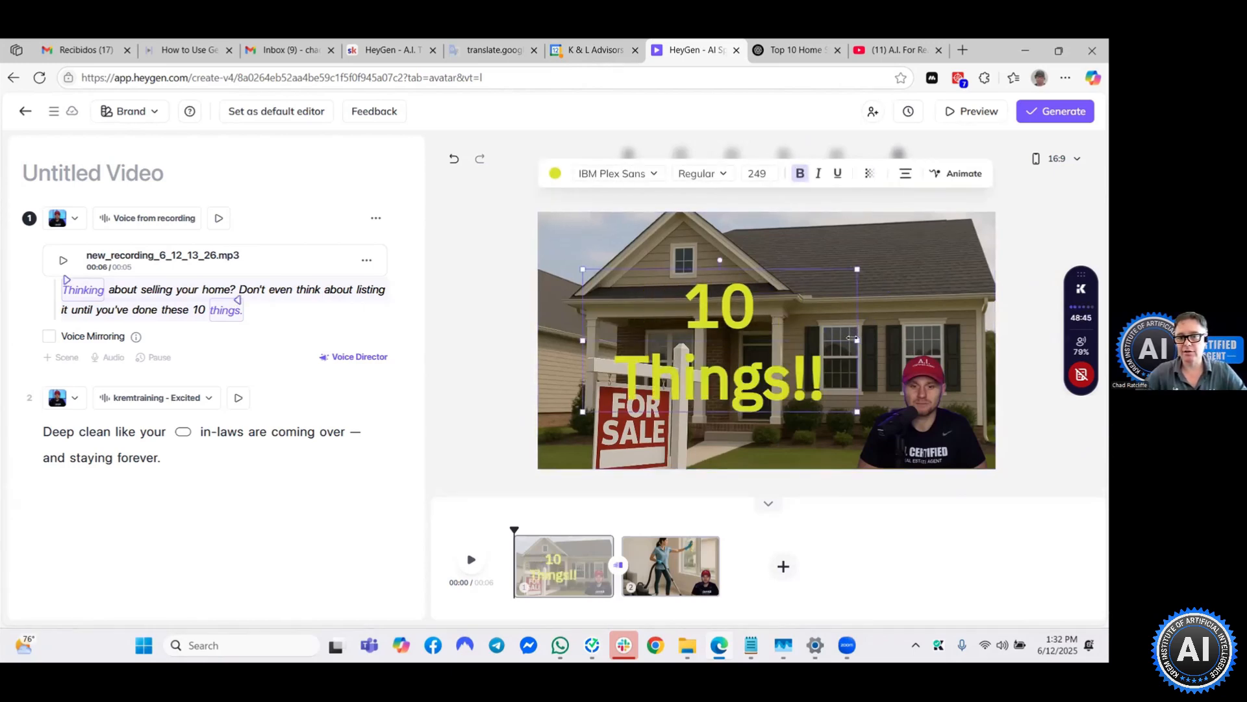
{"action": "left_click_drag", "start_coordinate": [853, 338], "coordinate": [905, 342]}
{"action": "left_click_drag", "start_coordinate": [888, 339], "coordinate": [882, 350]}
{"action": "left_click", "coordinate": [821, 364]}
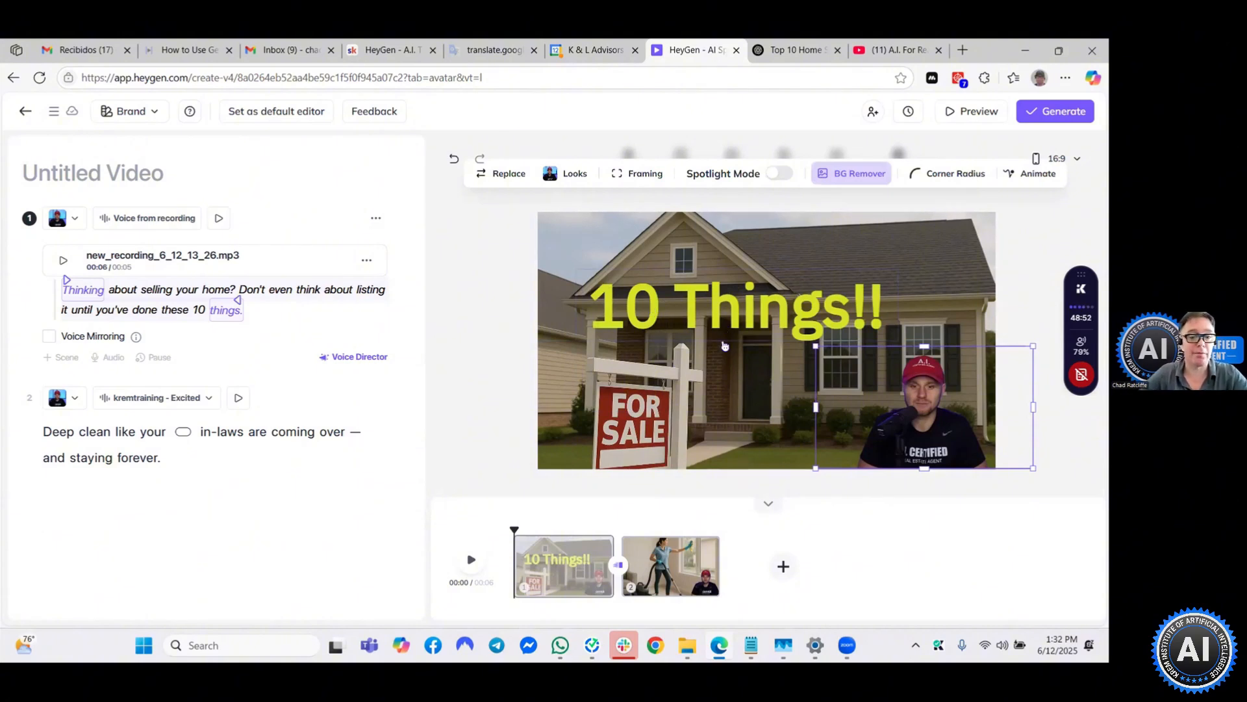
{"action": "left_click", "coordinate": [834, 235]}
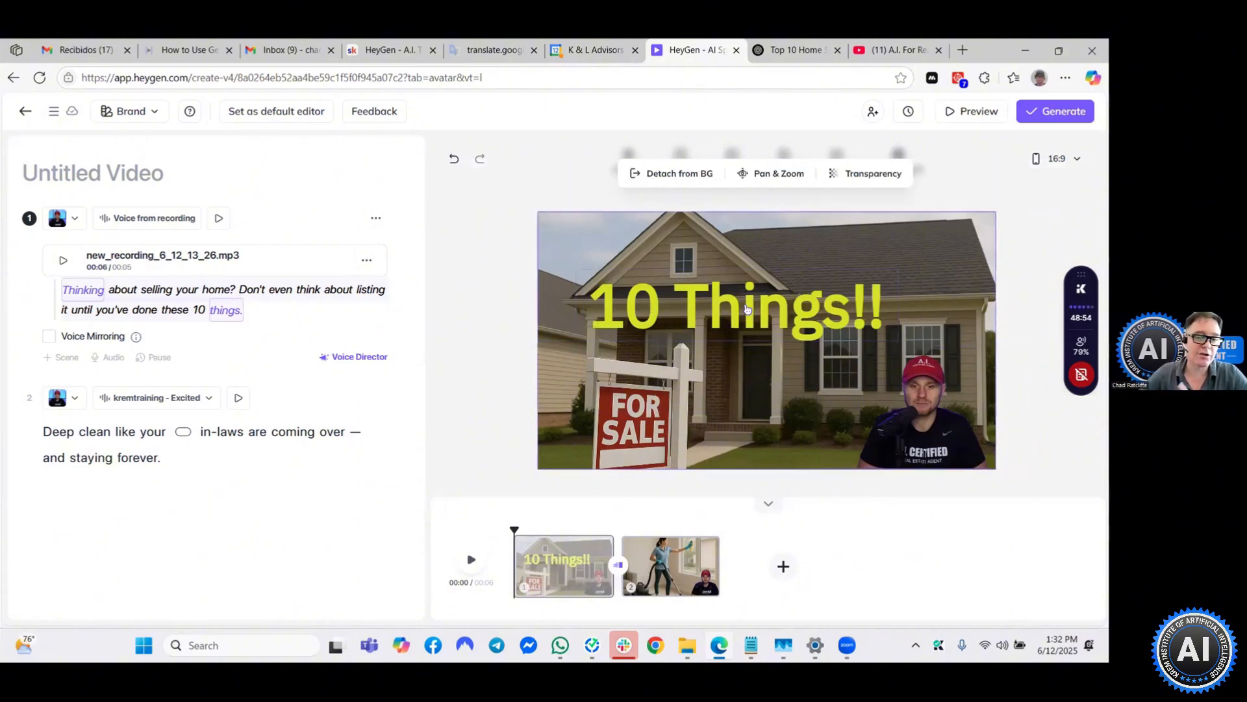
Shift the title's start marker to a later word in scene 1's spoken line and preview its timing on the timeline.
{"action": "left_click", "coordinate": [775, 298]}
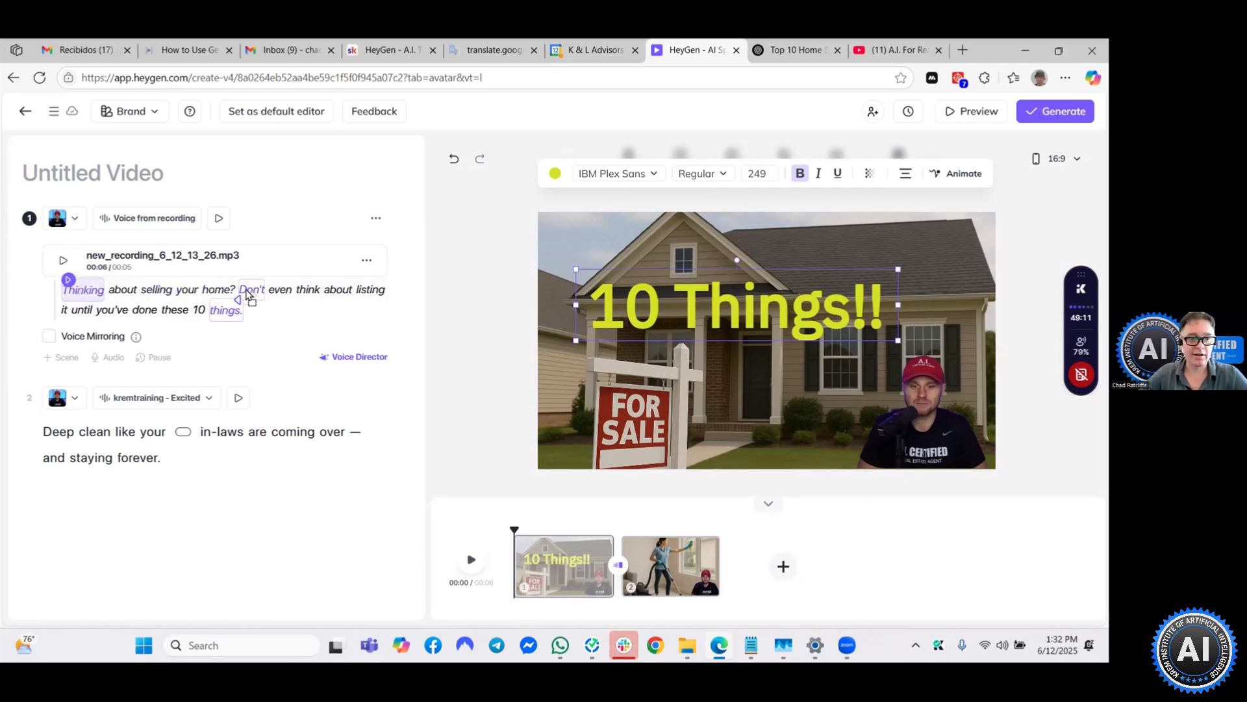
{"action": "left_click", "coordinate": [471, 559]}
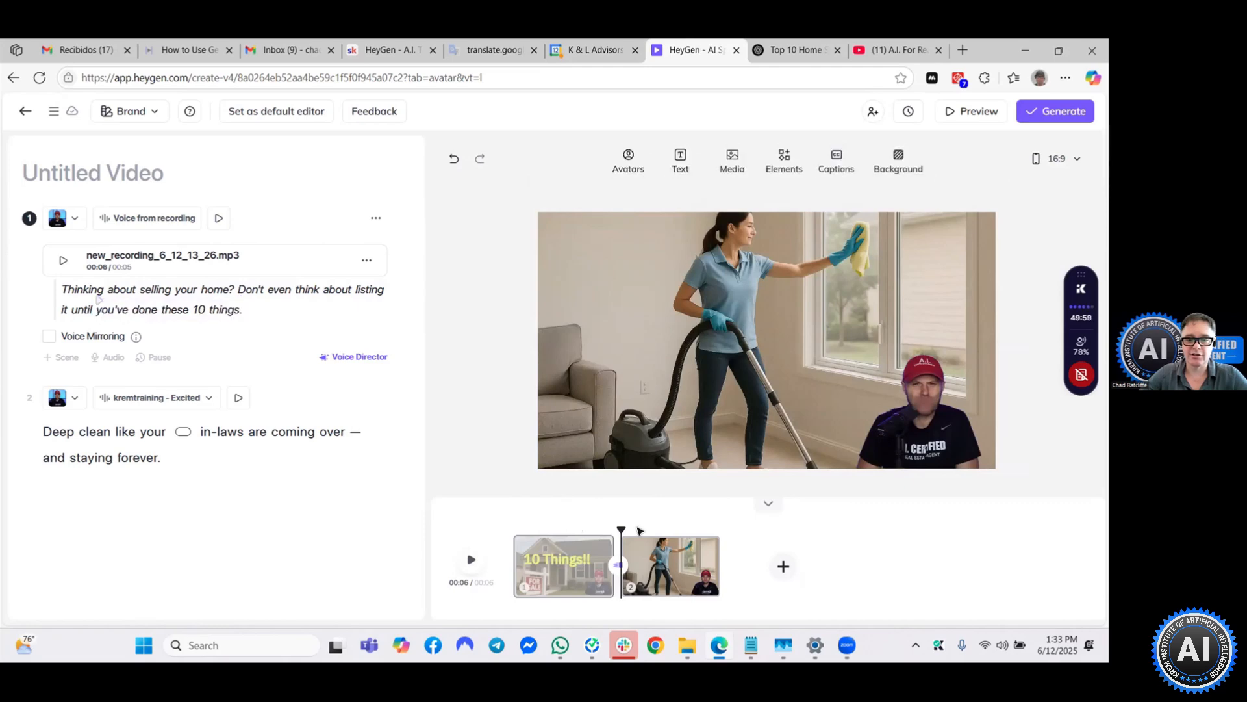
{"action": "left_click", "coordinate": [582, 555]}
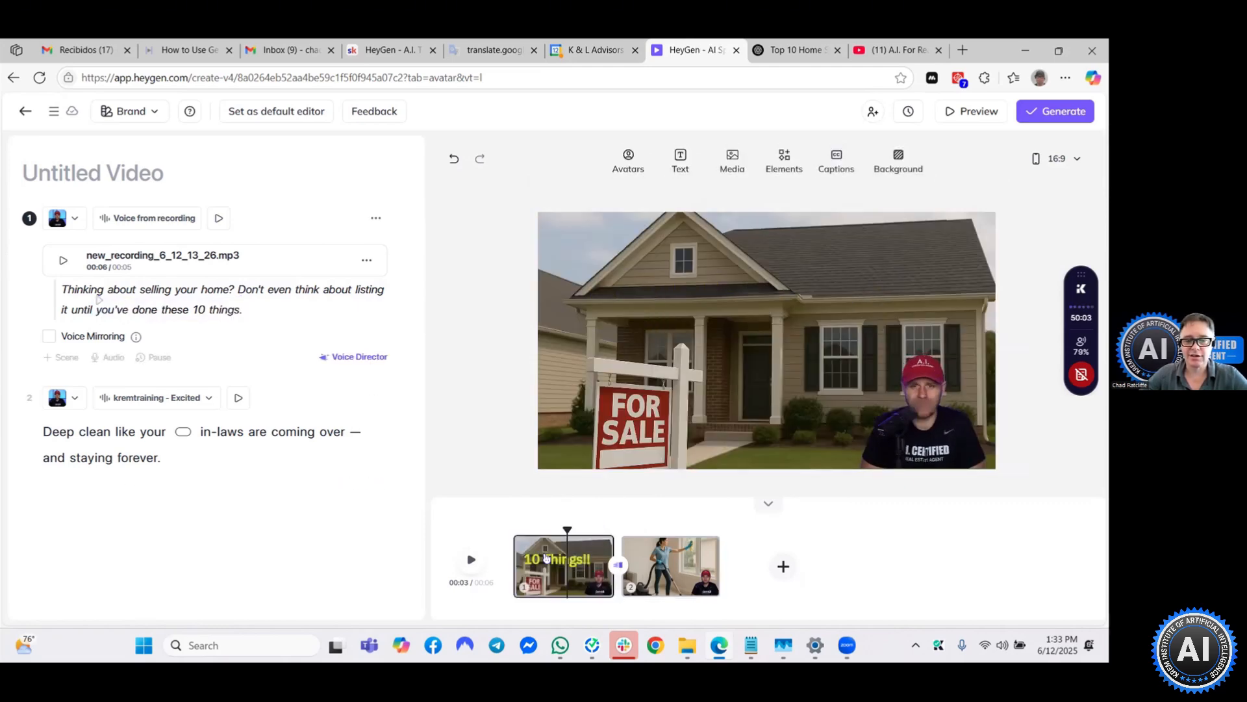
{"action": "left_click_drag", "start_coordinate": [562, 526], "coordinate": [591, 536]}
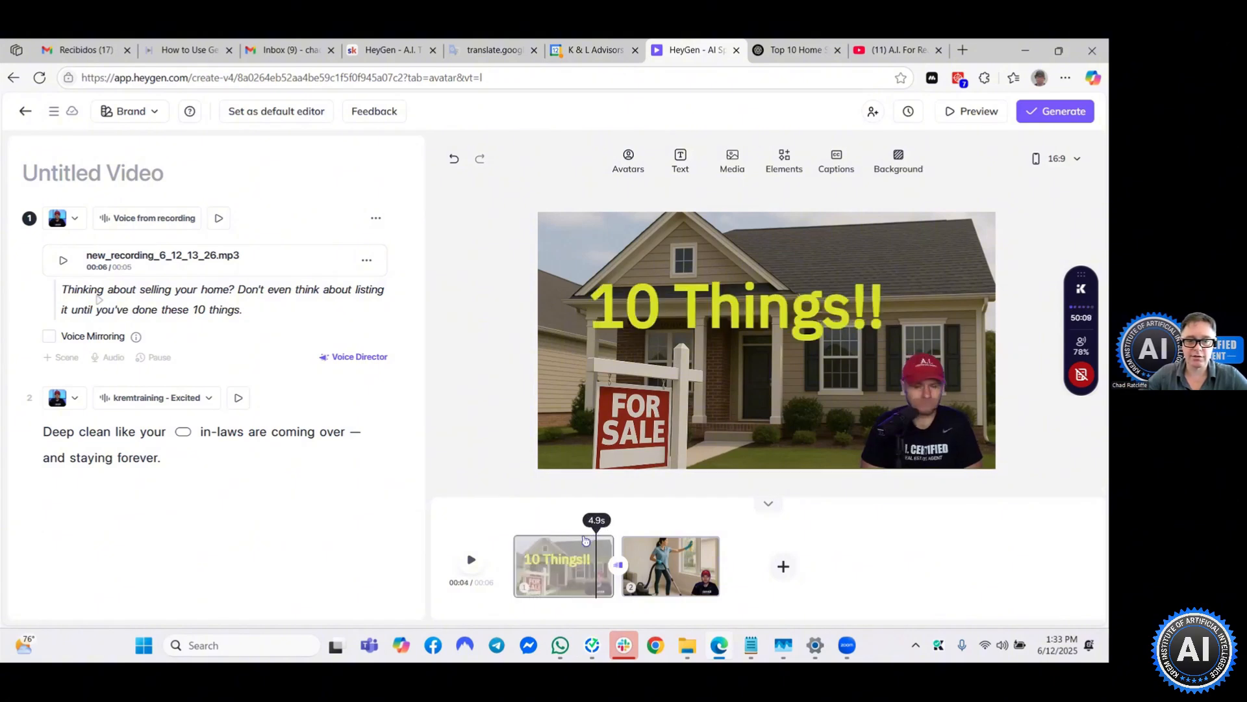
Apply a Zoom In entrance animation to scene 1's "10 Things!!" title and review the words it can enter at.
{"action": "double_click", "coordinate": [702, 297]}
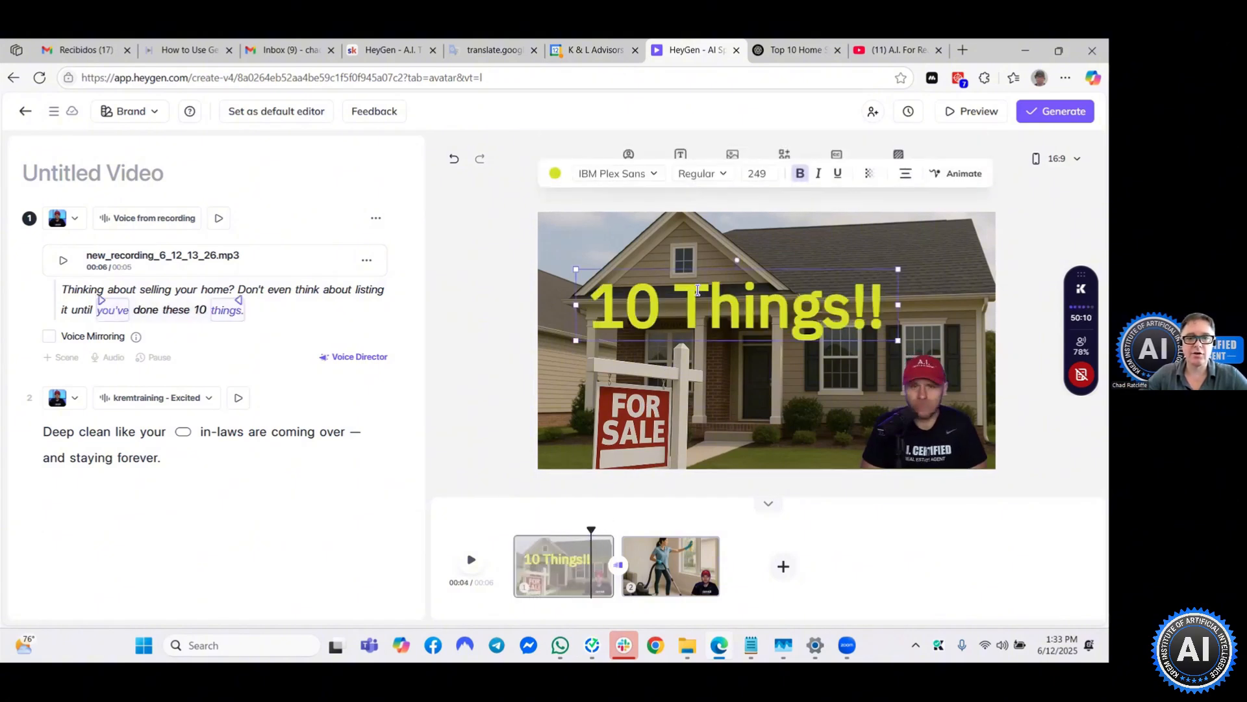
{"action": "left_click", "coordinate": [955, 175]}
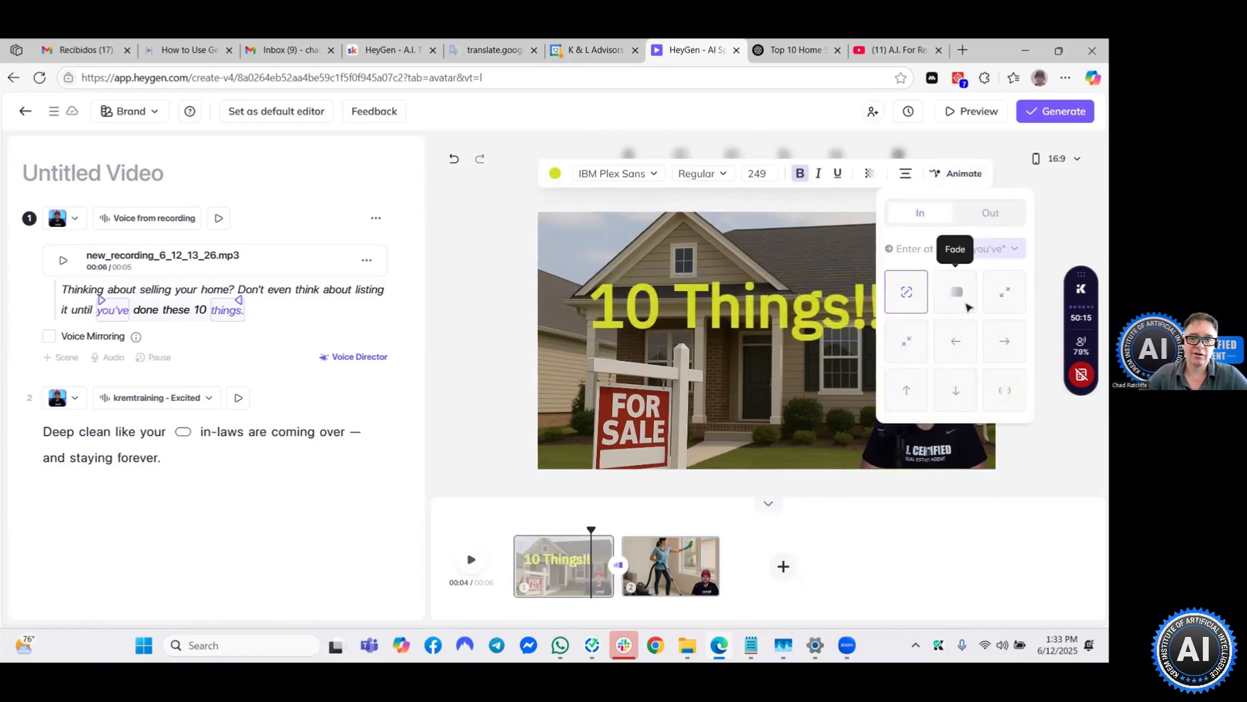
{"action": "left_click", "coordinate": [1004, 291]}
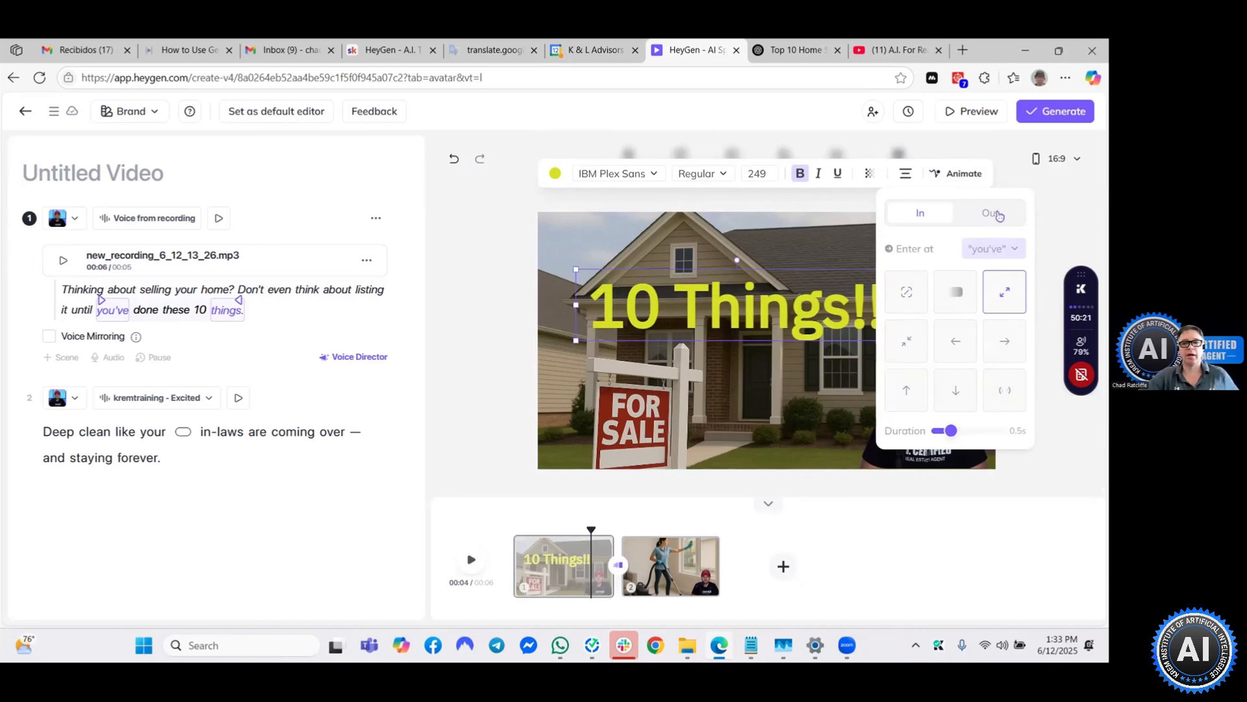
{"action": "left_click", "coordinate": [1007, 247]}
{"action": "scroll", "coordinate": [994, 296], "scroll_direction": "down", "scroll_amount": 3}
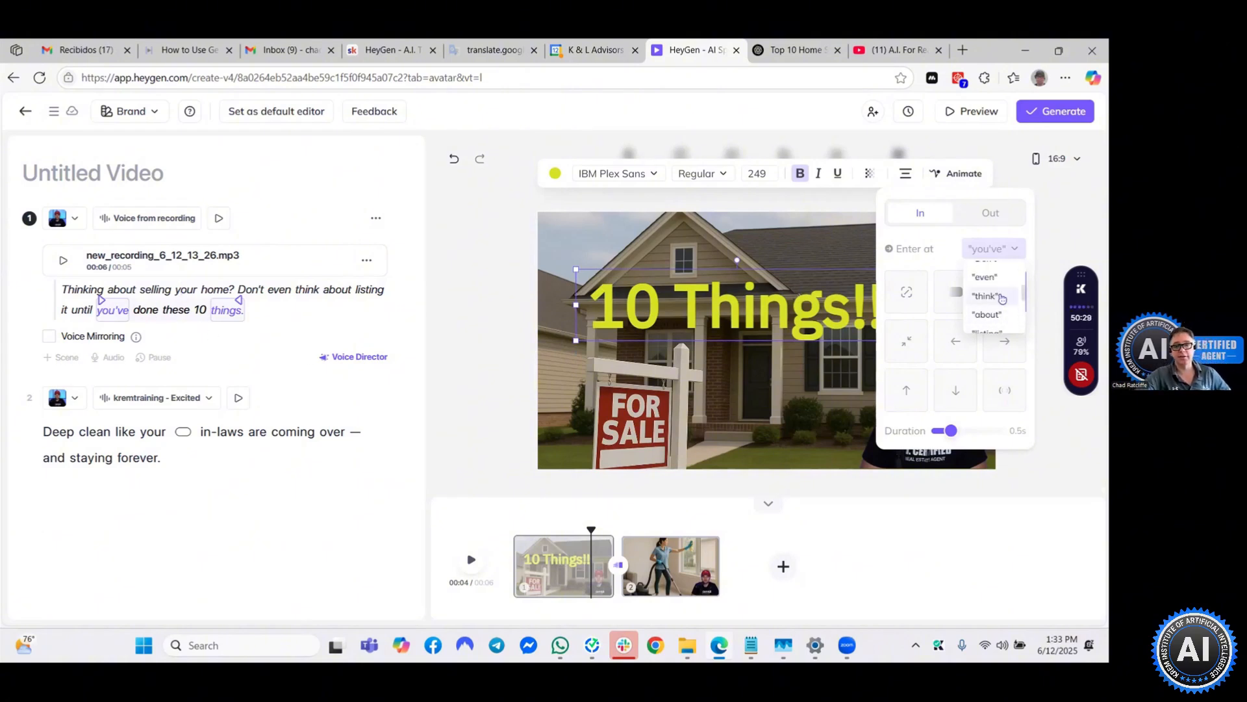
{"action": "left_click", "coordinate": [887, 508]}
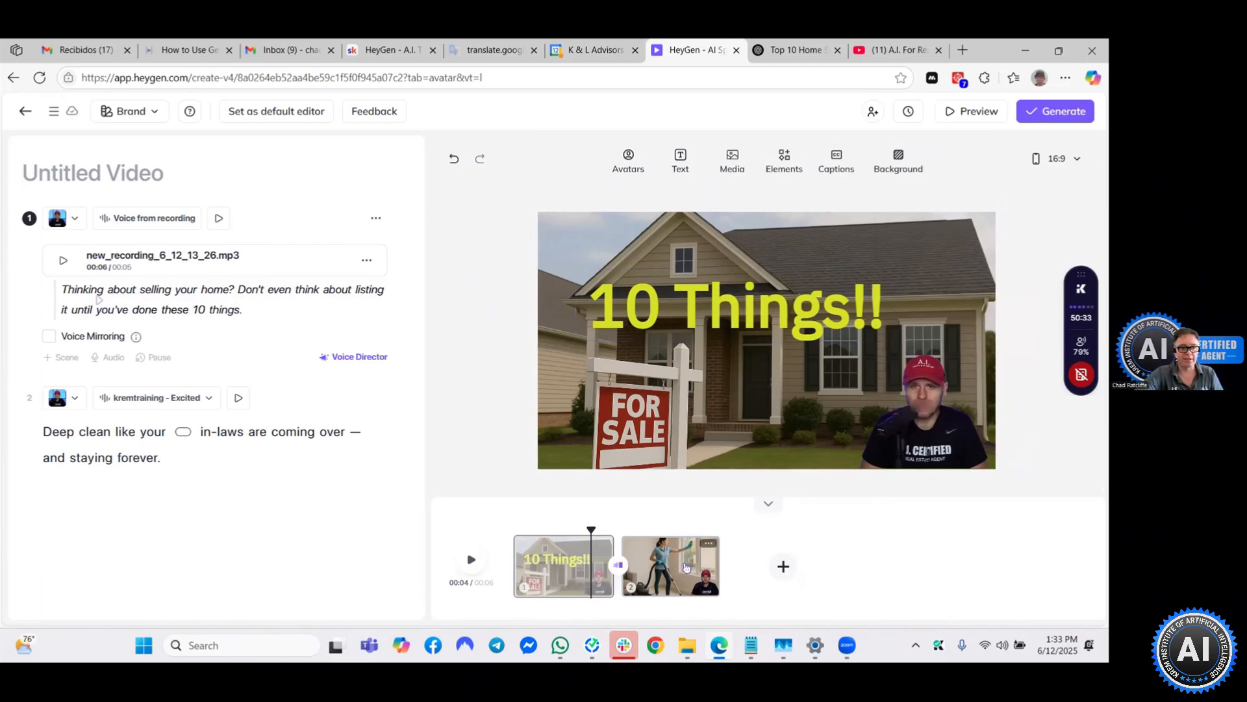
Look through the shapes, frames and stickers available in the elements library.
{"action": "left_click", "coordinate": [785, 161]}
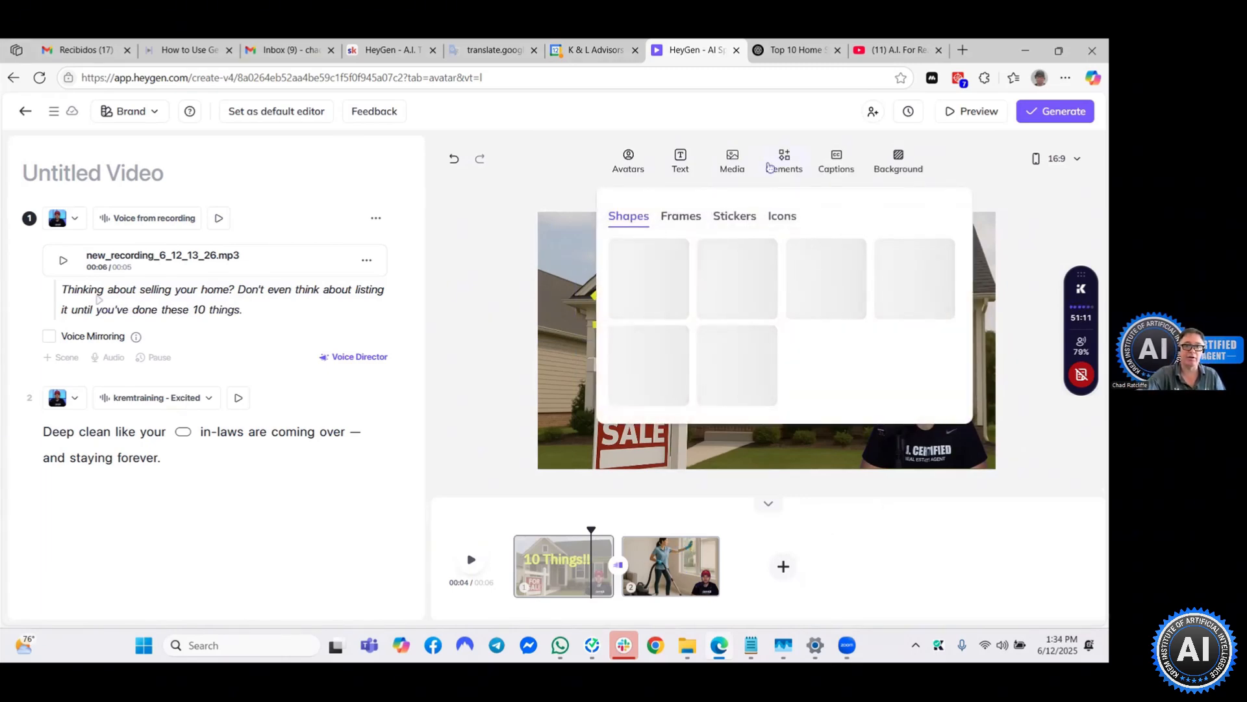
{"action": "left_click", "coordinate": [707, 221]}
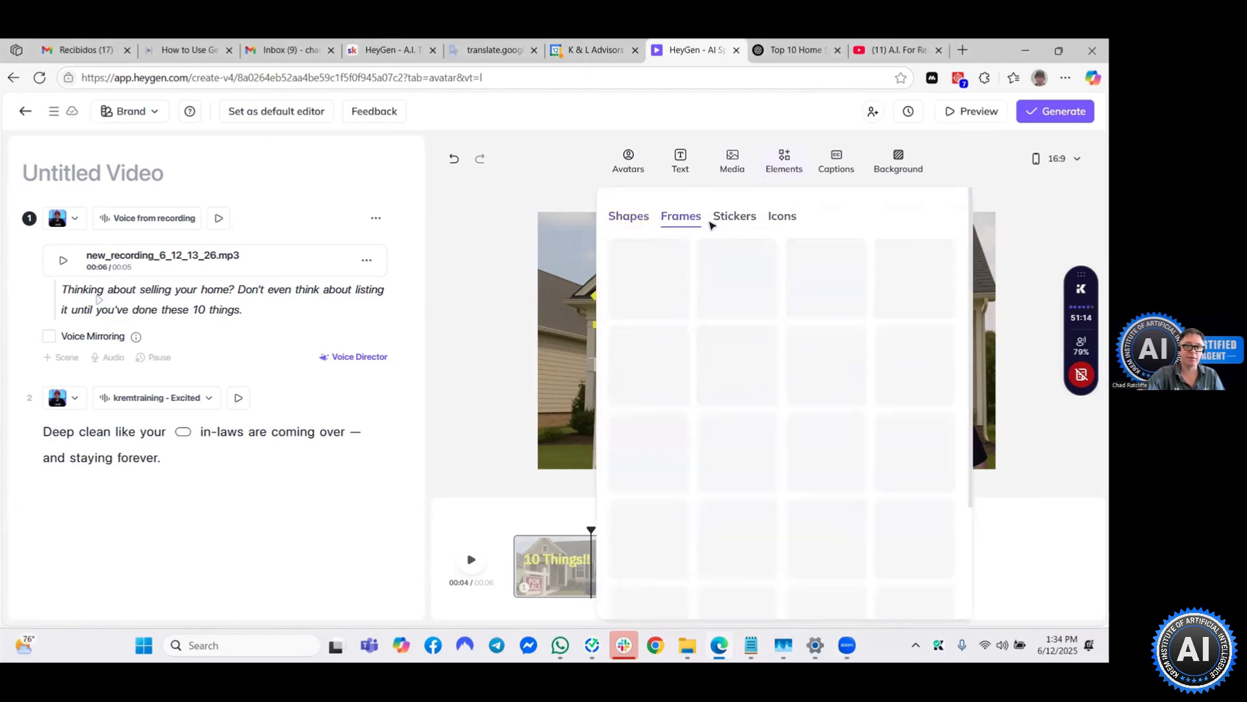
{"action": "left_click", "coordinate": [746, 219]}
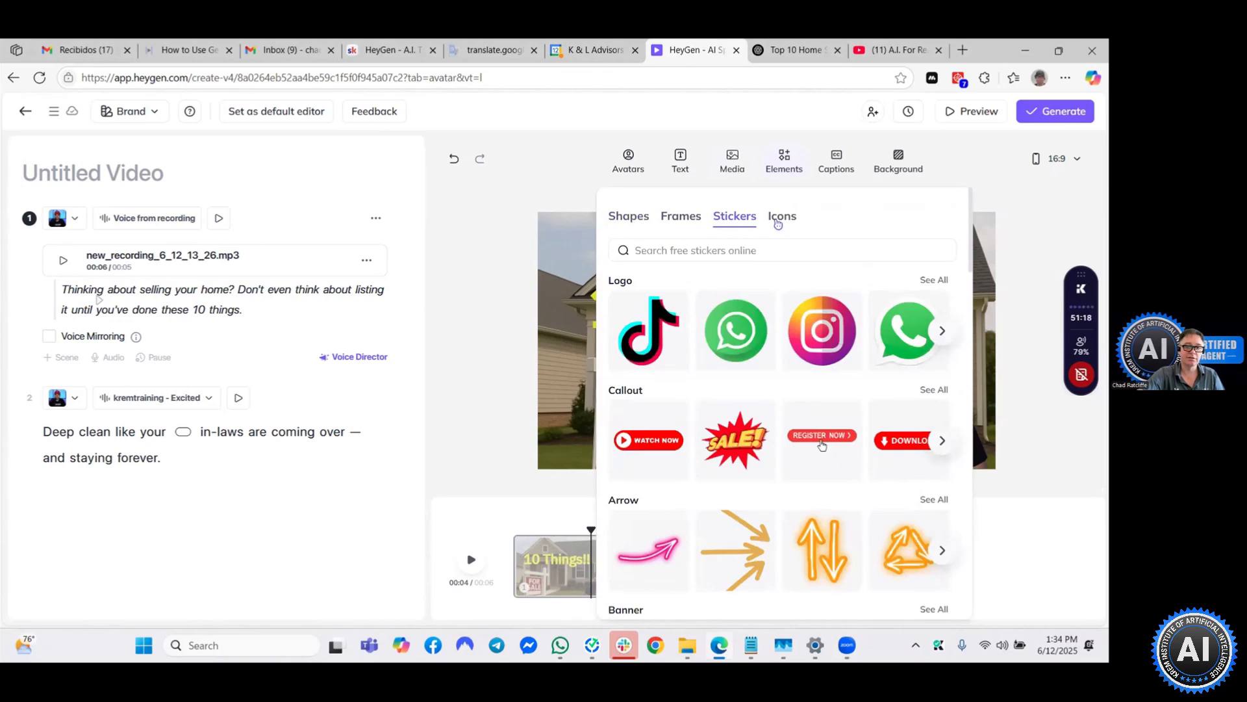
{"action": "scroll", "coordinate": [785, 437], "scroll_direction": "down", "scroll_amount": 2}
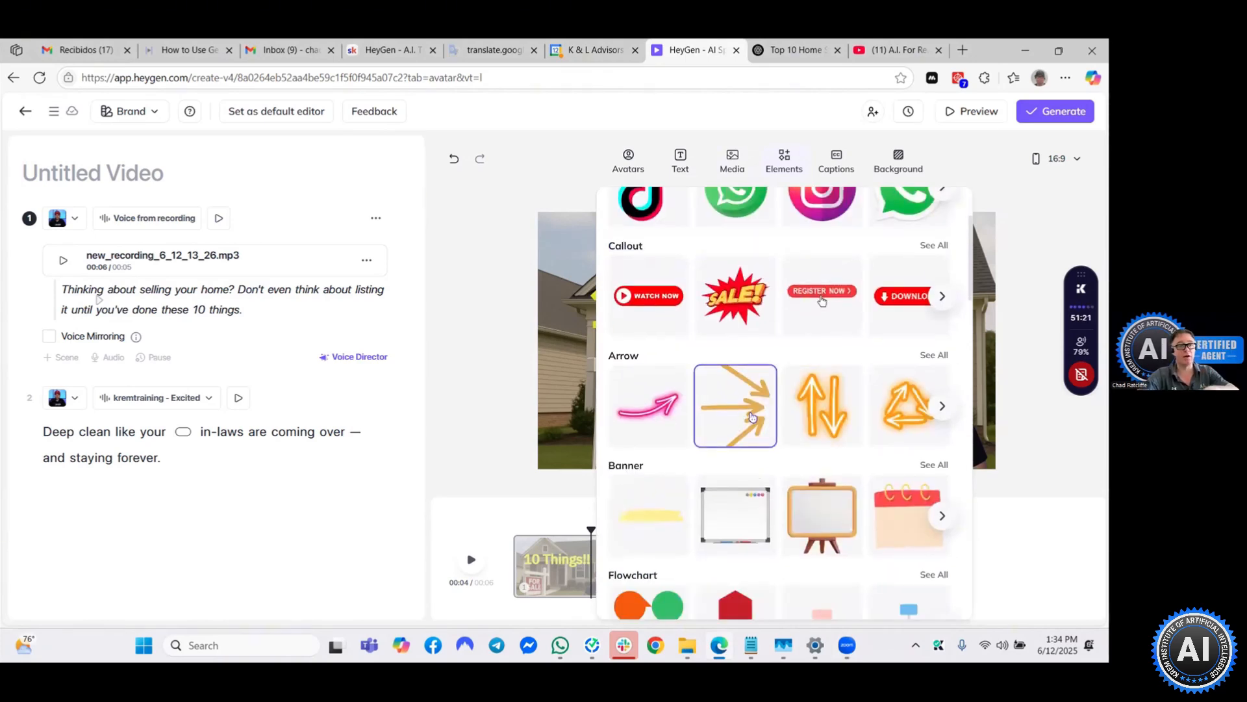
{"action": "left_click", "coordinate": [506, 227]}
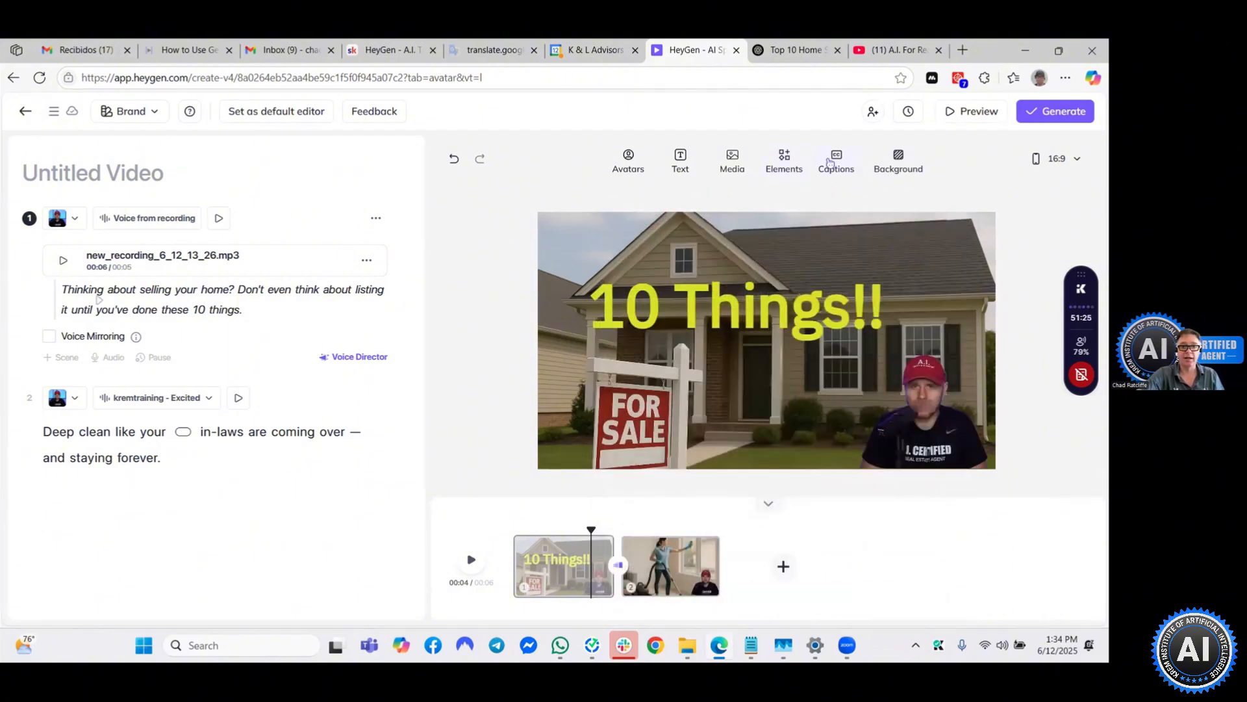
Browse the available caption styles without applying one.
{"action": "left_click", "coordinate": [834, 160]}
{"action": "scroll", "coordinate": [769, 583], "scroll_direction": "down", "scroll_amount": 3}
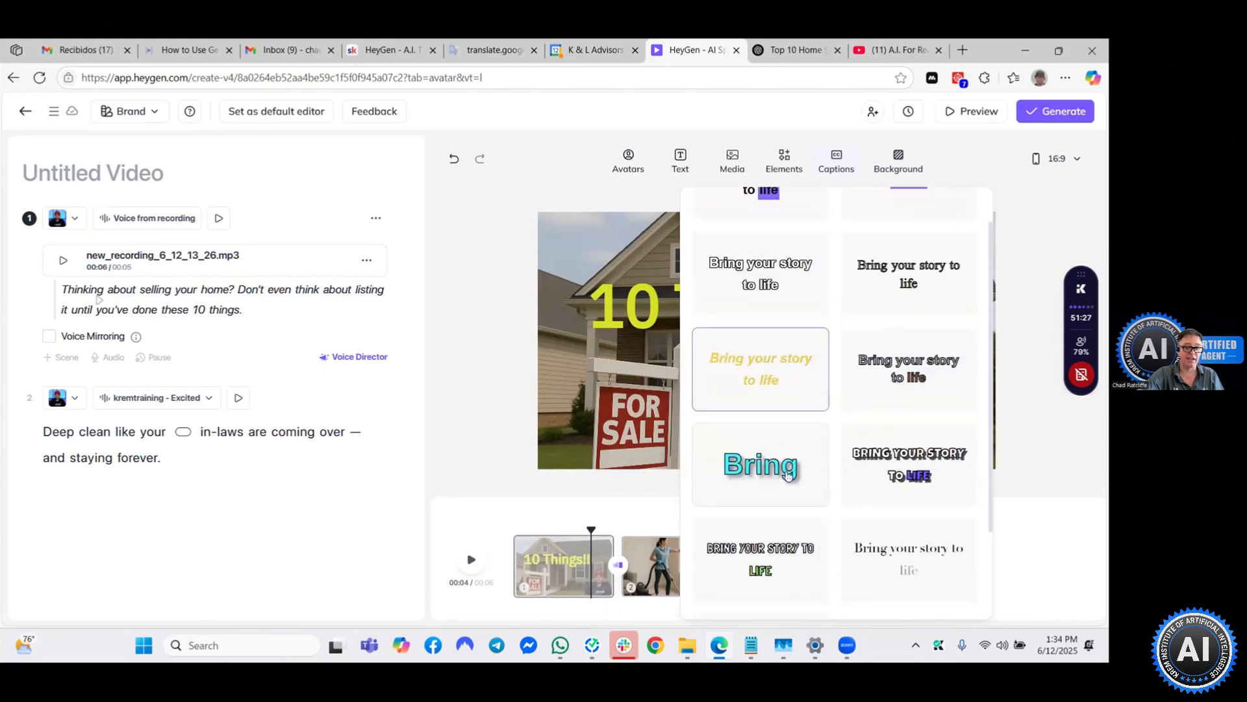
{"action": "scroll", "coordinate": [882, 406], "scroll_direction": "up", "scroll_amount": 2}
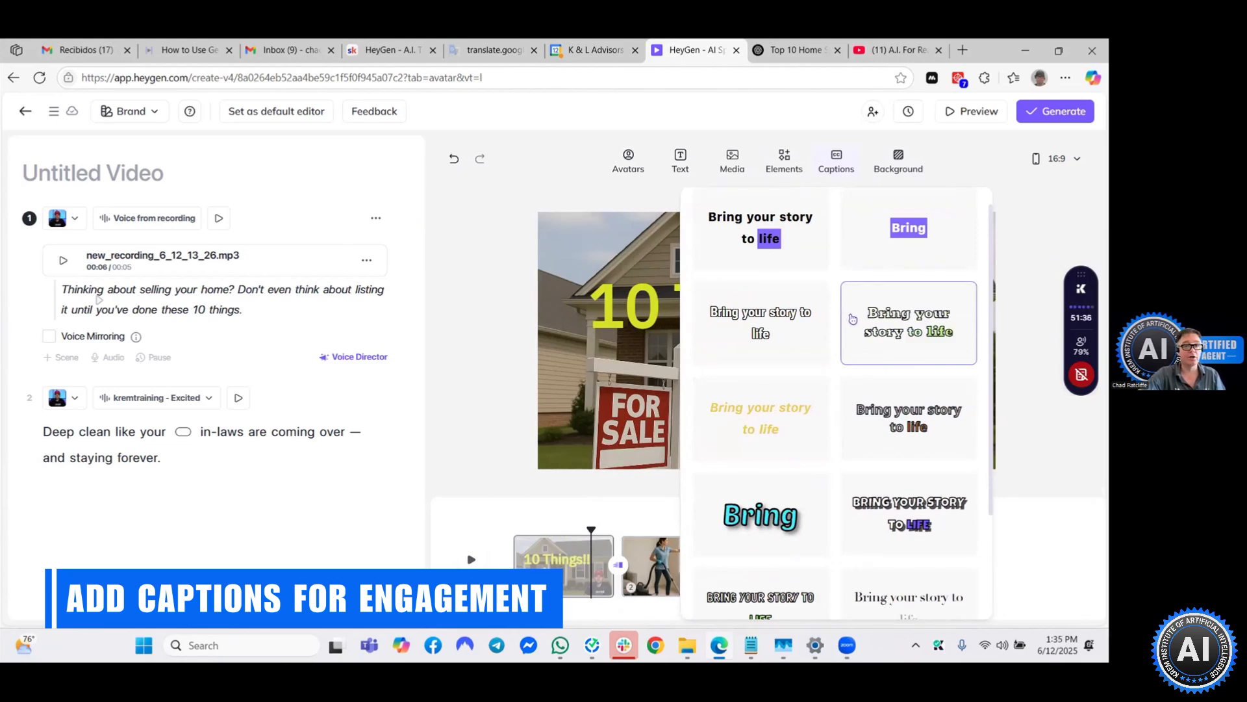
{"action": "left_click", "coordinate": [466, 390]}
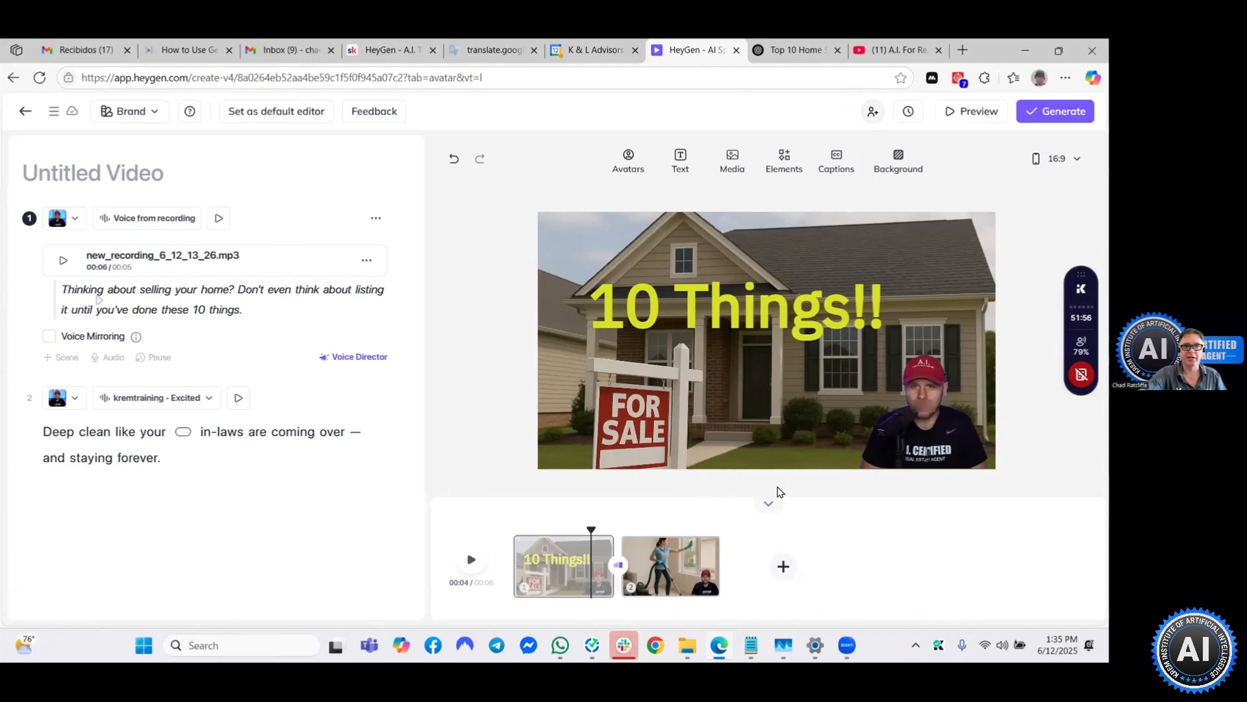
Switch to the ChatGPT script and copy the Scene 12 call-to-action voice text about the free home-selling guide.
{"action": "left_click", "coordinate": [785, 43]}
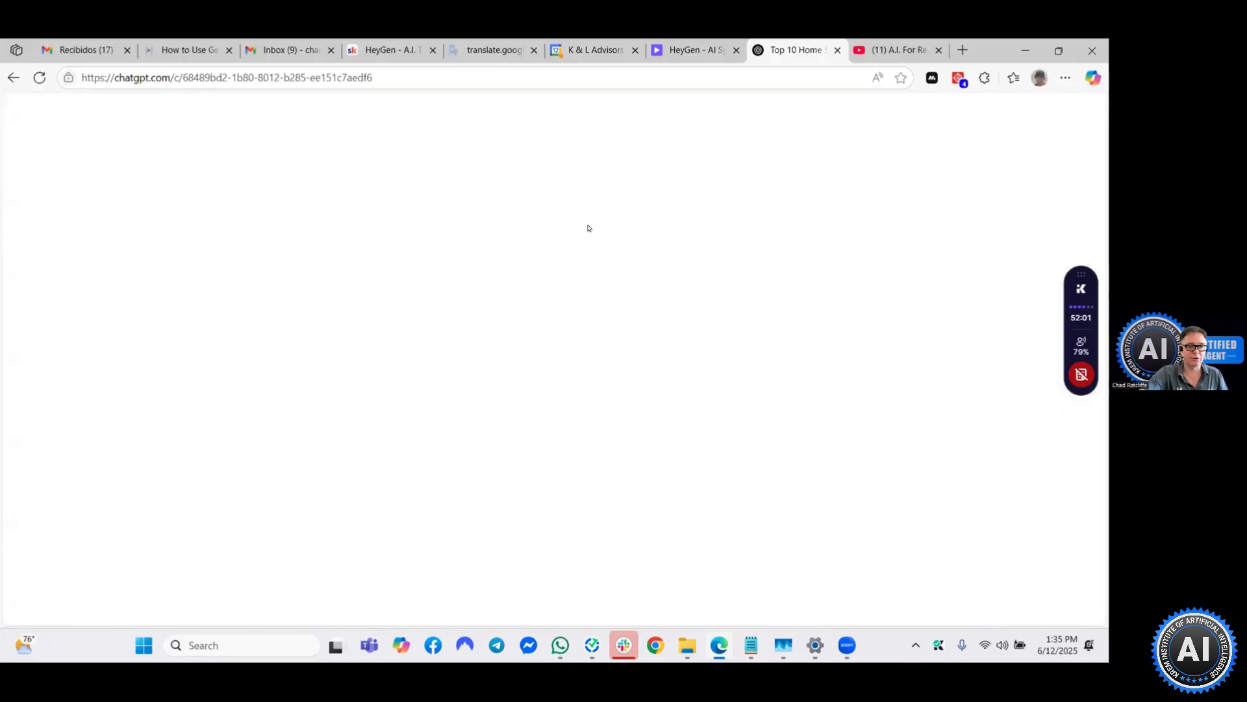
{"action": "scroll", "coordinate": [660, 351], "scroll_direction": "down", "scroll_amount": 3}
{"action": "scroll", "coordinate": [660, 345], "scroll_direction": "down", "scroll_amount": 15}
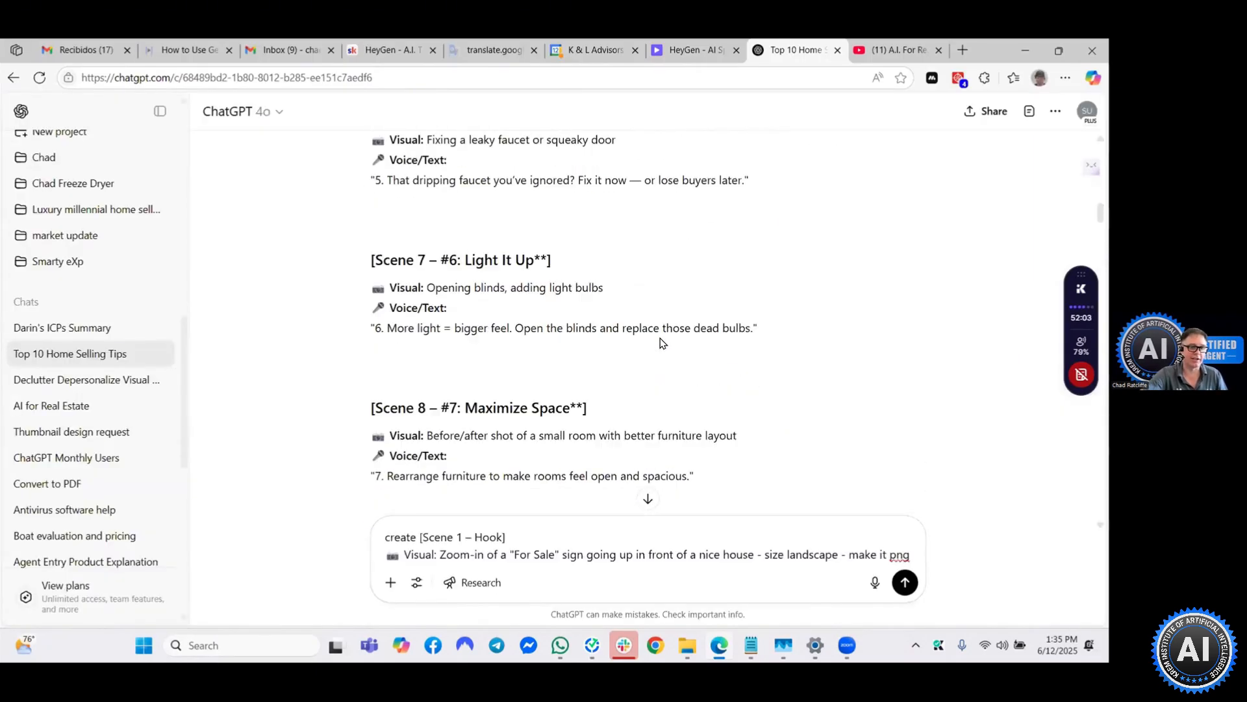
{"action": "scroll", "coordinate": [667, 335], "scroll_direction": "down", "scroll_amount": 2}
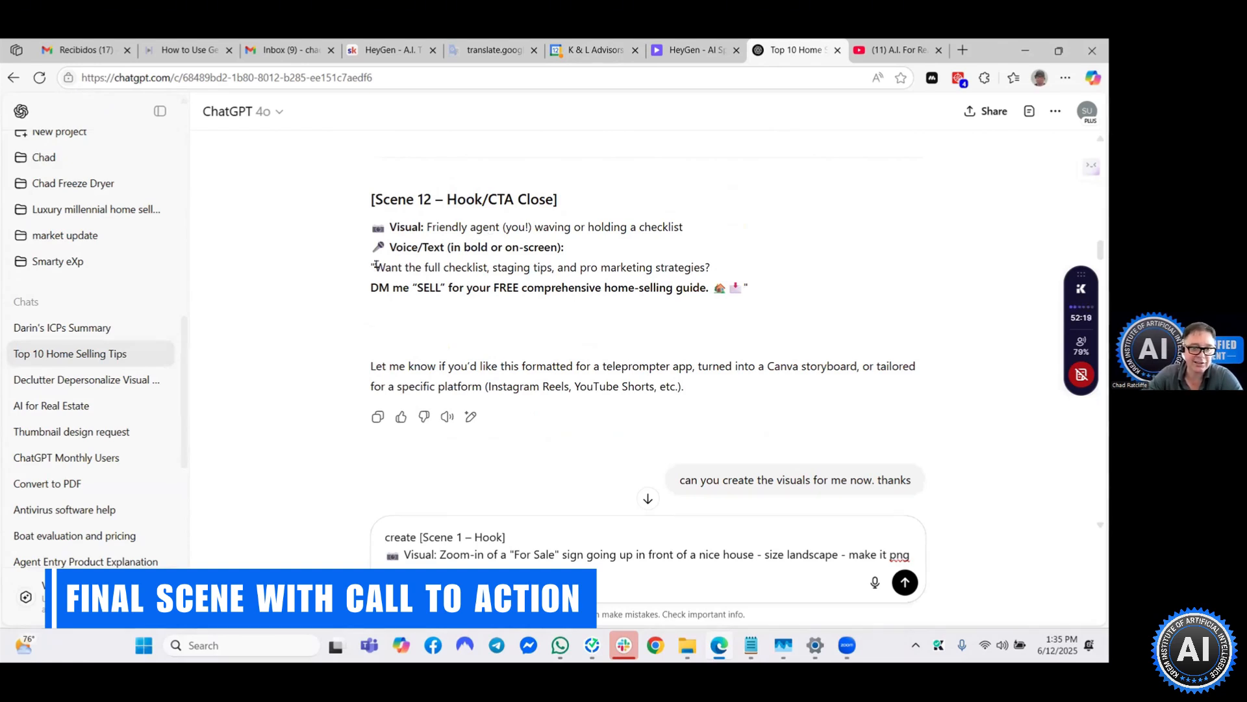
{"action": "left_click_drag", "start_coordinate": [371, 261], "coordinate": [741, 296]}
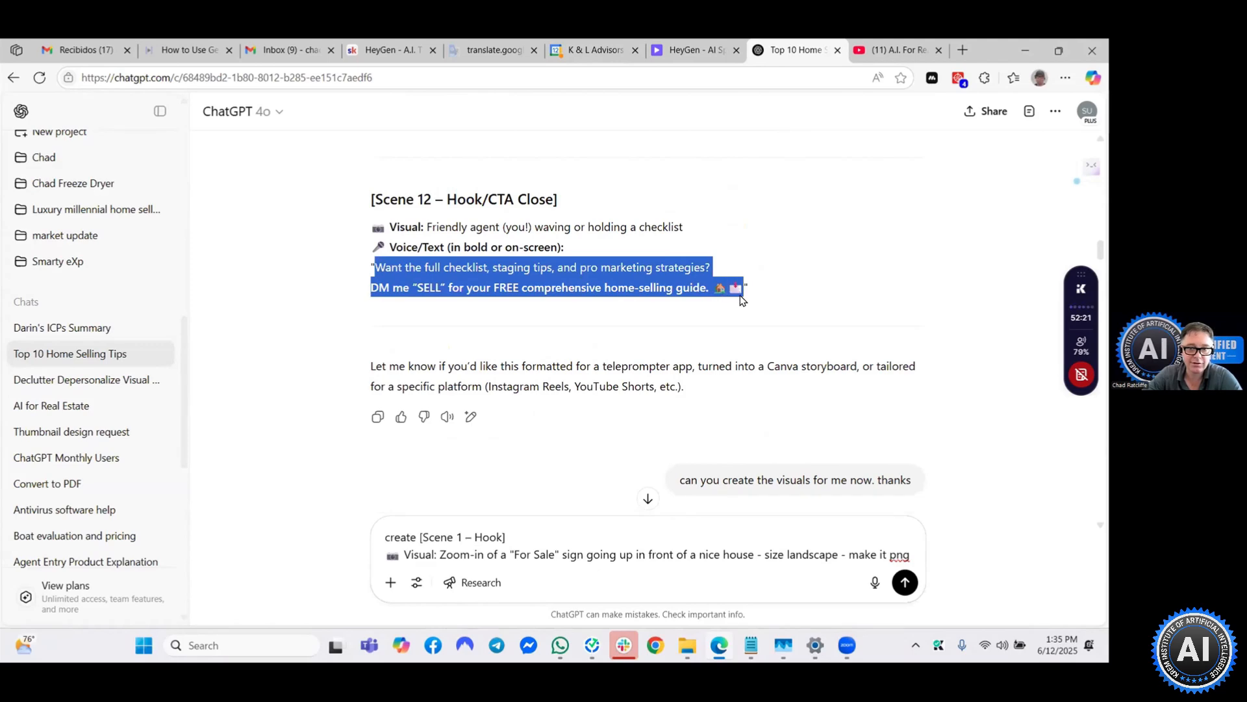
{"action": "right_click", "coordinate": [739, 296]}
{"action": "left_click", "coordinate": [735, 294]}
Return to the HeyGen project and add blank scenes 3 and 4 after scene 2.
{"action": "left_click", "coordinate": [692, 52]}
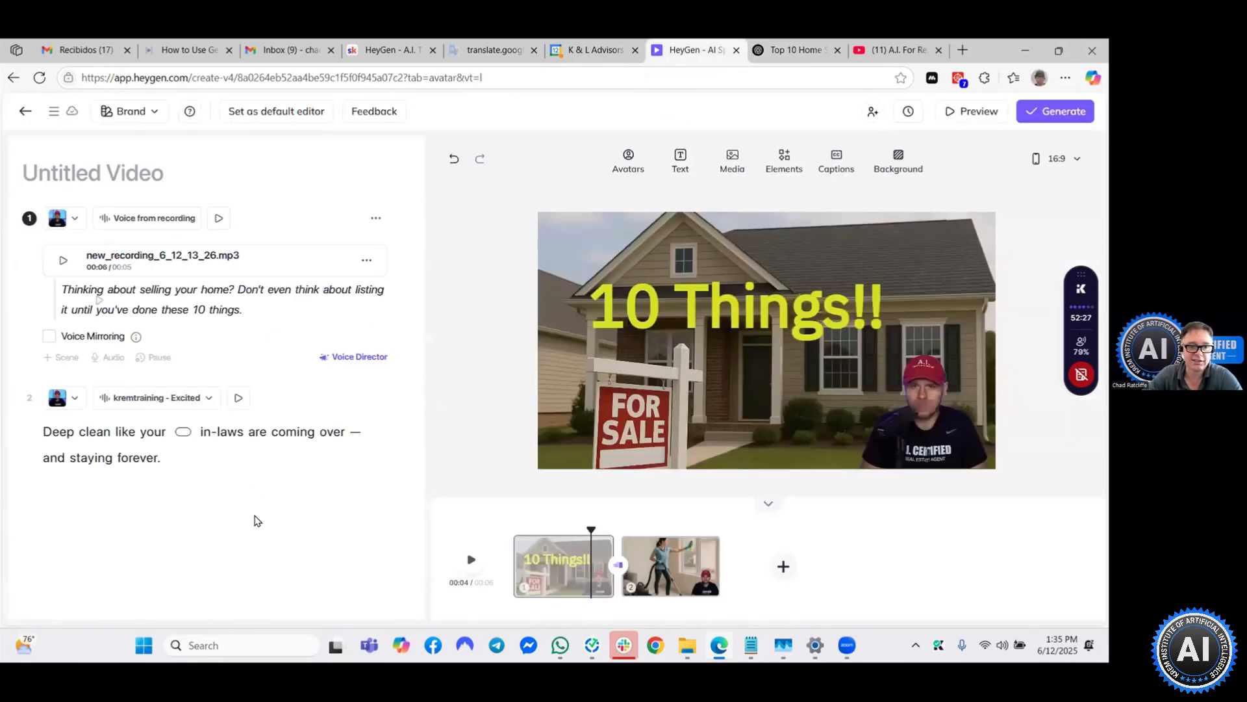
{"action": "left_click", "coordinate": [783, 566]}
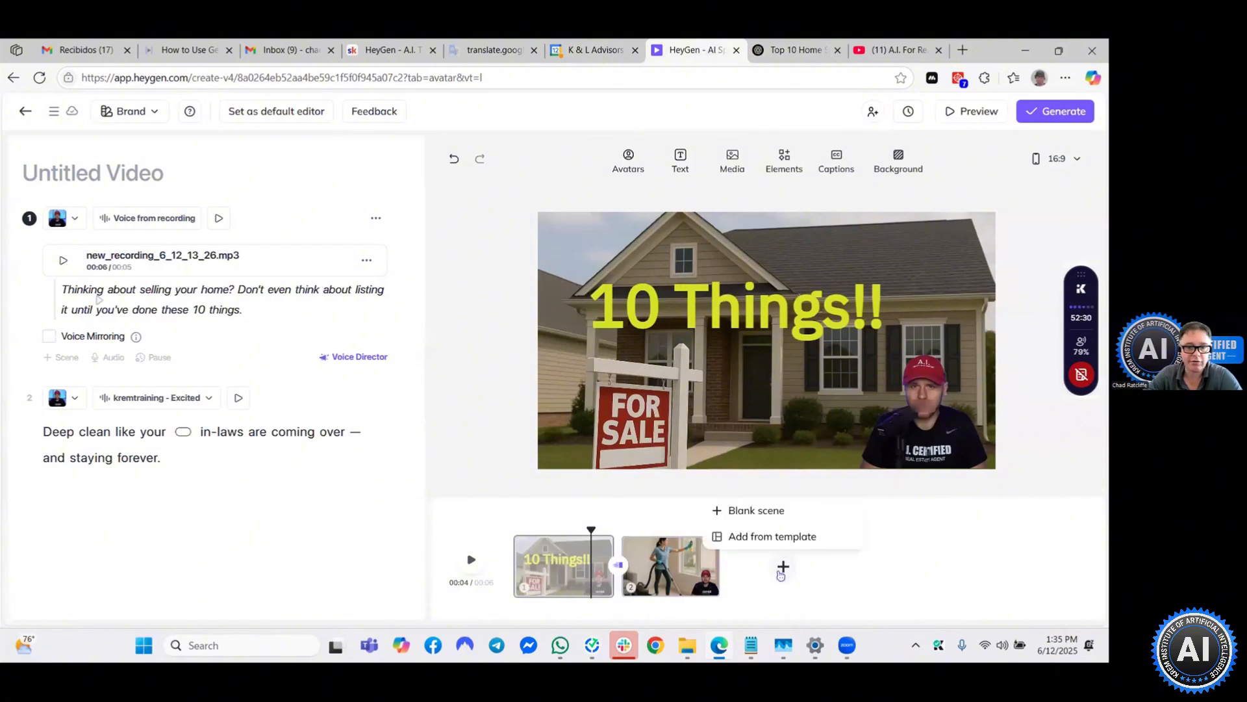
{"action": "double_click", "coordinate": [754, 509]}
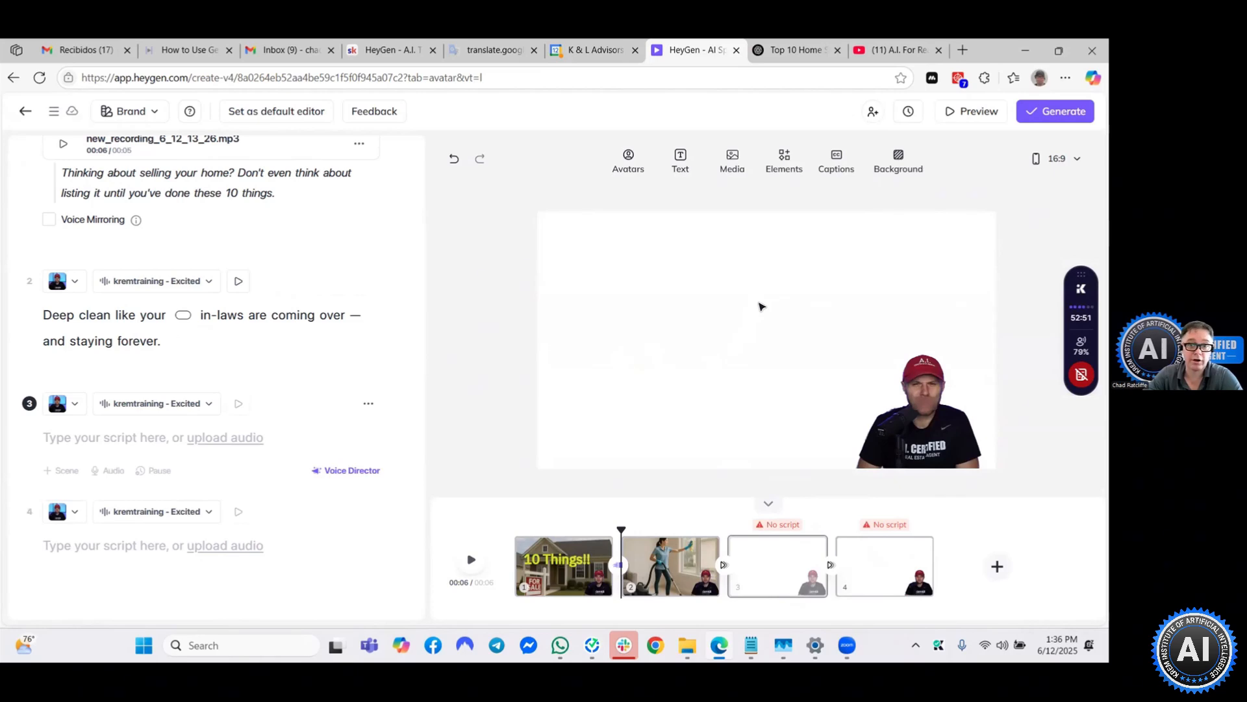
Insert the uploaded image of the waving man in a suit with a checklist into scene 3 and set it as the background.
{"action": "left_click", "coordinate": [728, 172]}
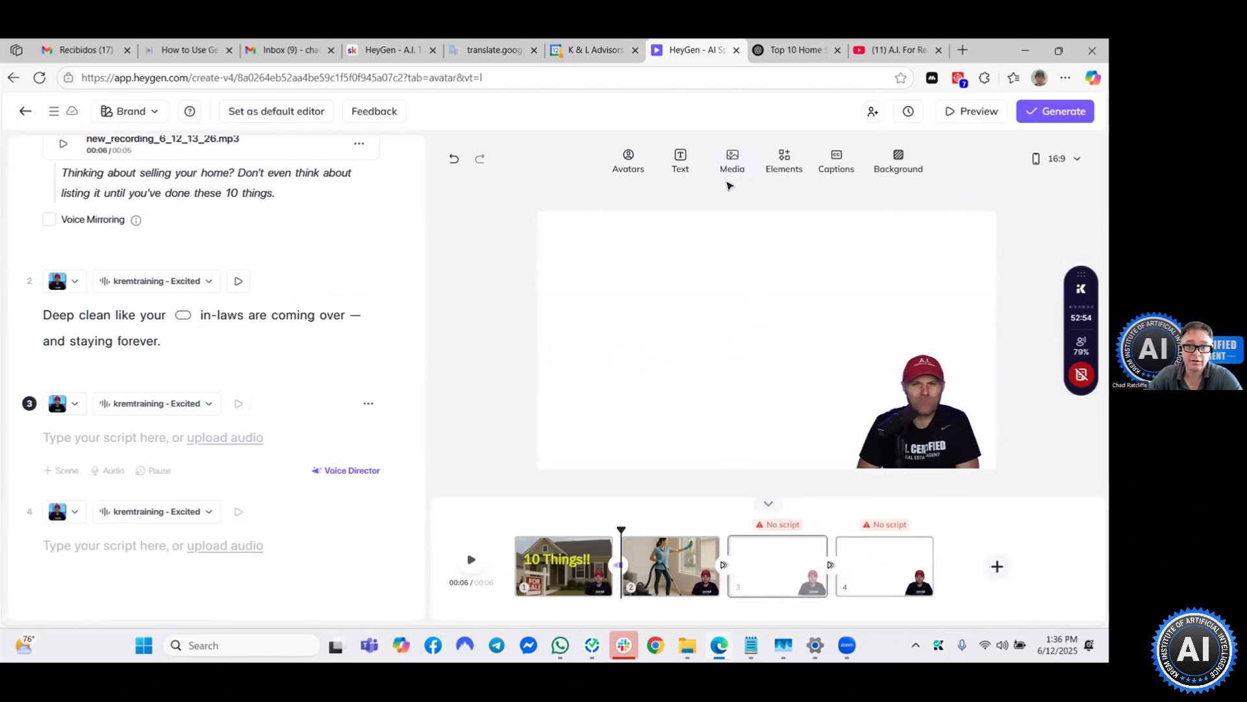
{"action": "scroll", "coordinate": [729, 354], "scroll_direction": "down", "scroll_amount": 3}
{"action": "scroll", "coordinate": [729, 355], "scroll_direction": "down", "scroll_amount": 5}
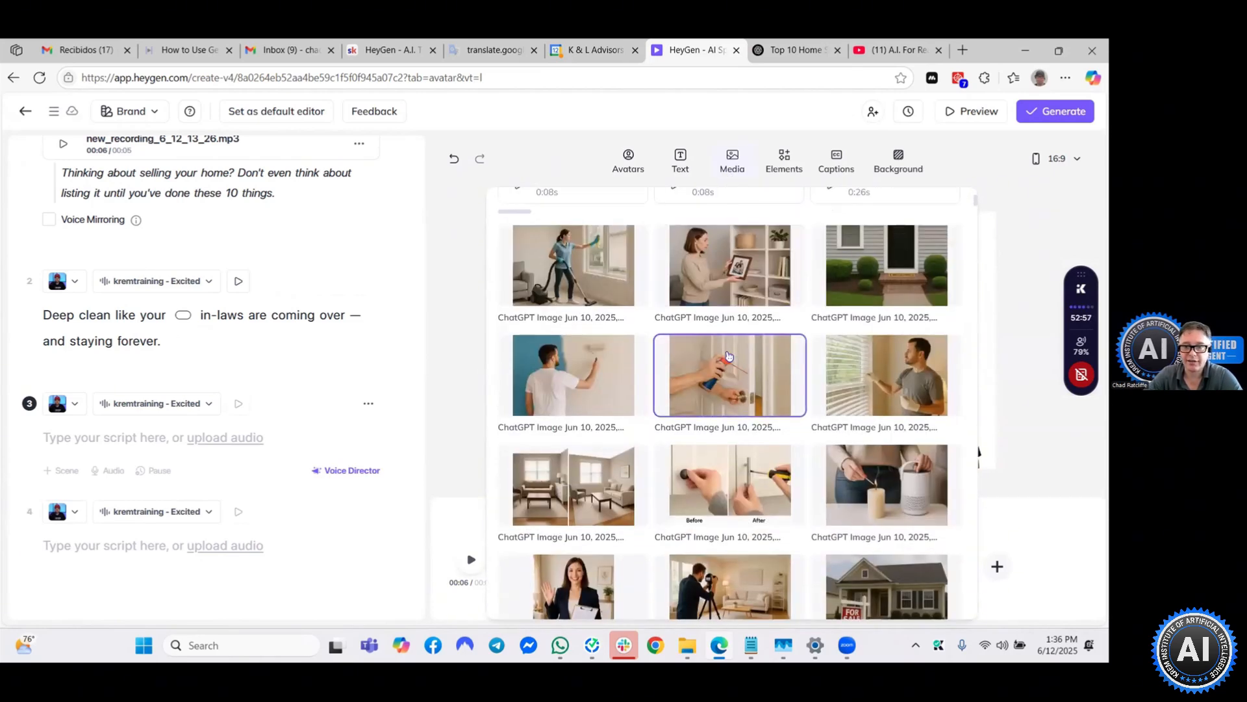
{"action": "left_click", "coordinate": [907, 412]}
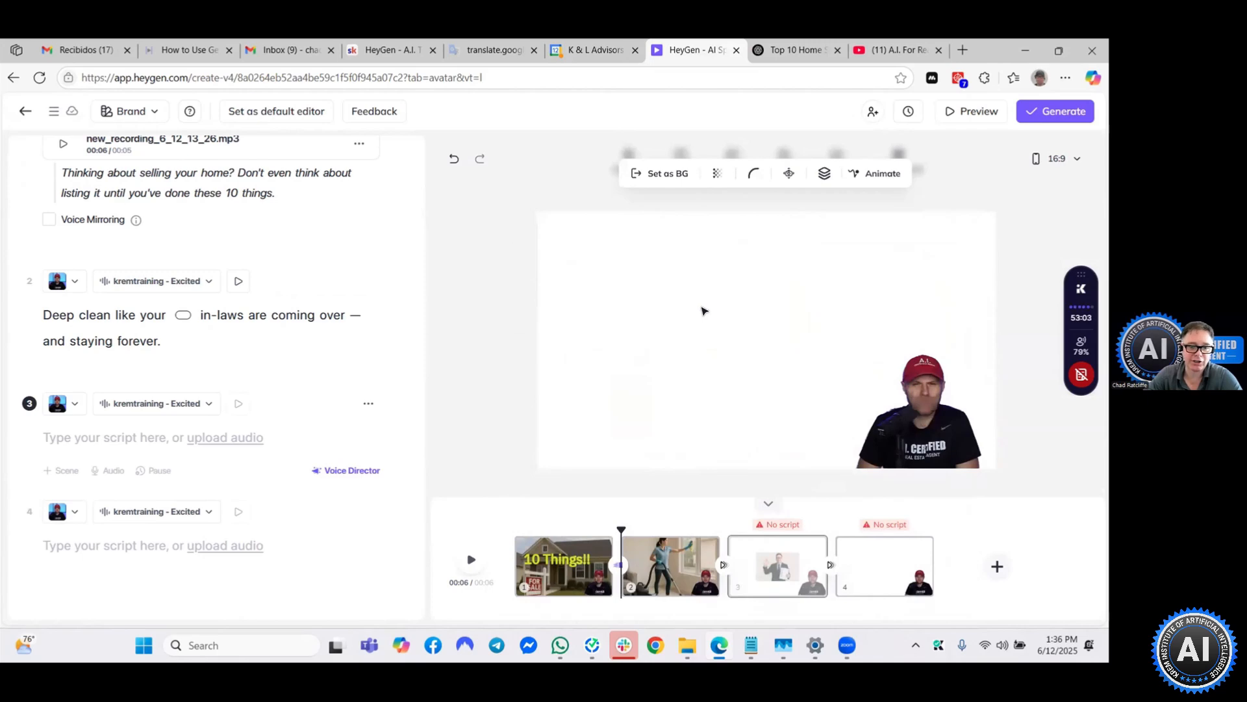
{"action": "right_click", "coordinate": [713, 323]}
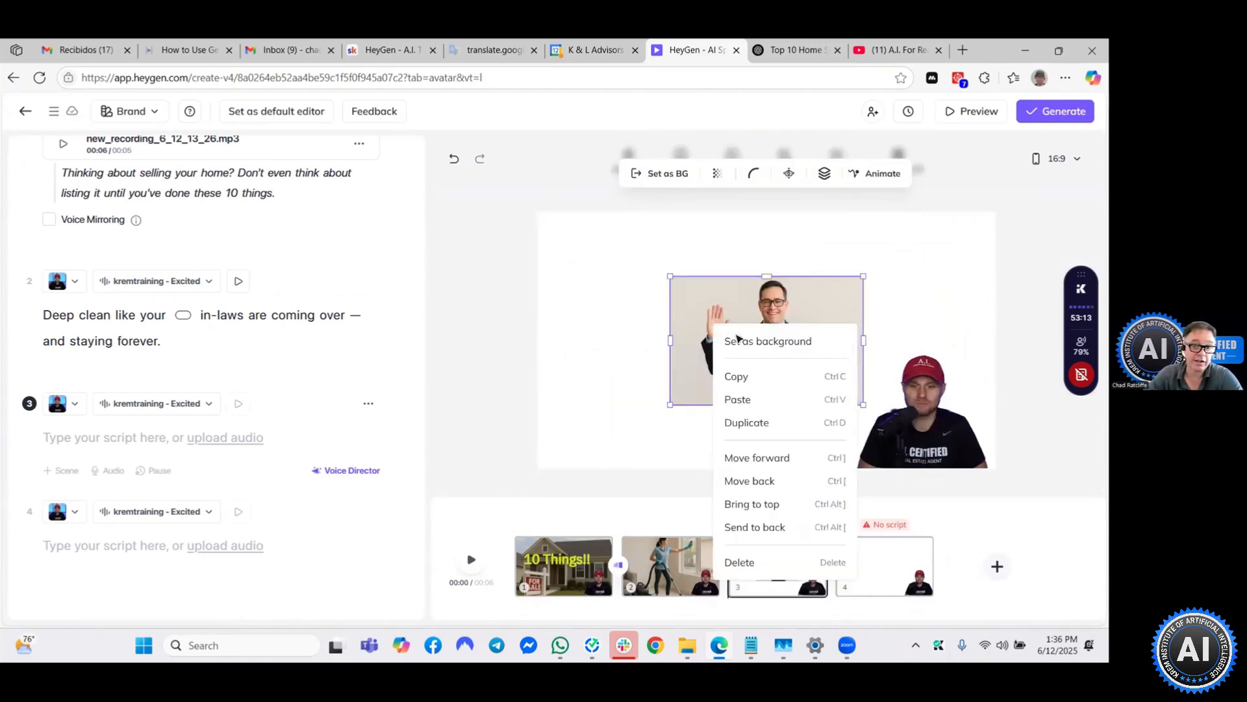
{"action": "left_click", "coordinate": [739, 339]}
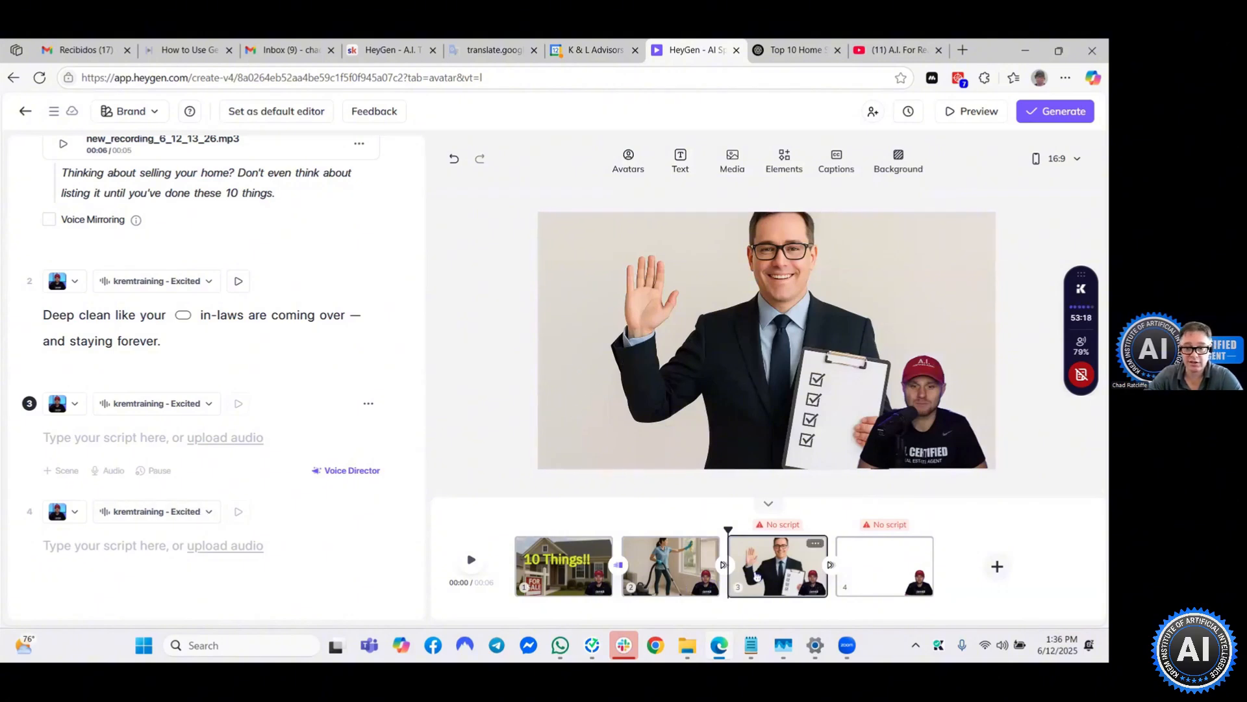
Paste the copied call-to-action text, from "Want the full checklist" to "home-selling guide.", as scene 3's script.
{"action": "left_click", "coordinate": [130, 440]}
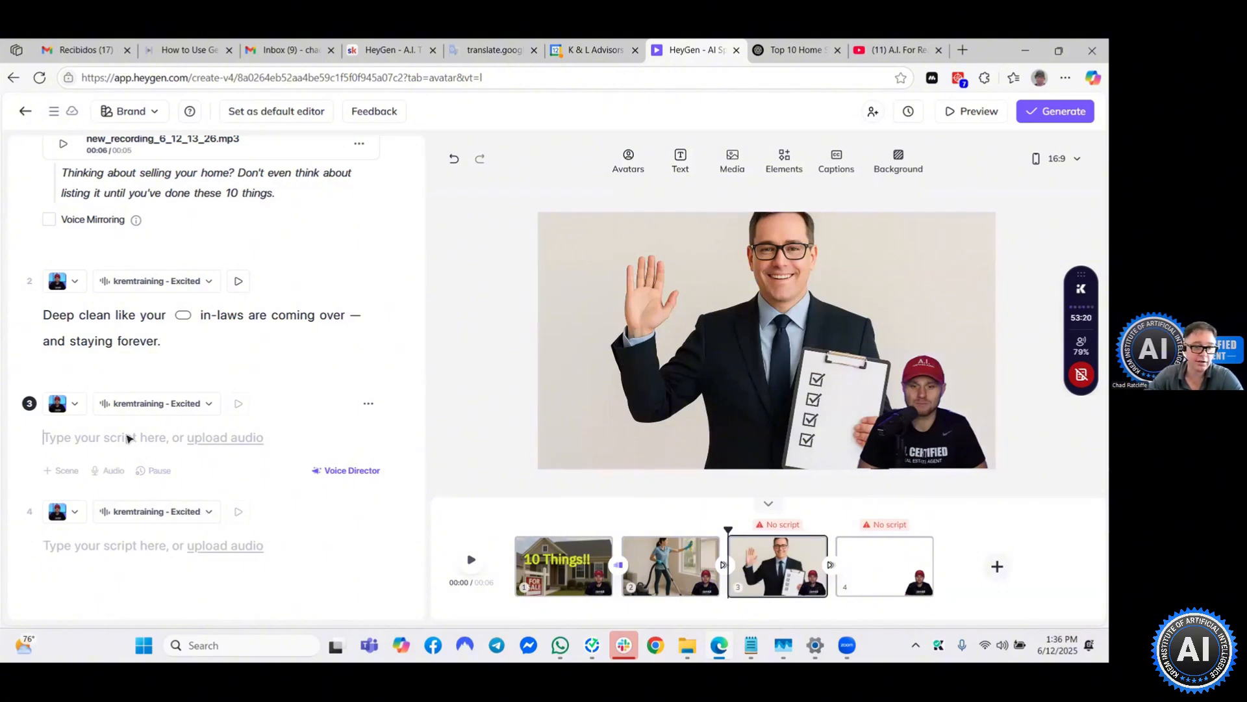
{"action": "right_click", "coordinate": [130, 439]}
{"action": "left_click", "coordinate": [248, 301]}
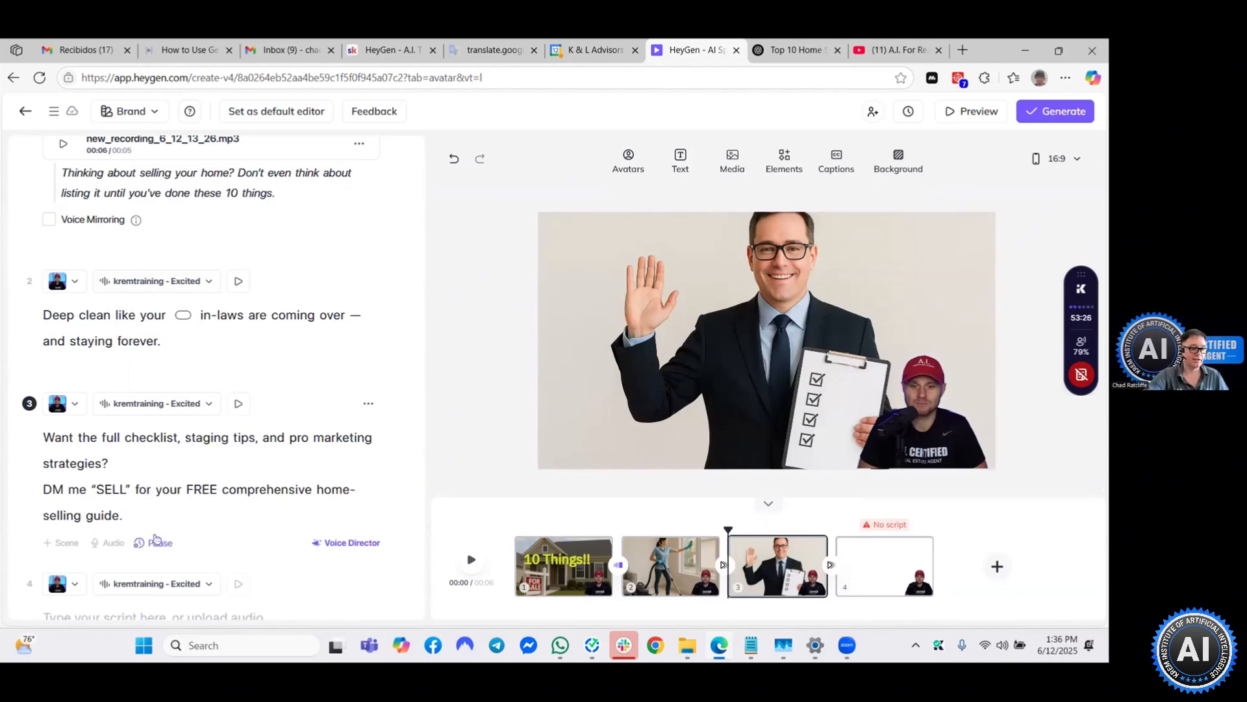
Add a red title to scene 3, enlarged to about size 129 and placed above the avatar, beside the man's head.
{"action": "left_click", "coordinate": [676, 169]}
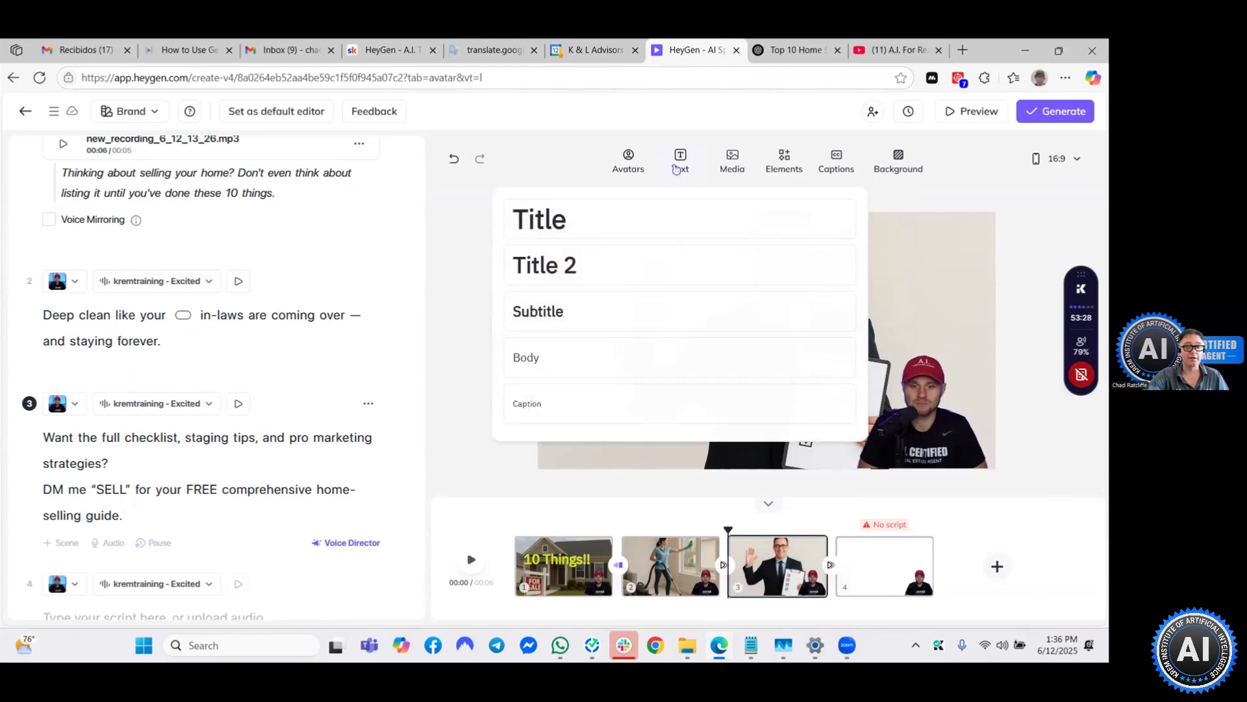
{"action": "left_click", "coordinate": [586, 224]}
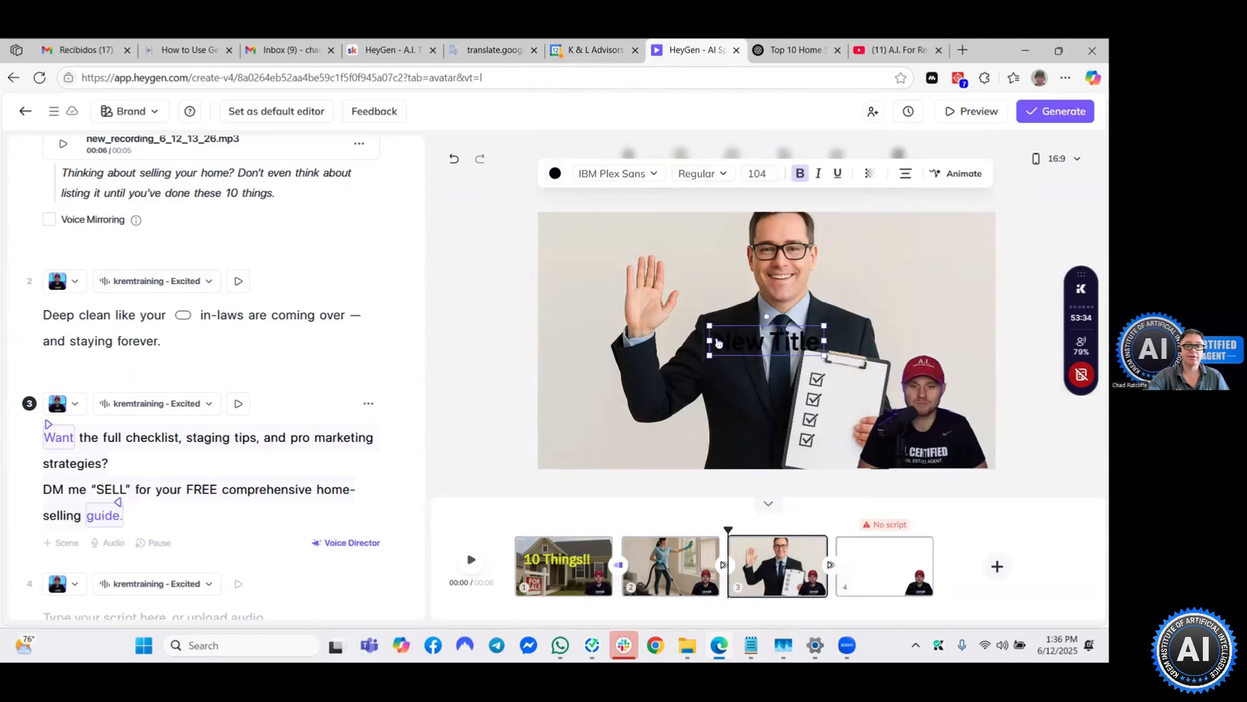
{"action": "left_click", "coordinate": [556, 174]}
{"action": "left_click", "coordinate": [640, 212]}
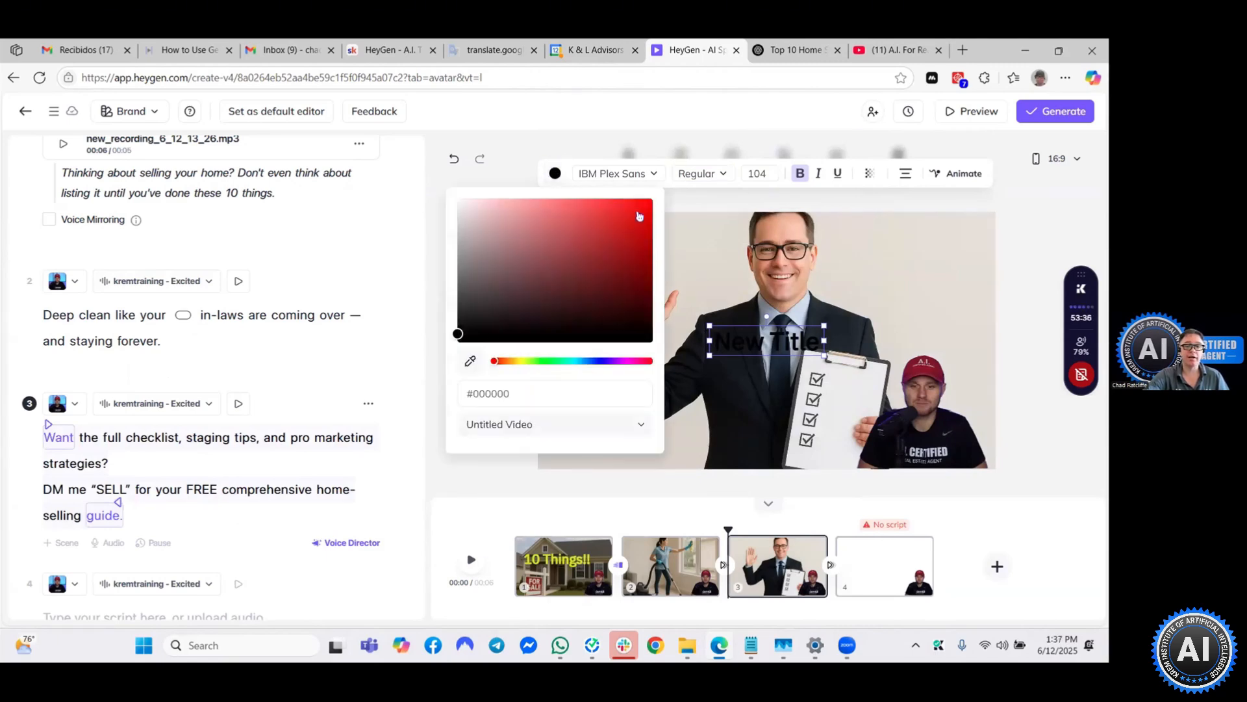
{"action": "left_click_drag", "start_coordinate": [768, 346], "coordinate": [818, 309]}
{"action": "left_click_drag", "start_coordinate": [871, 262], "coordinate": [888, 261]}
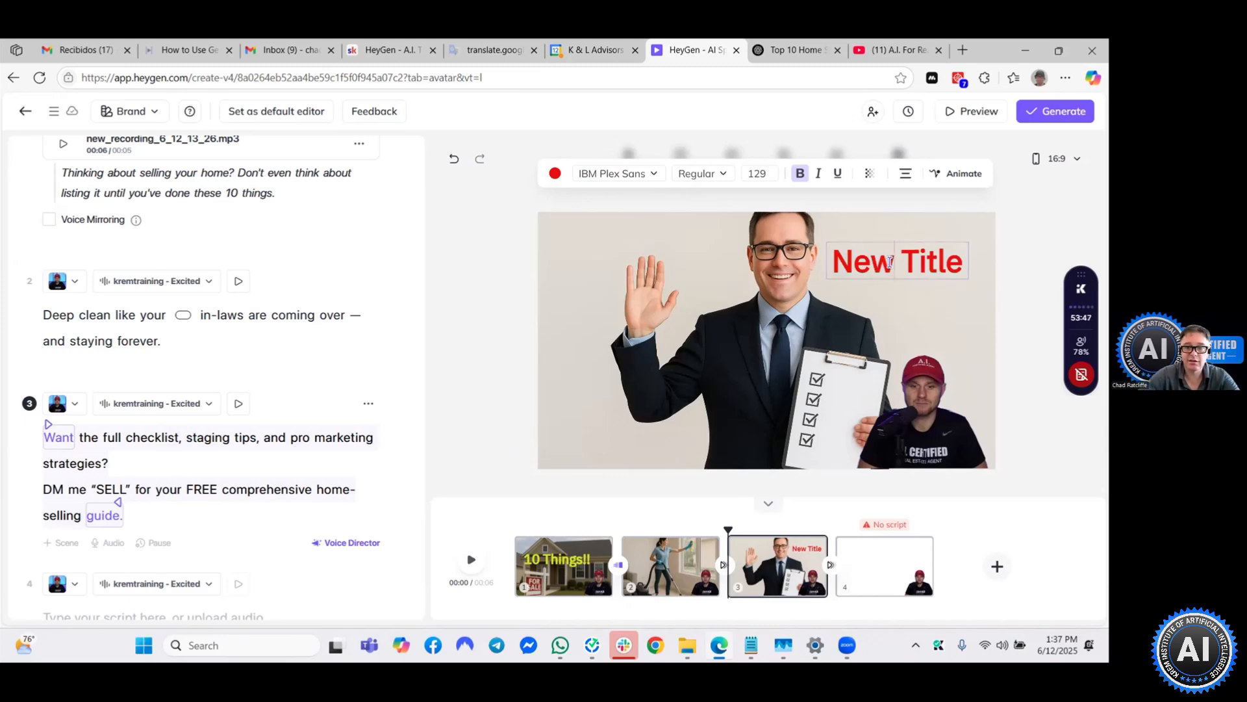
Replace scene 3's title text with "SELL".
{"action": "double_click", "coordinate": [890, 262]}
{"action": "type", "text": "SE"}
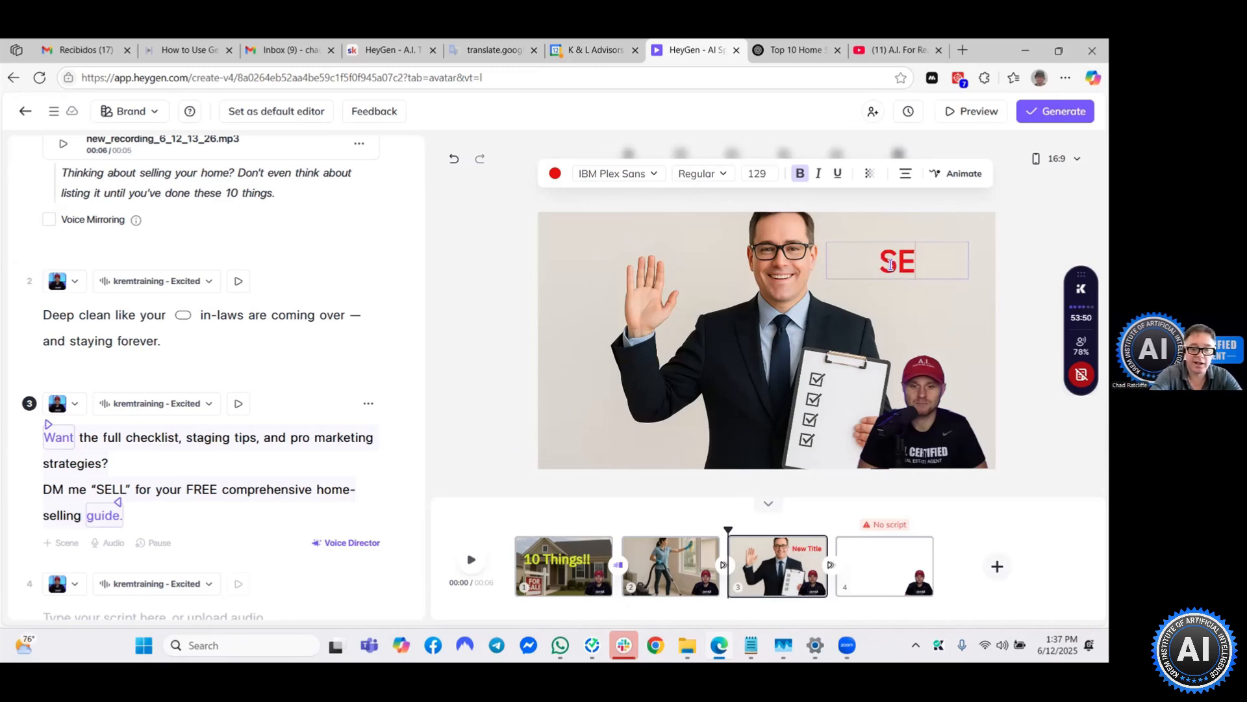
{"action": "type", "text": "LL"}
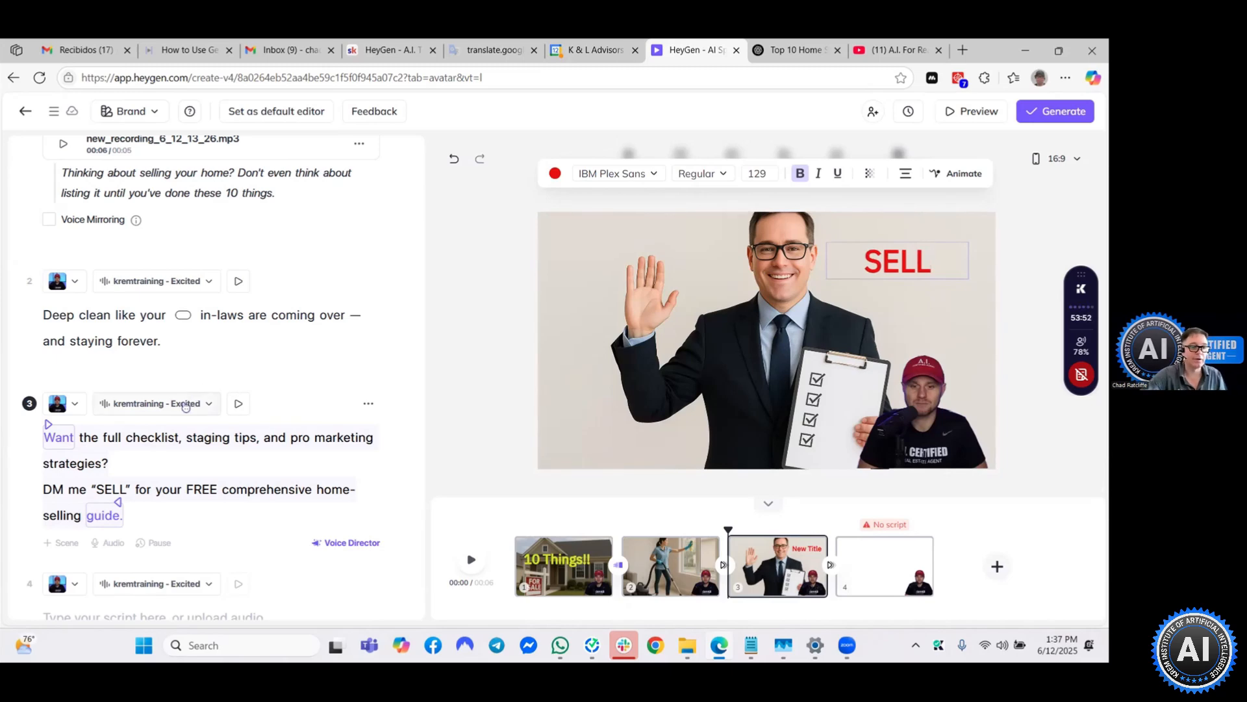
Time scene 3's "SELL" title to enter at the word "DM" and give it a Zoom In entrance animation.
{"action": "left_click", "coordinate": [61, 486]}
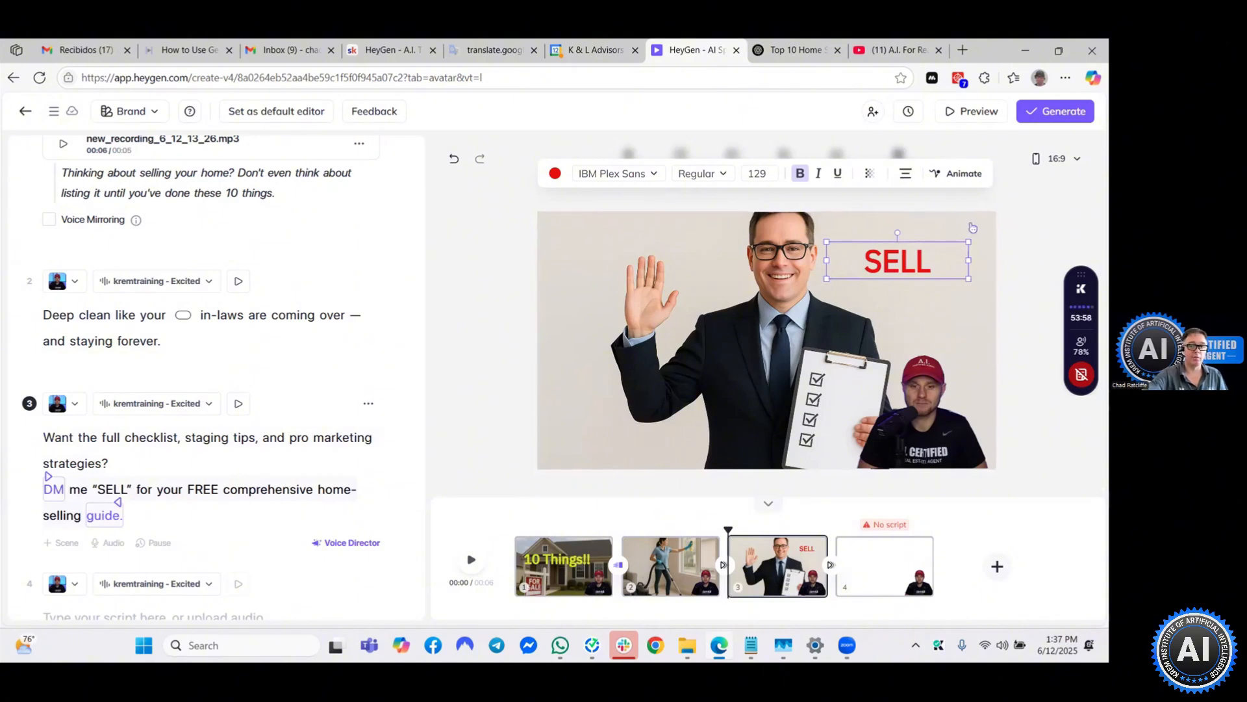
{"action": "left_click", "coordinate": [938, 174]}
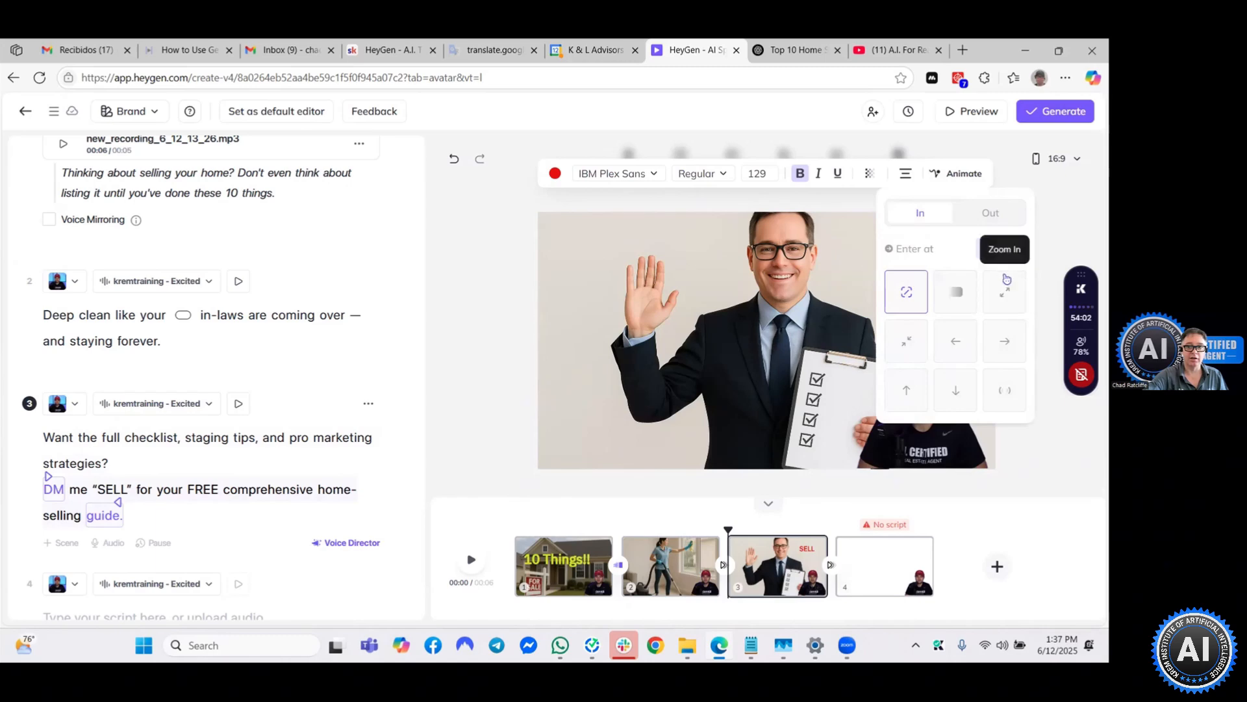
{"action": "left_click", "coordinate": [1008, 297]}
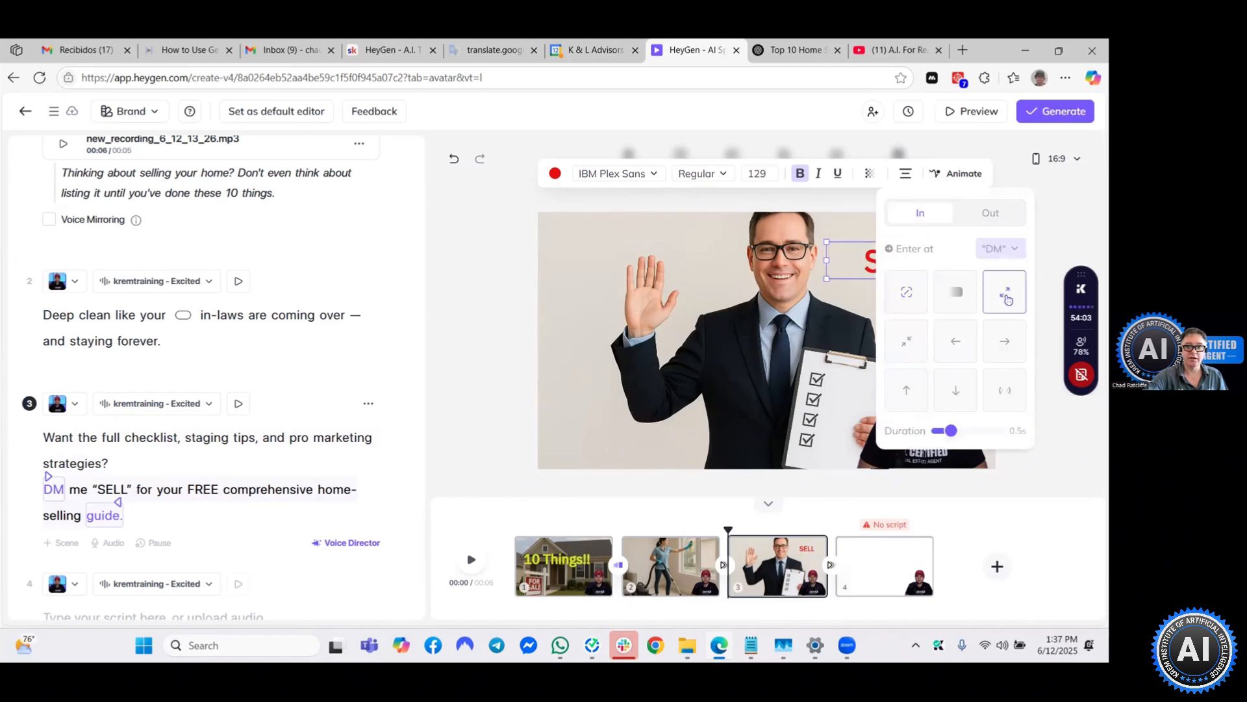
{"action": "left_click", "coordinate": [1008, 297]}
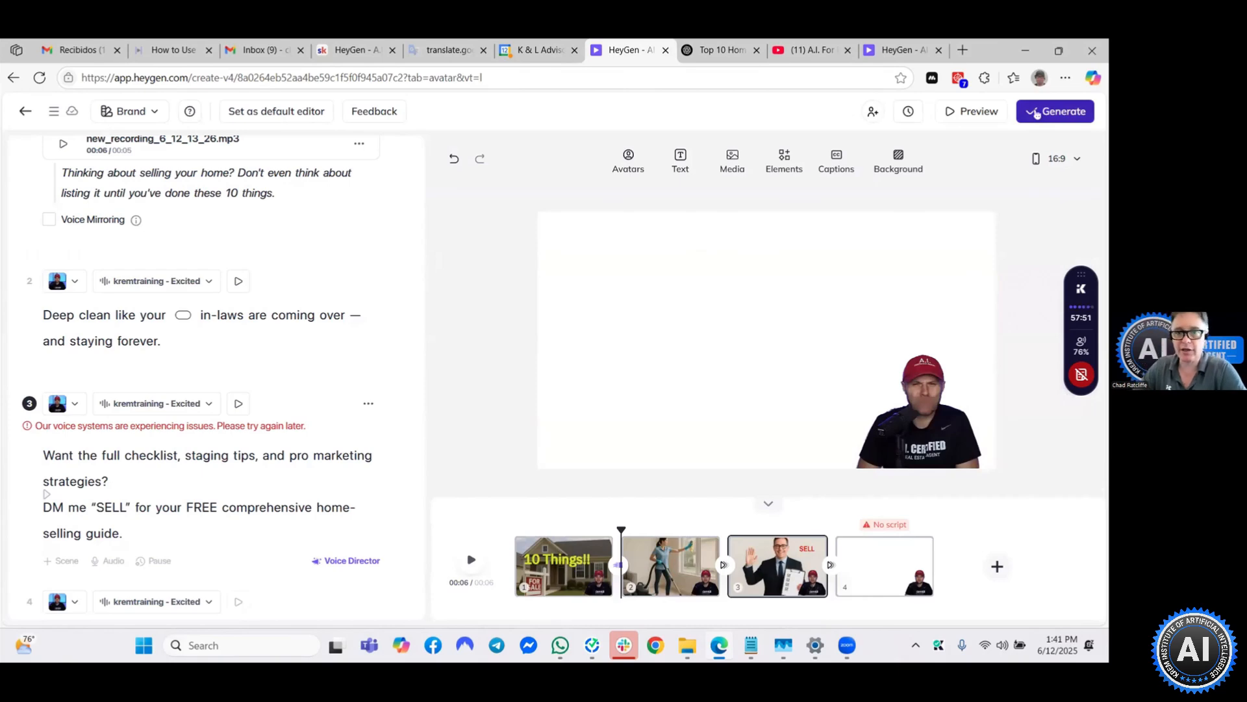
View the video generation settings for title, folder, resolution, frame rate and format, and close them without submitting.
{"action": "left_click", "coordinate": [1038, 113]}
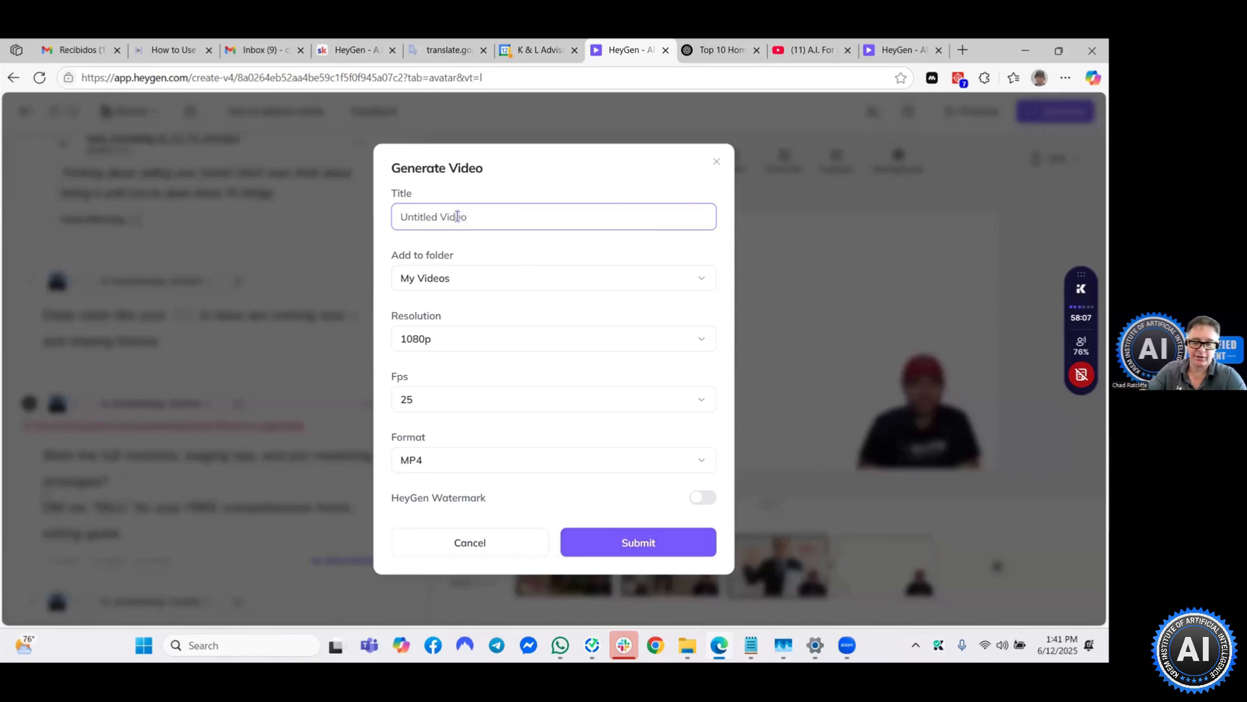
{"action": "left_click", "coordinate": [853, 224]}
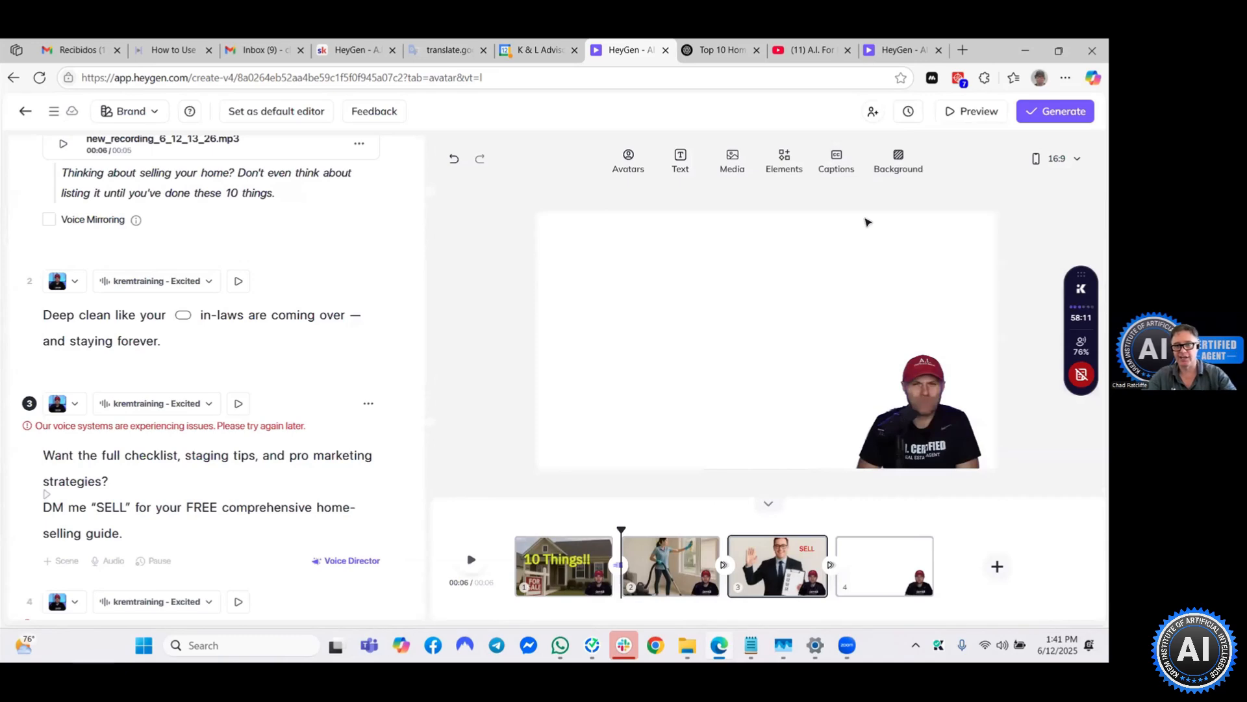
Switch to the finished Seller Guide video and examine its download options, including the resolution choices.
{"action": "left_click", "coordinate": [881, 42]}
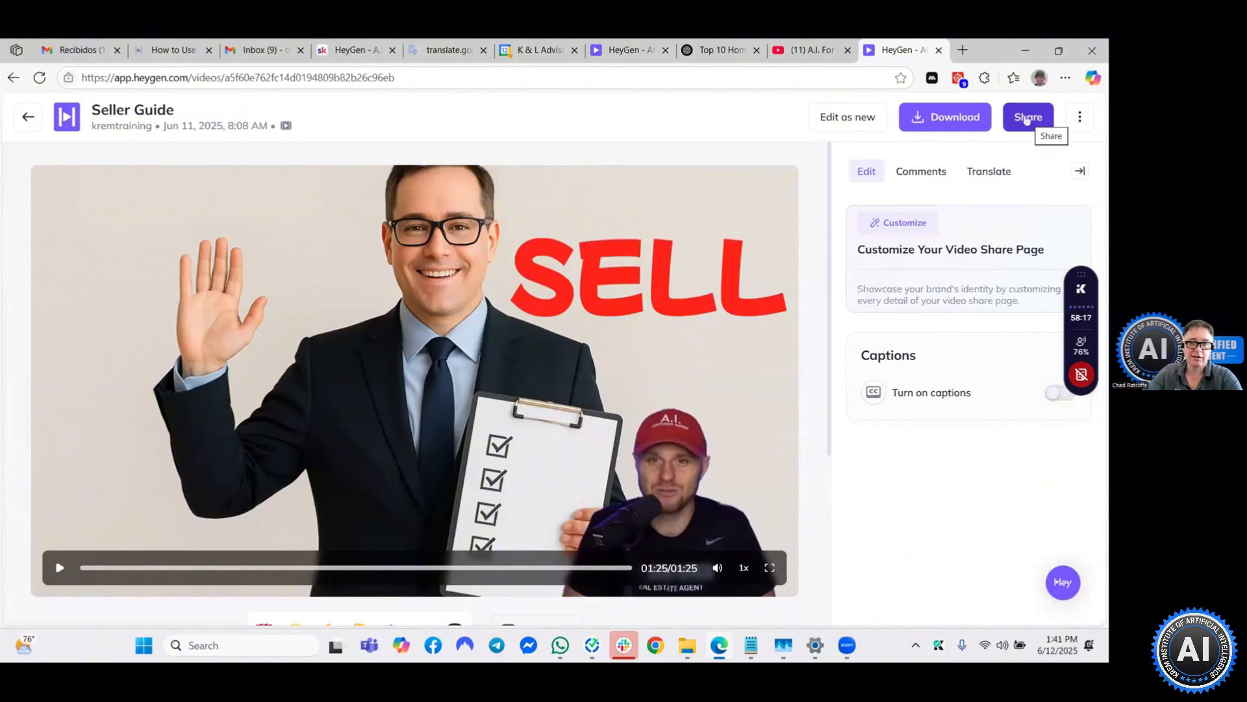
{"action": "left_click", "coordinate": [945, 117]}
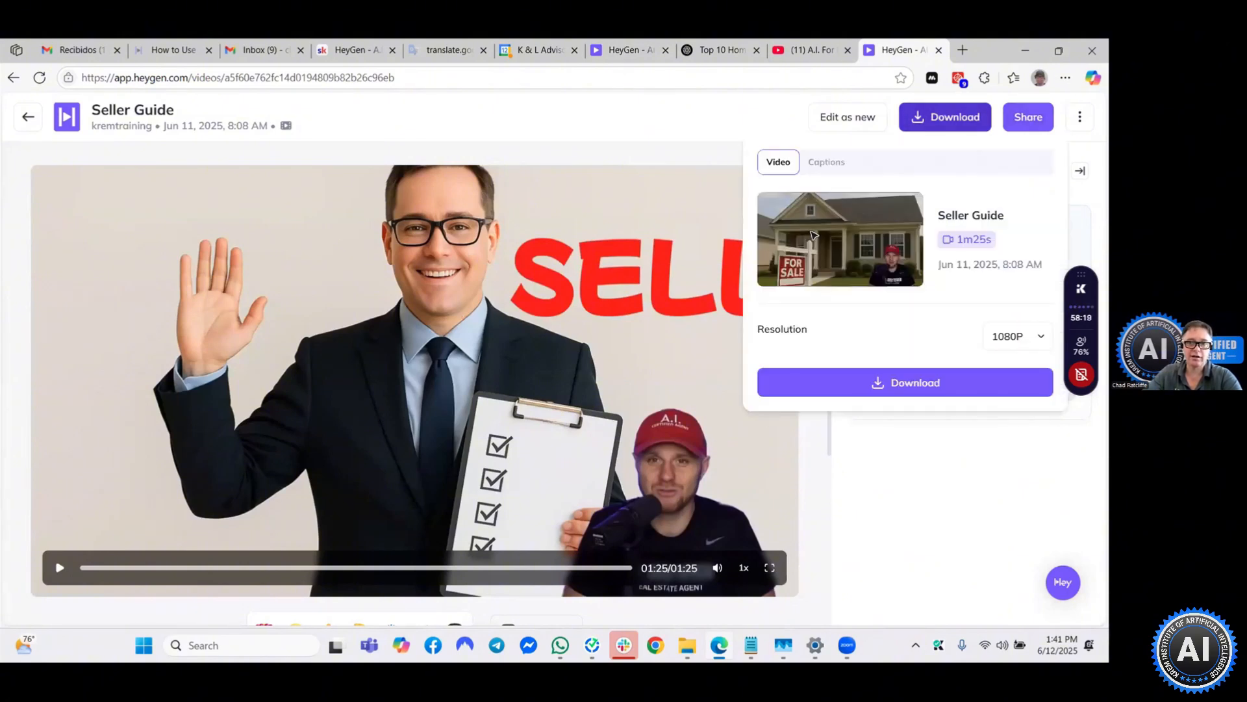
{"action": "left_click", "coordinate": [1033, 335]}
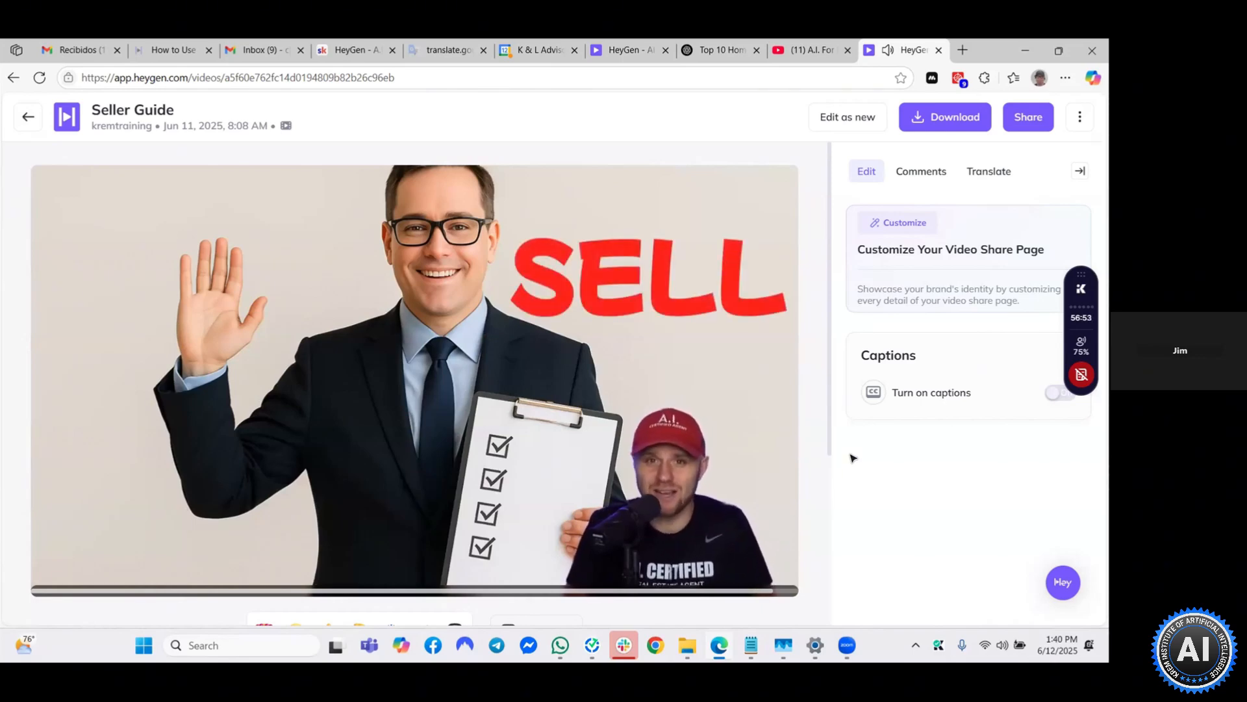
{"action": "mouse_move", "coordinate": [369, 467]}
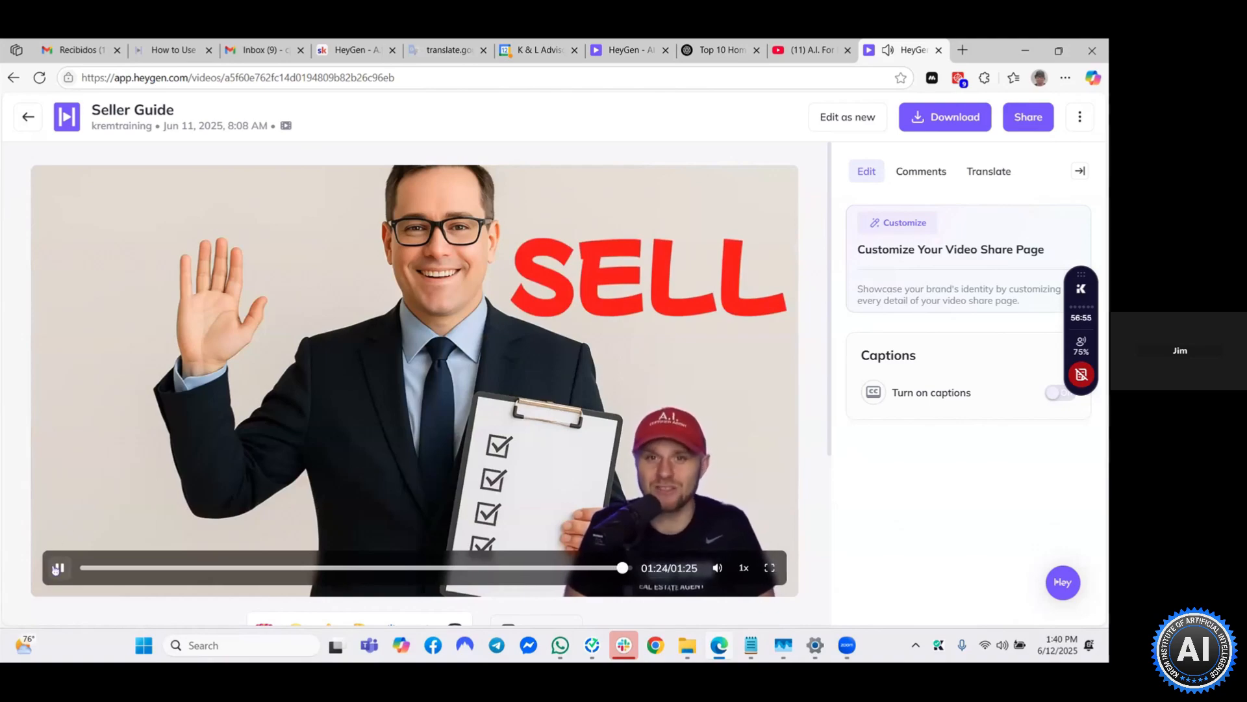